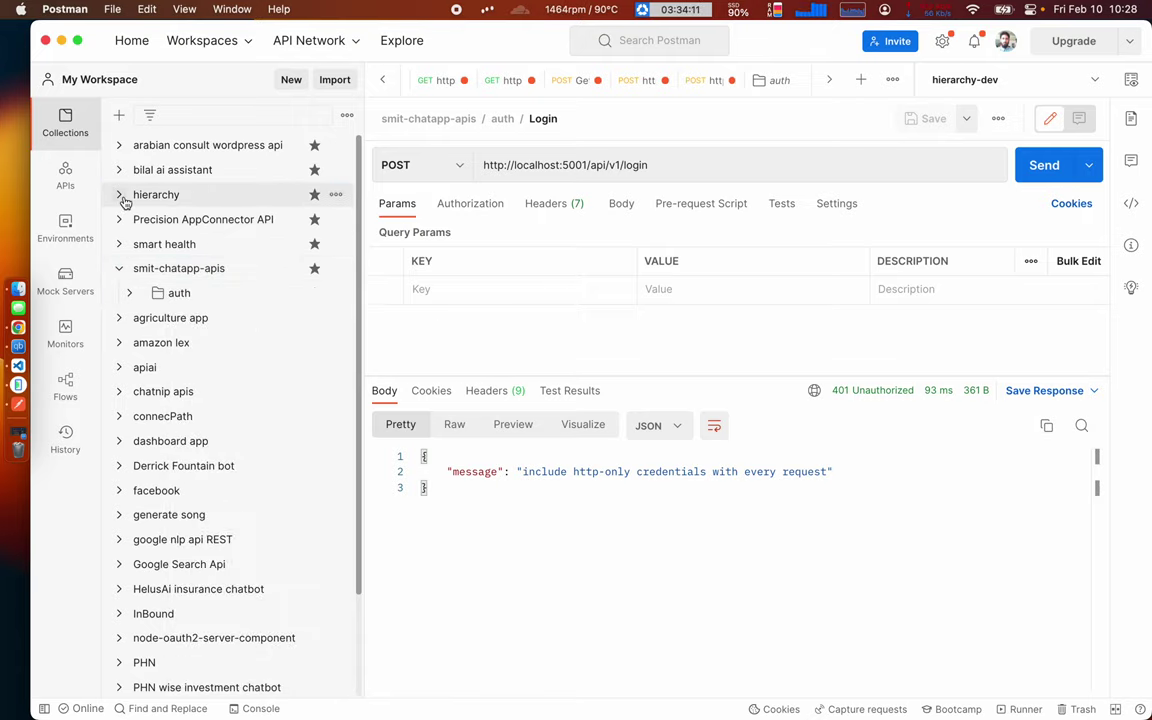
- Examine how the hierarchy collection organizes its requests into folders, including the company, group and Object folders
{"action": "left_click", "coordinate": [119, 195]}
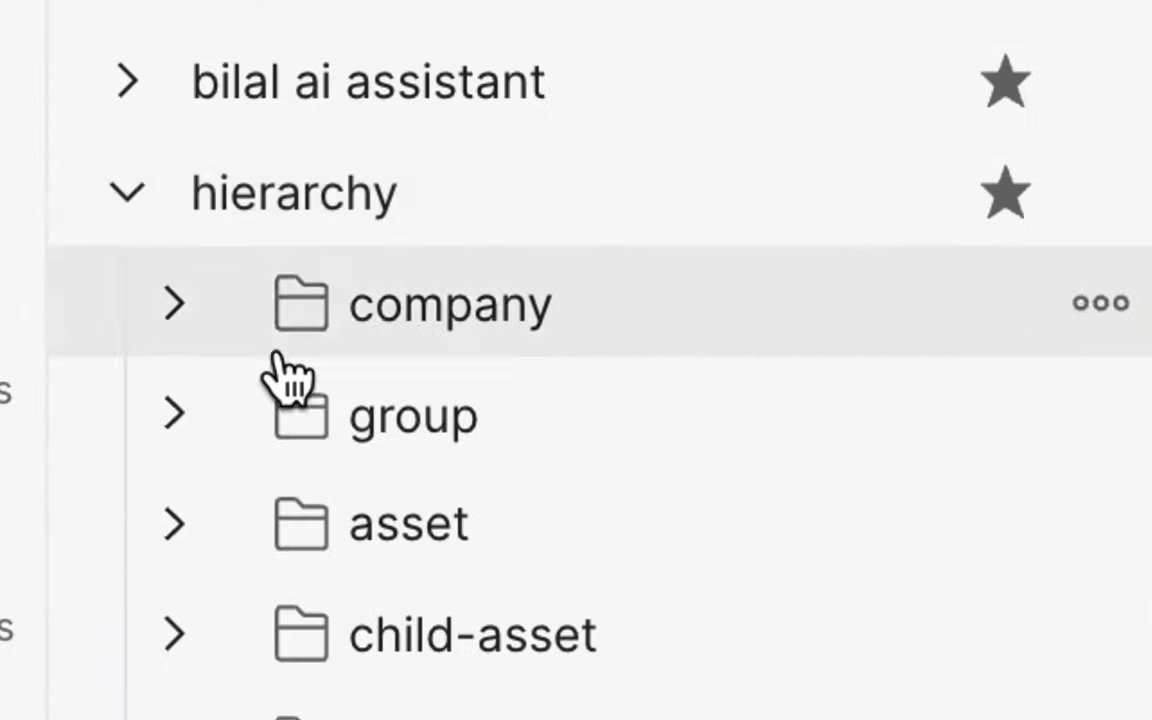
{"action": "scroll", "coordinate": [198, 634], "scroll_direction": "down", "scroll_amount": 4}
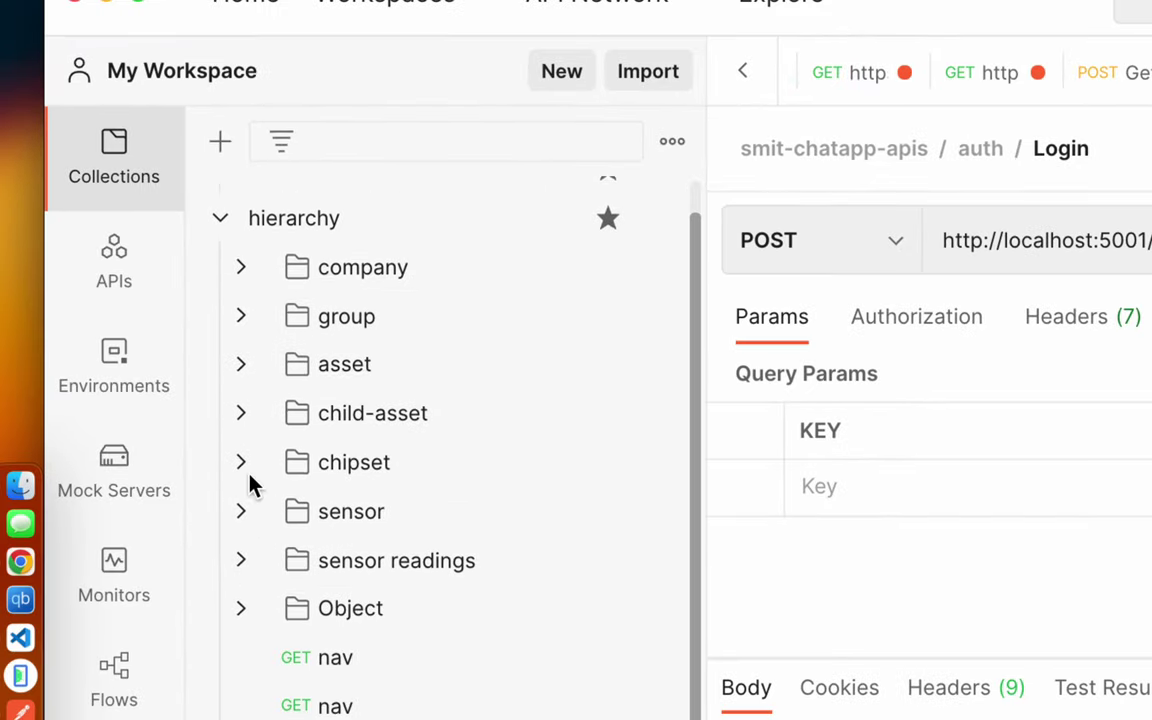
{"action": "scroll", "coordinate": [250, 485], "scroll_direction": "up", "scroll_amount": 3}
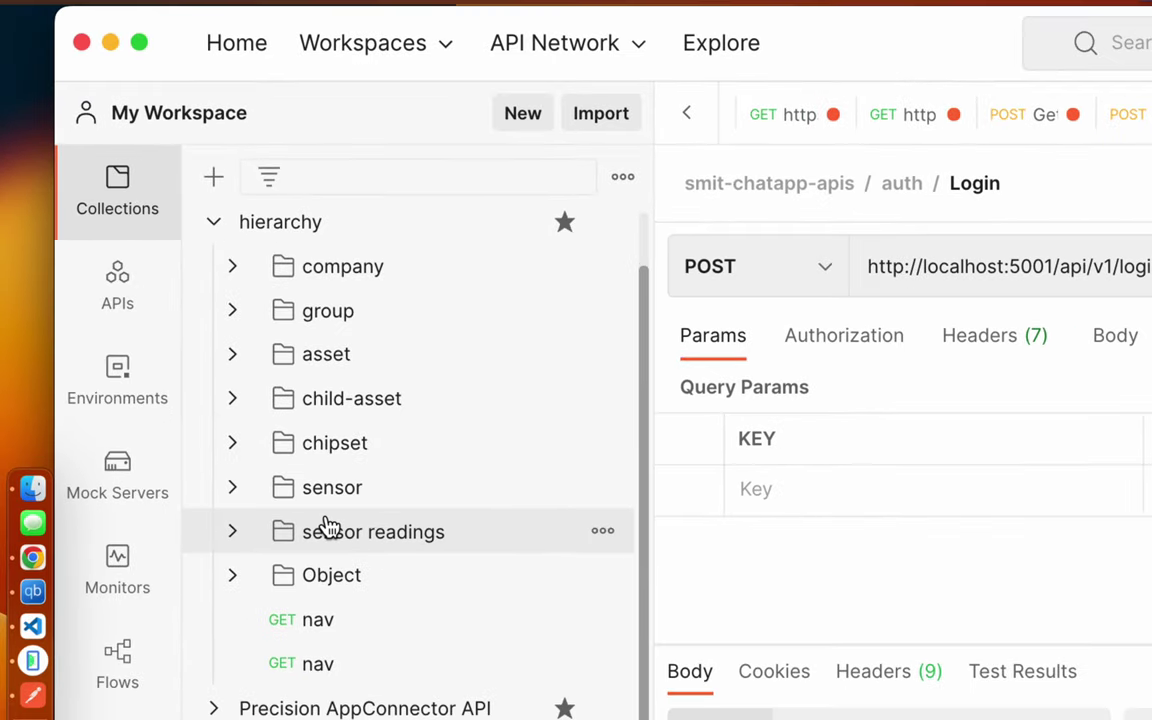
{"action": "left_click", "coordinate": [234, 268]}
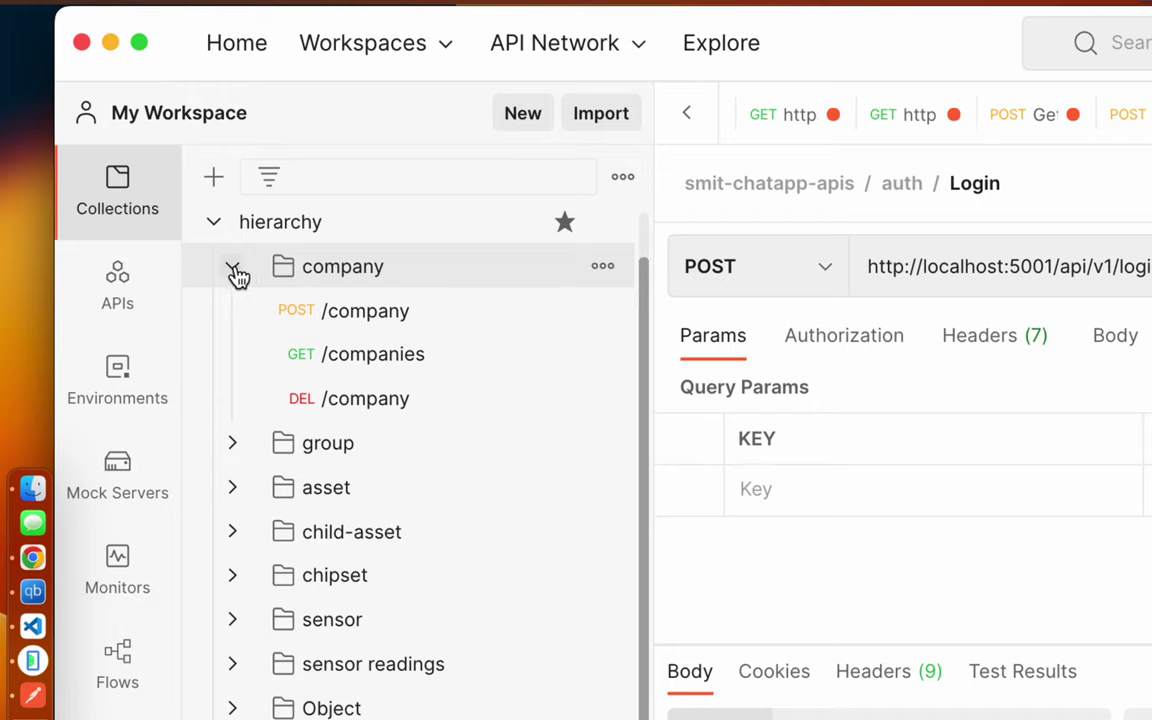
{"action": "left_click", "coordinate": [234, 268]}
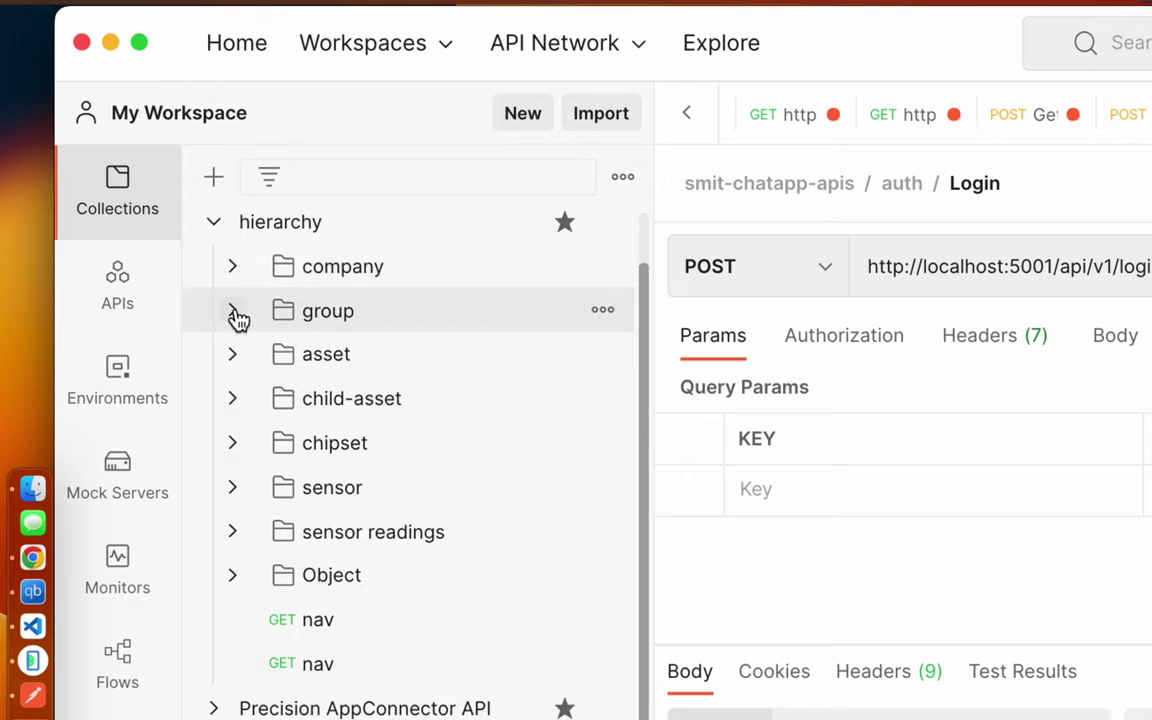
{"action": "left_click", "coordinate": [234, 312]}
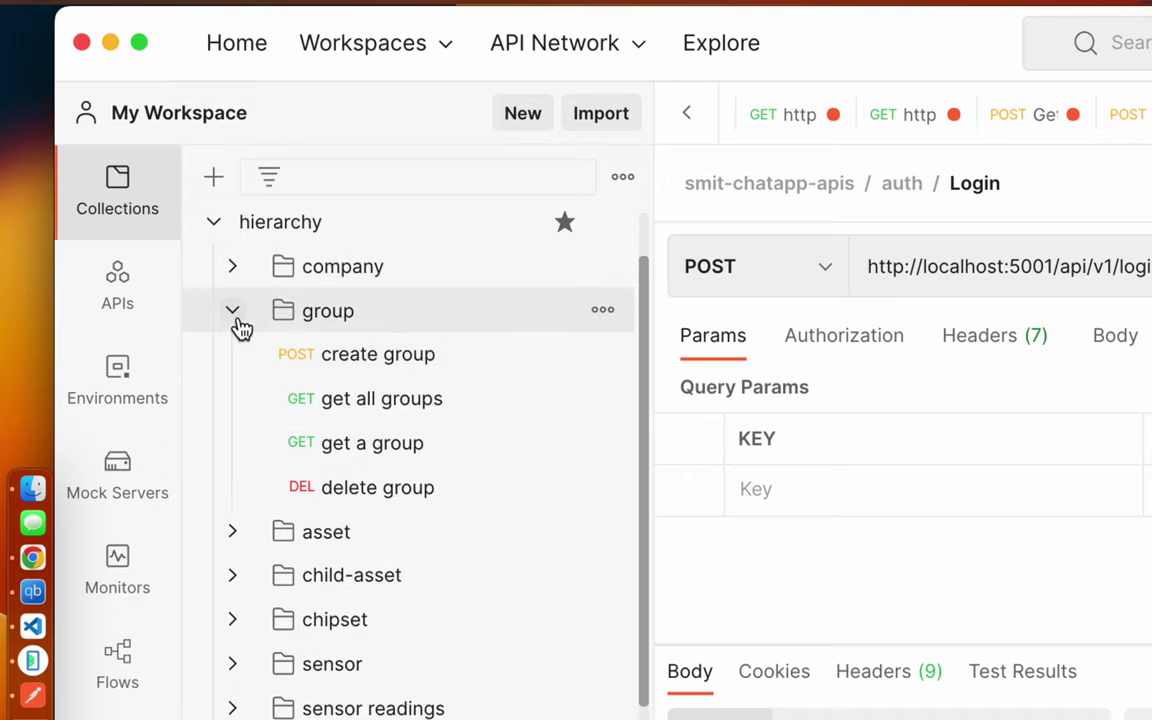
{"action": "left_click", "coordinate": [235, 315]}
{"action": "scroll", "coordinate": [340, 420], "scroll_direction": "down", "scroll_amount": 3}
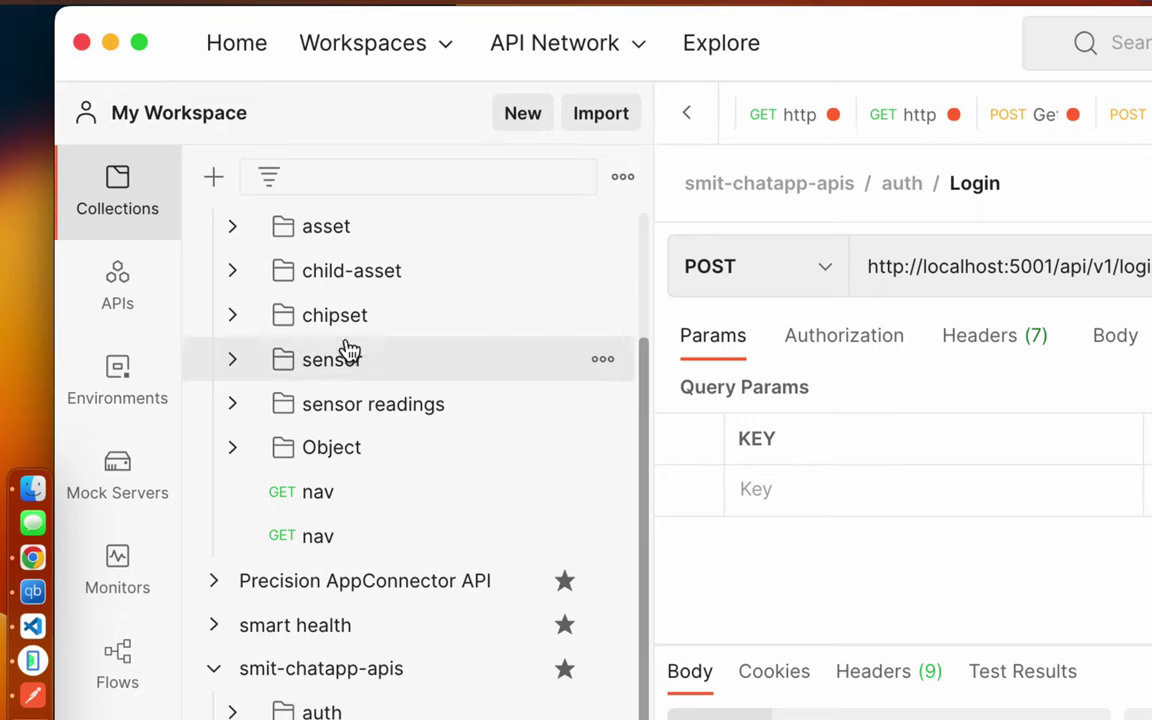
{"action": "left_click", "coordinate": [231, 448]}
{"action": "scroll", "coordinate": [327, 540], "scroll_direction": "down", "scroll_amount": 2}
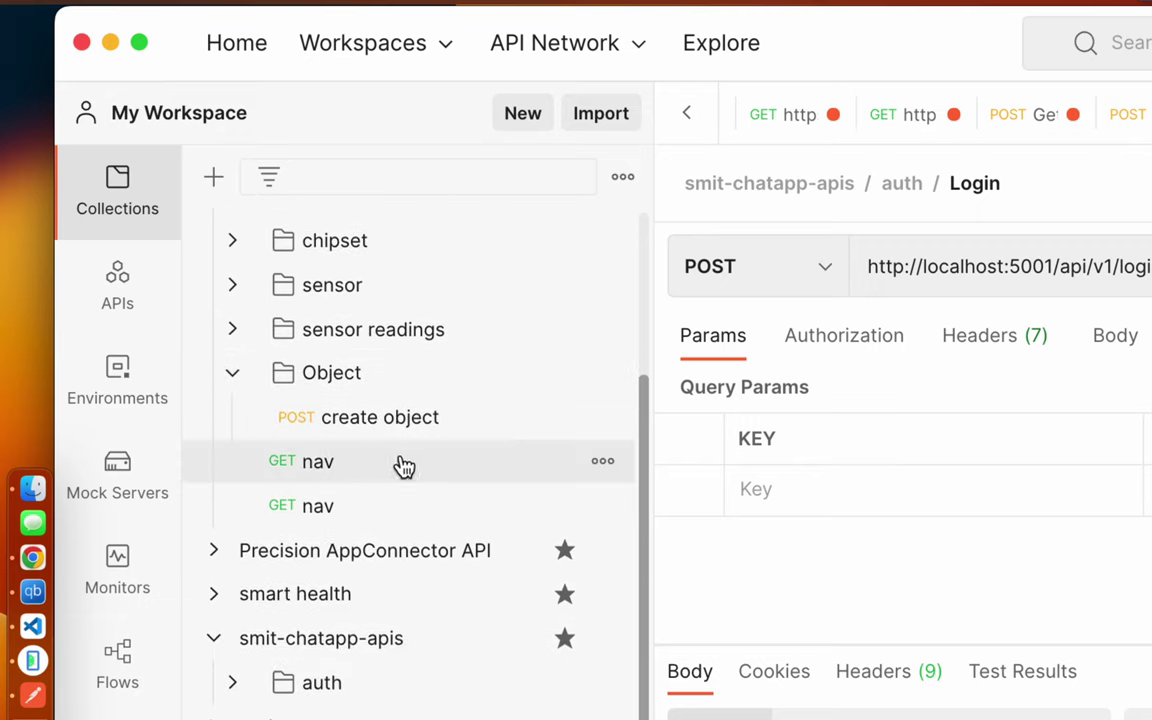
{"action": "left_click", "coordinate": [222, 377]}
{"action": "scroll", "coordinate": [386, 489], "scroll_direction": "down", "scroll_amount": 2}
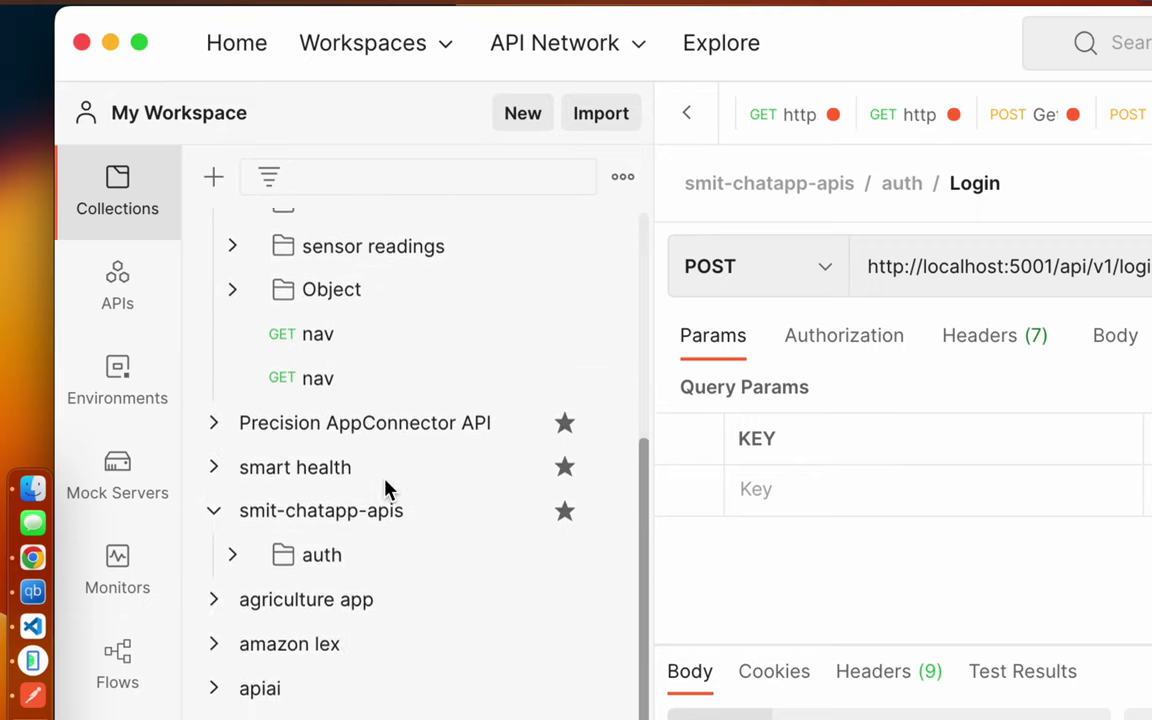
{"action": "scroll", "coordinate": [373, 481], "scroll_direction": "down", "scroll_amount": 1}
{"action": "scroll", "coordinate": [334, 352], "scroll_direction": "up", "scroll_amount": 8}
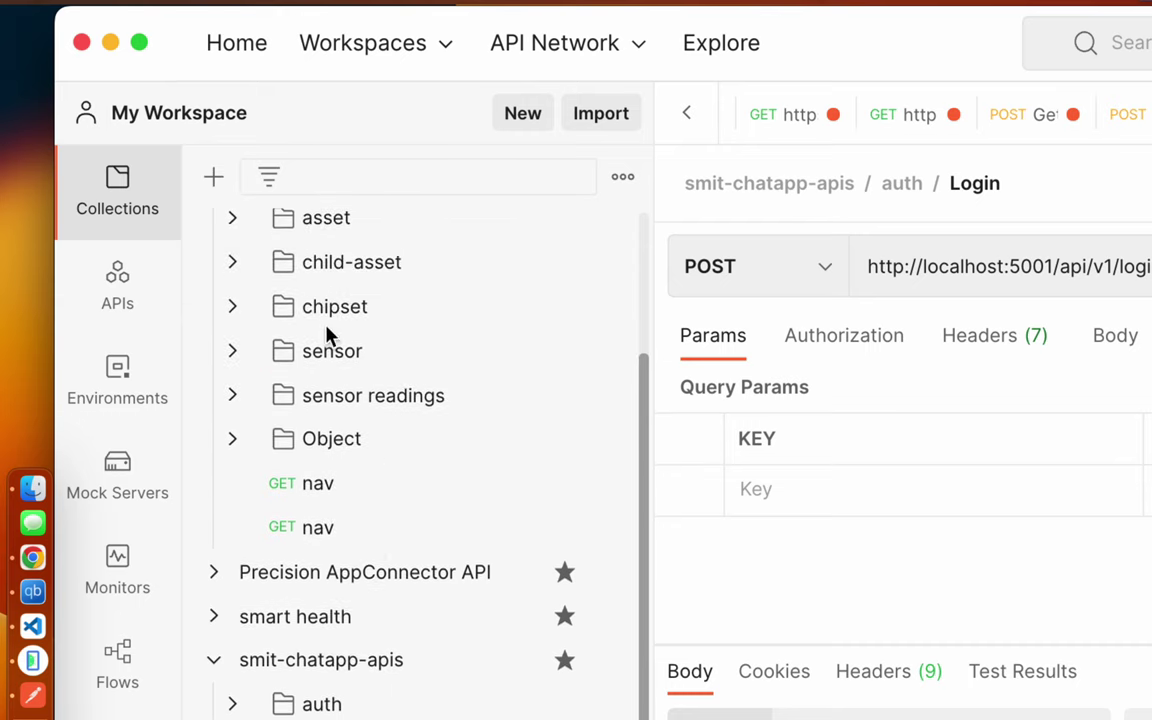
{"action": "scroll", "coordinate": [300, 315], "scroll_direction": "up", "scroll_amount": 1}
{"action": "left_click", "coordinate": [215, 272]}
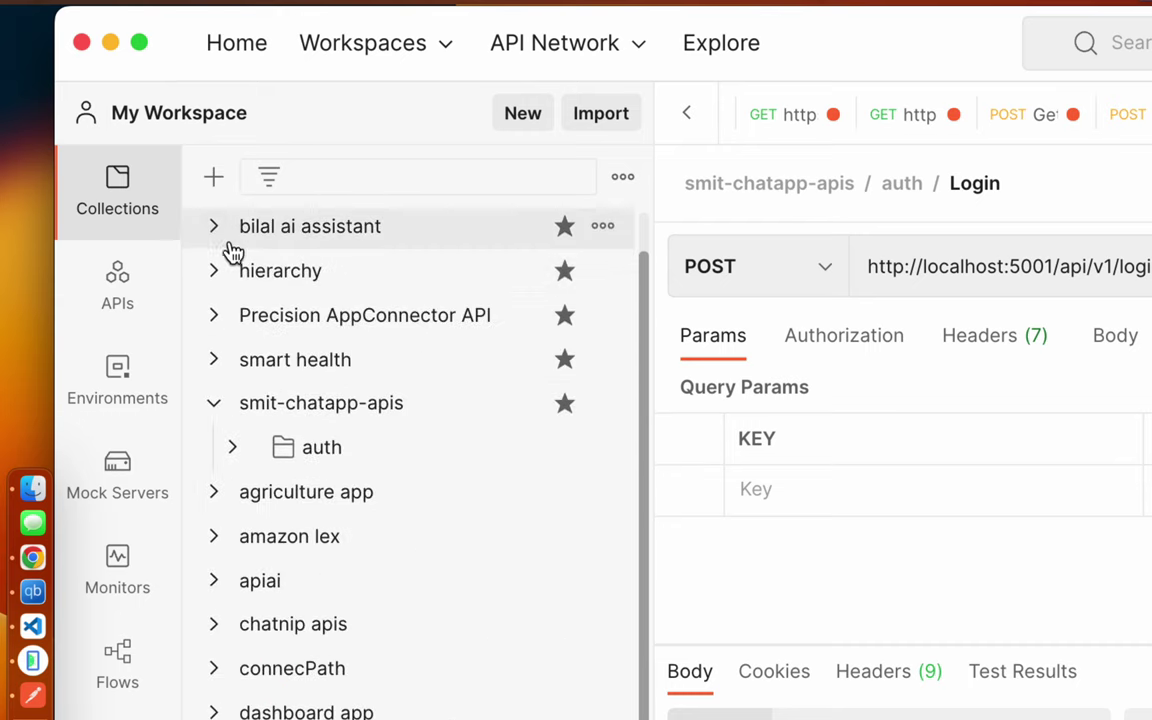
- Review the requests in the "for mobile app" folder of the starred AI assistant collection
{"action": "left_click", "coordinate": [215, 229]}
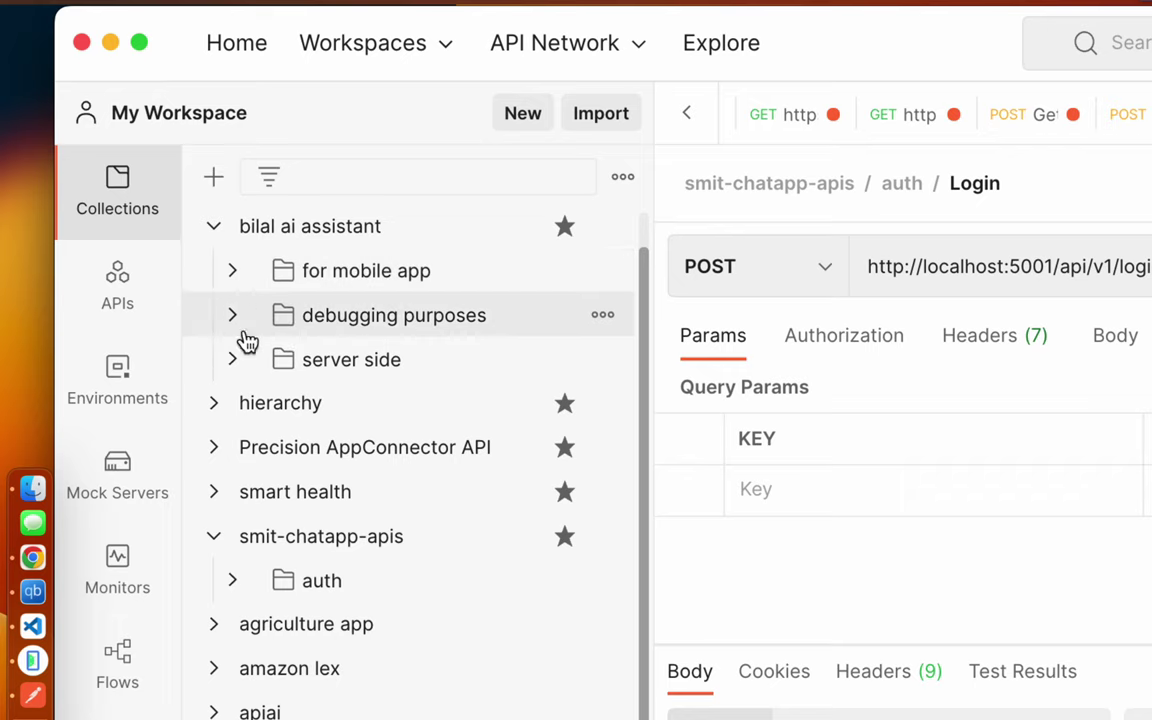
{"action": "left_click", "coordinate": [234, 272]}
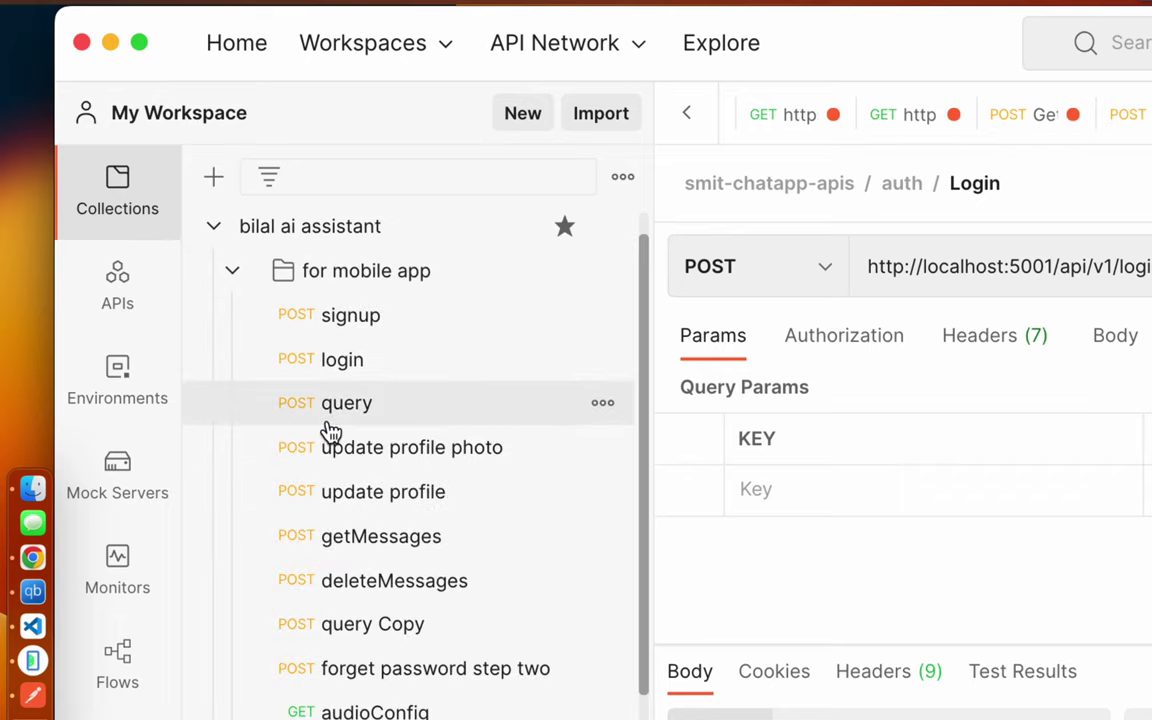
{"action": "scroll", "coordinate": [329, 432], "scroll_direction": "down", "scroll_amount": 1}
{"action": "scroll", "coordinate": [385, 482], "scroll_direction": "down", "scroll_amount": 2}
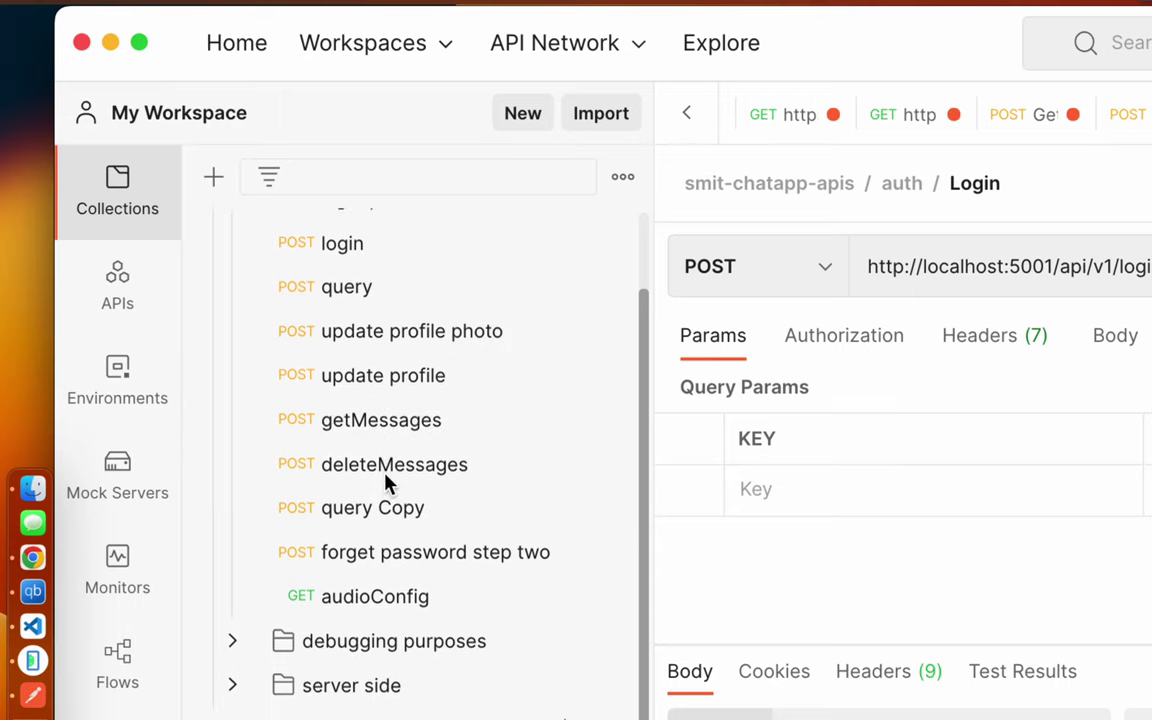
{"action": "scroll", "coordinate": [383, 387], "scroll_direction": "up", "scroll_amount": 3}
{"action": "scroll", "coordinate": [350, 352], "scroll_direction": "down", "scroll_amount": 2}
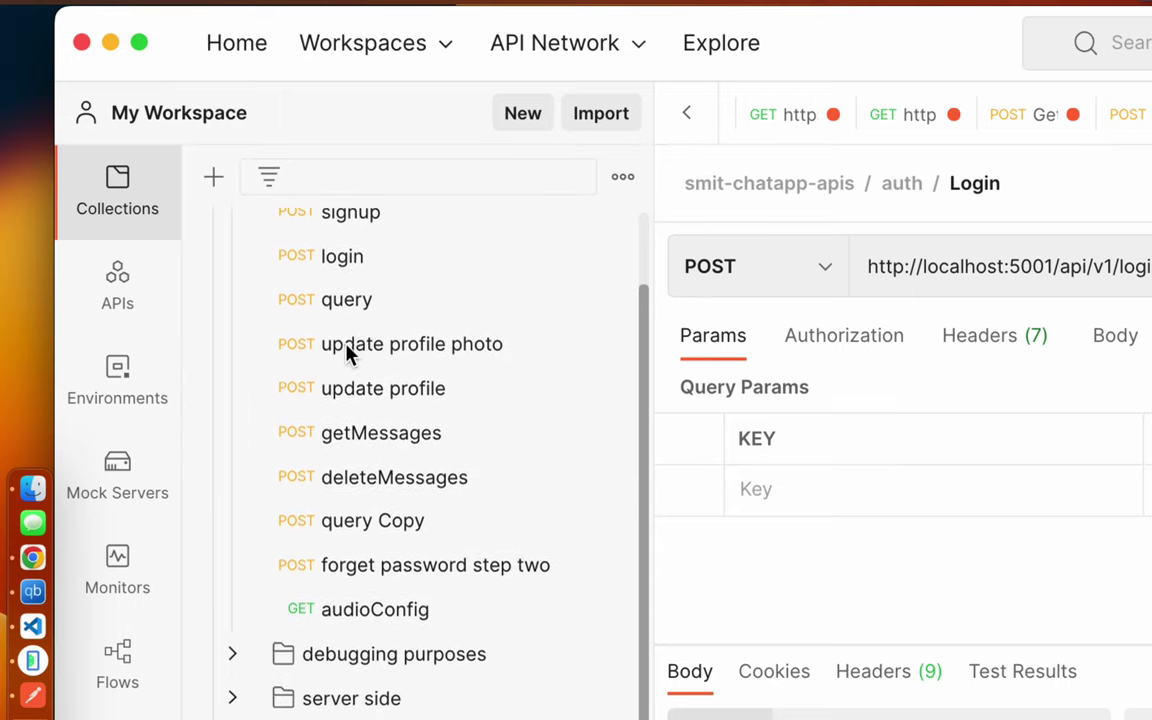
{"action": "scroll", "coordinate": [352, 352], "scroll_direction": "up", "scroll_amount": 2}
{"action": "left_click", "coordinate": [247, 280]}
{"action": "left_click", "coordinate": [216, 232]}
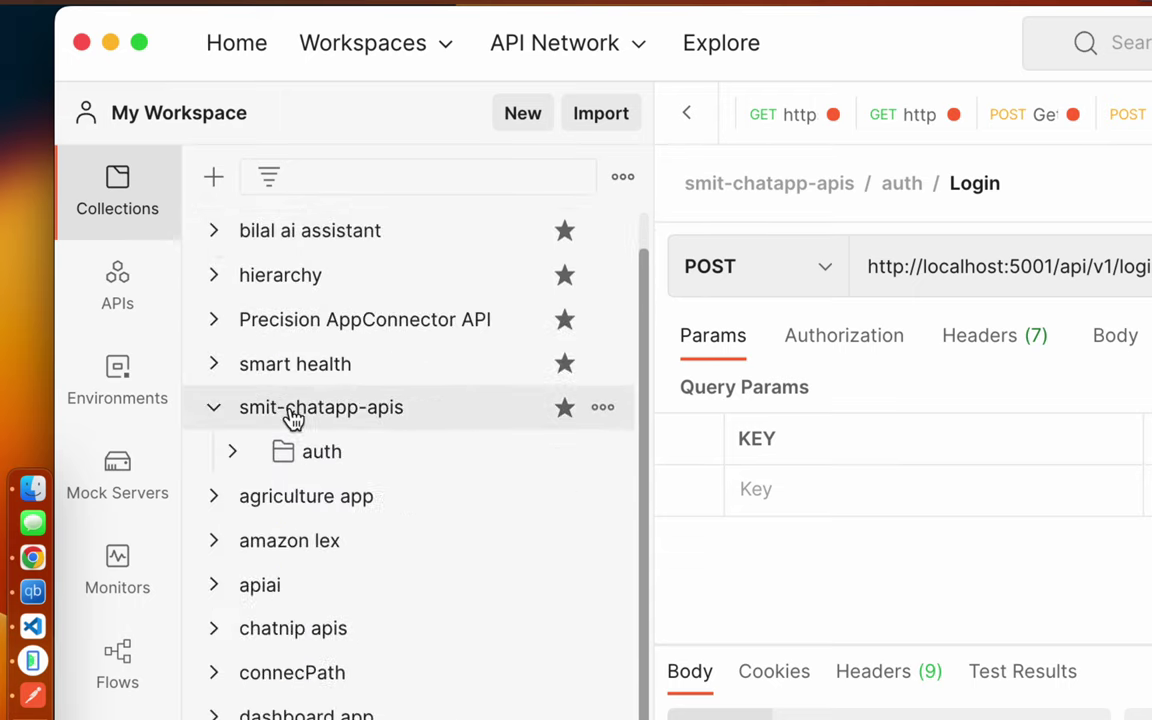
- Look through the other collections, checking the requests inside connecPath and generate song
{"action": "scroll", "coordinate": [260, 400], "scroll_direction": "down", "scroll_amount": 1}
{"action": "left_click", "coordinate": [222, 378]}
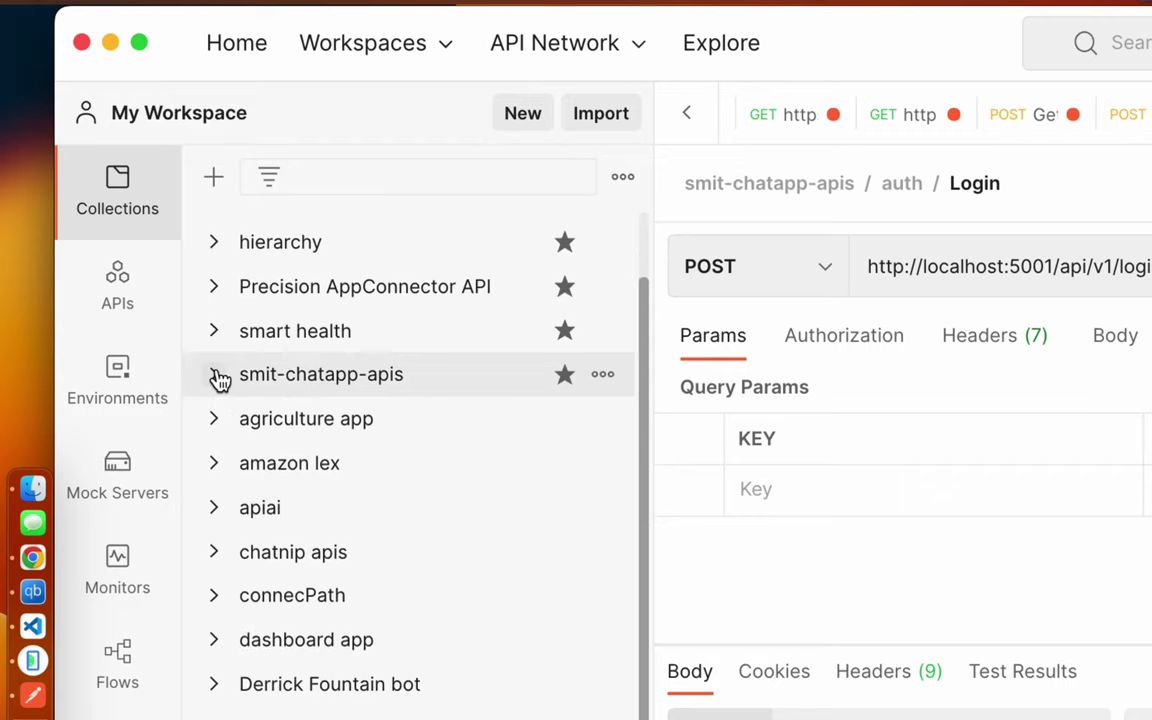
{"action": "scroll", "coordinate": [328, 492], "scroll_direction": "down", "scroll_amount": 4}
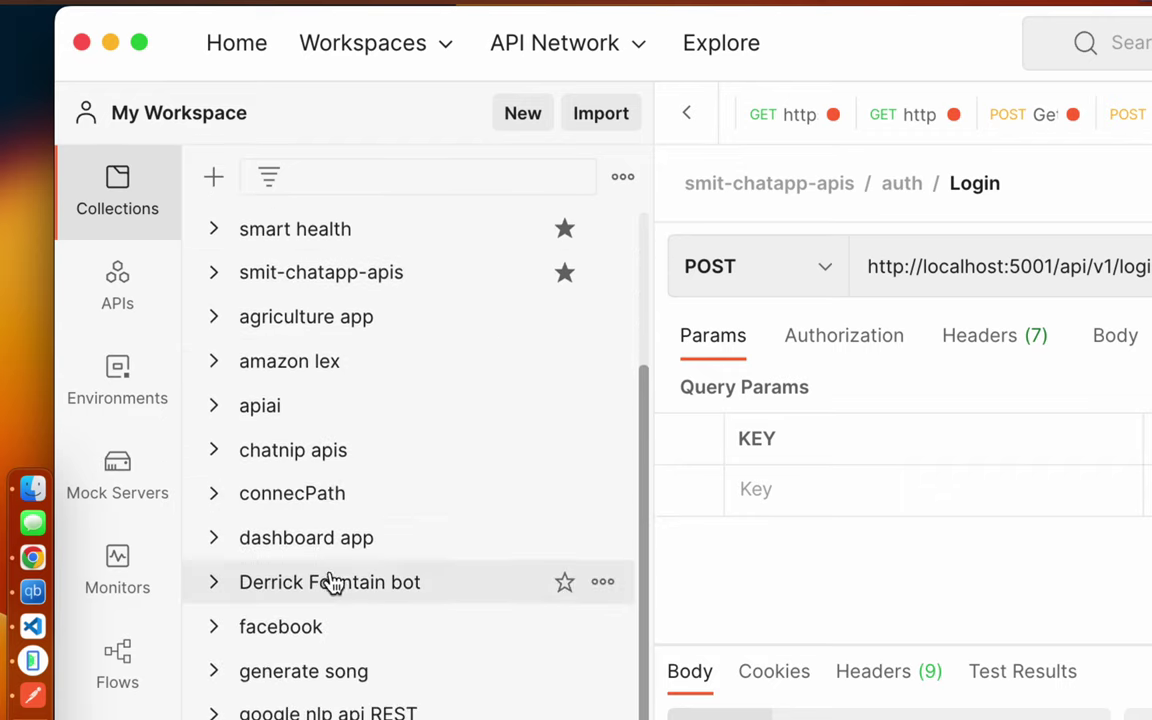
{"action": "left_click", "coordinate": [218, 495]}
{"action": "scroll", "coordinate": [373, 576], "scroll_direction": "down", "scroll_amount": 2}
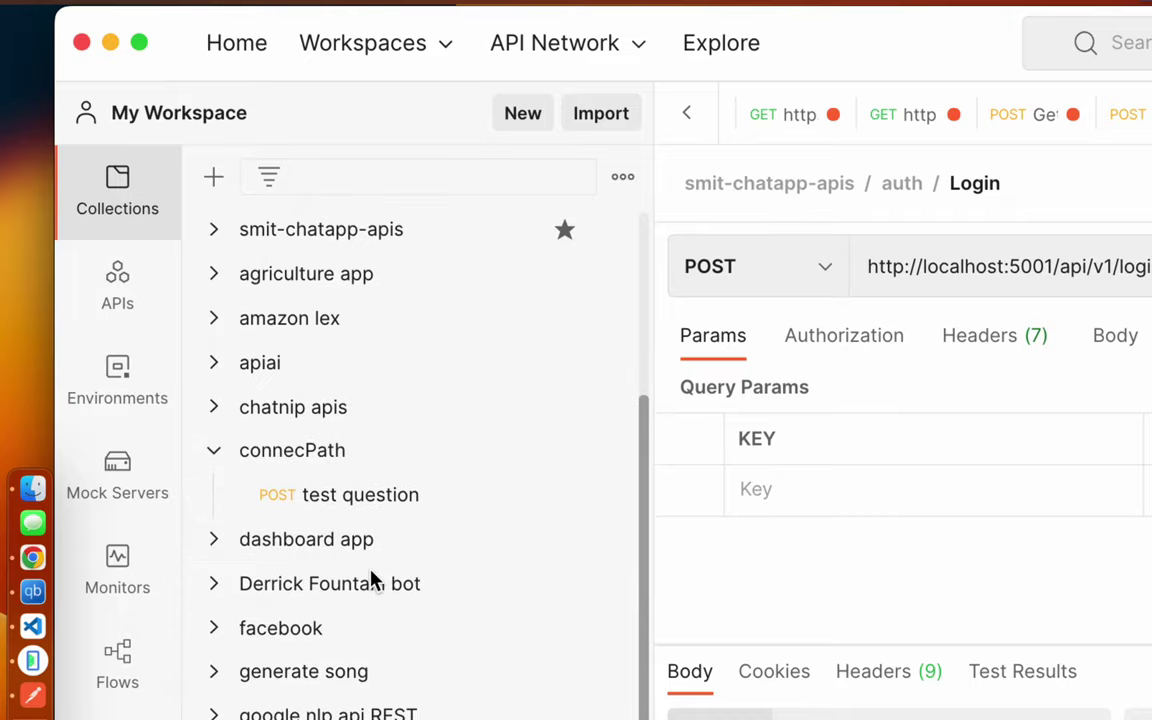
{"action": "left_click", "coordinate": [210, 457]}
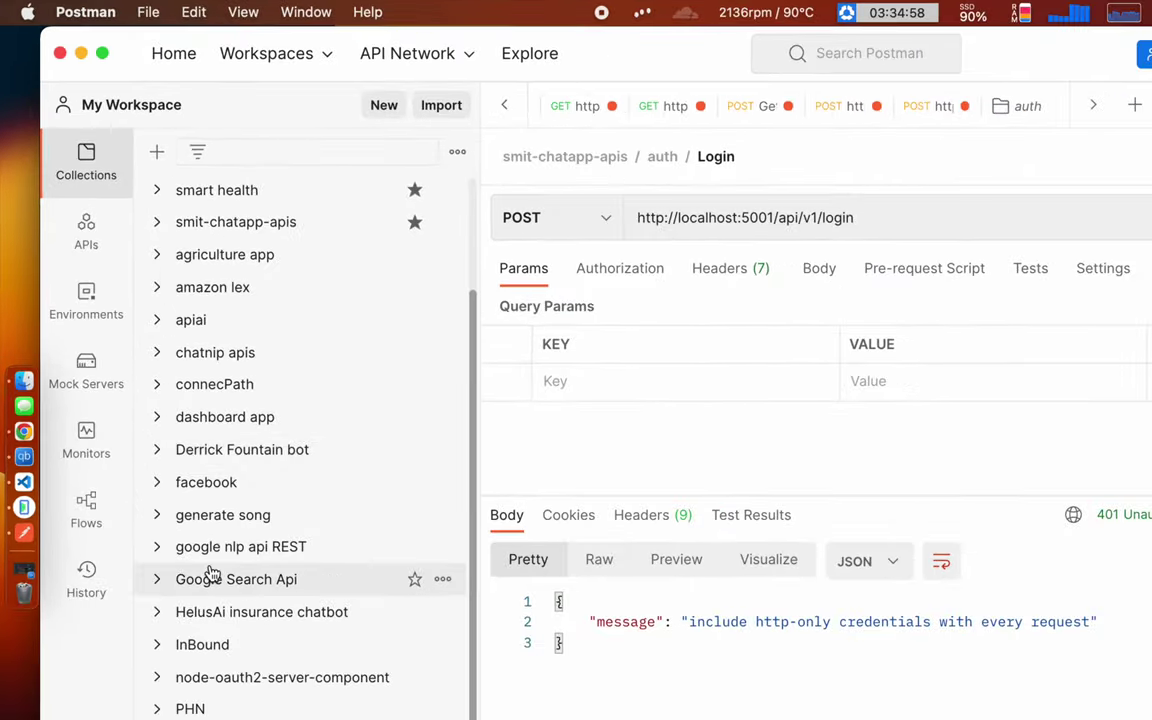
{"action": "left_click", "coordinate": [165, 518]}
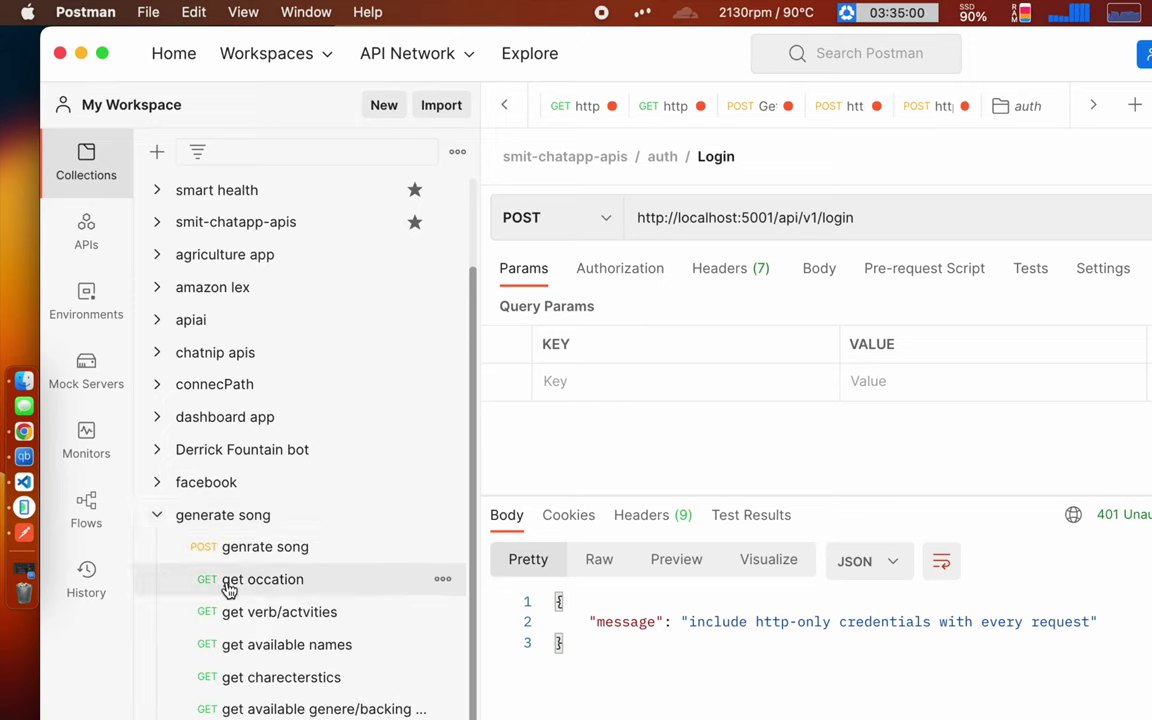
{"action": "scroll", "coordinate": [228, 590], "scroll_direction": "down", "scroll_amount": 4}
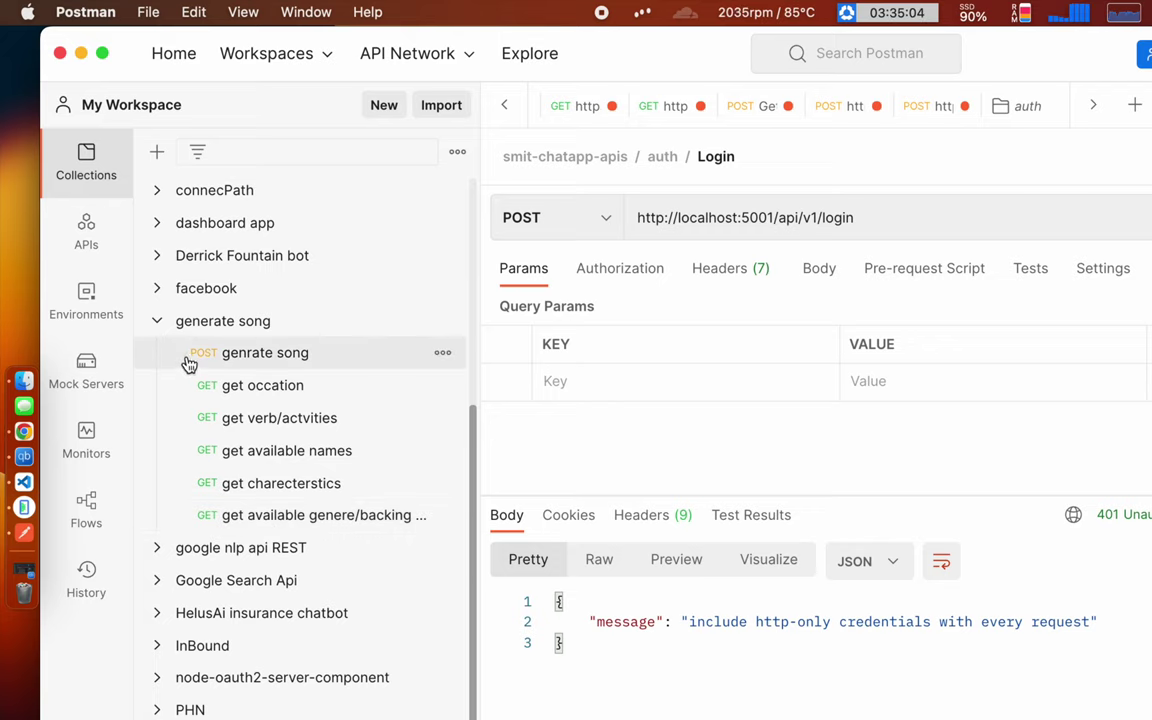
{"action": "left_click", "coordinate": [159, 324]}
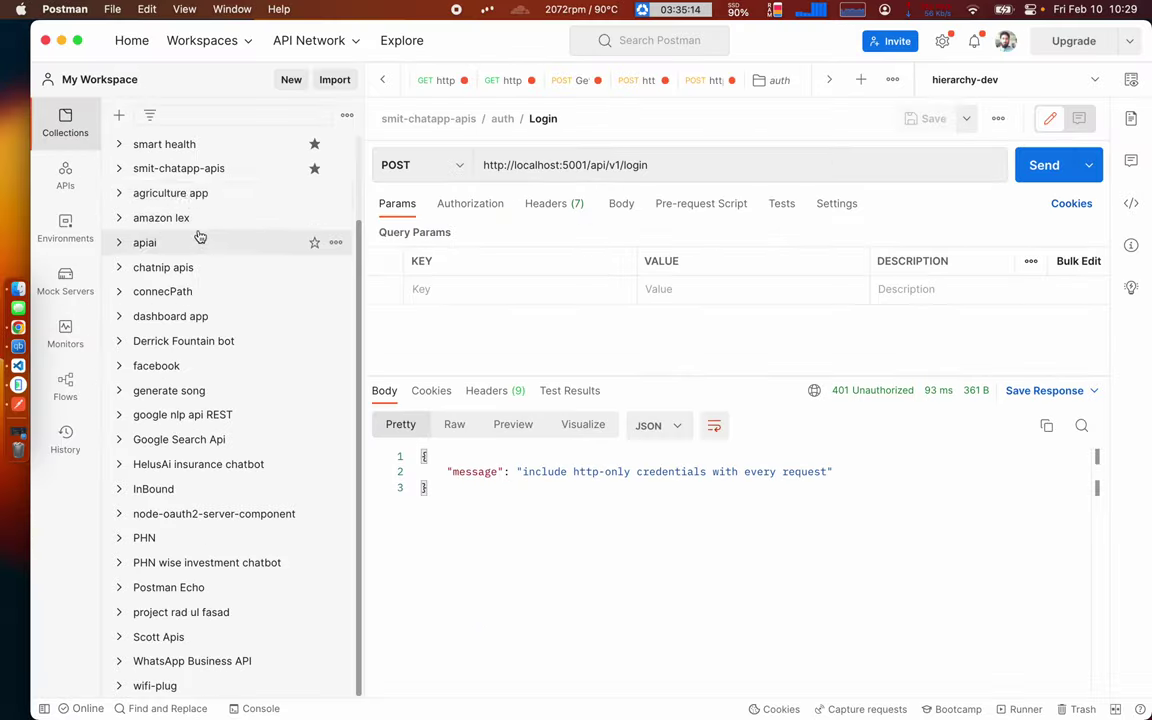
{"action": "scroll", "coordinate": [199, 236], "scroll_direction": "up", "scroll_amount": 3}
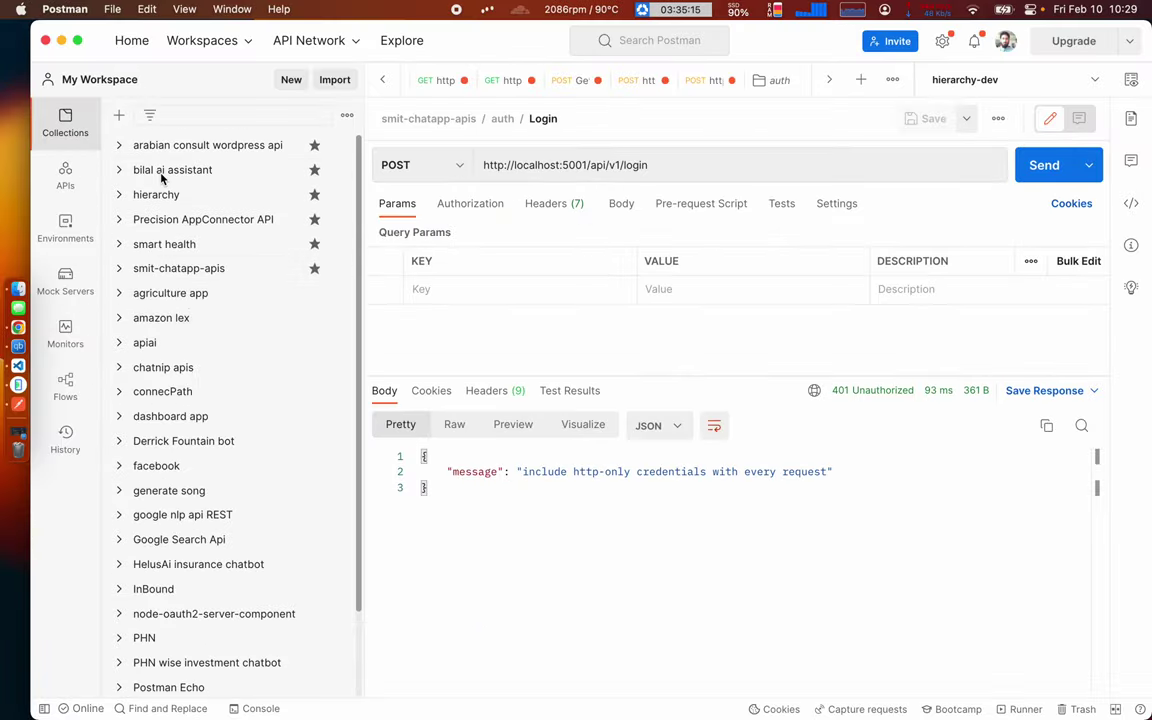
- Expand the auth folder of smit-chatapp-apis and set the Login request's body to raw JSON
{"action": "left_click", "coordinate": [119, 268]}
{"action": "left_click", "coordinate": [129, 293]}
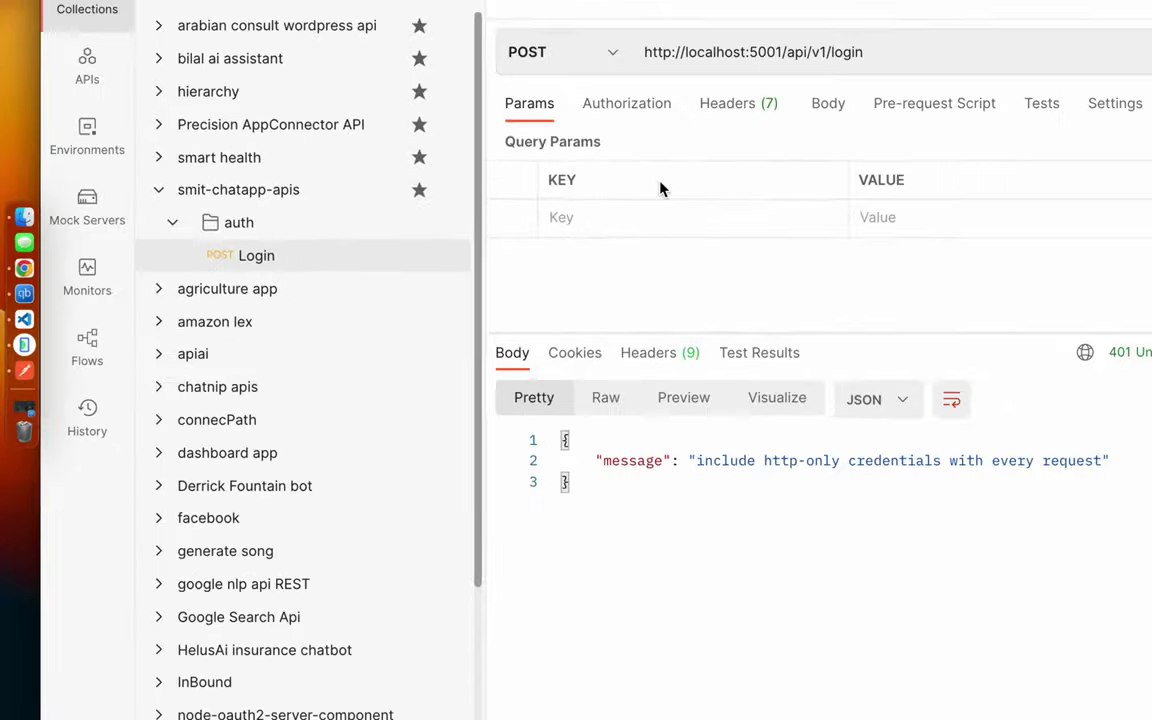
{"action": "left_click", "coordinate": [828, 103]}
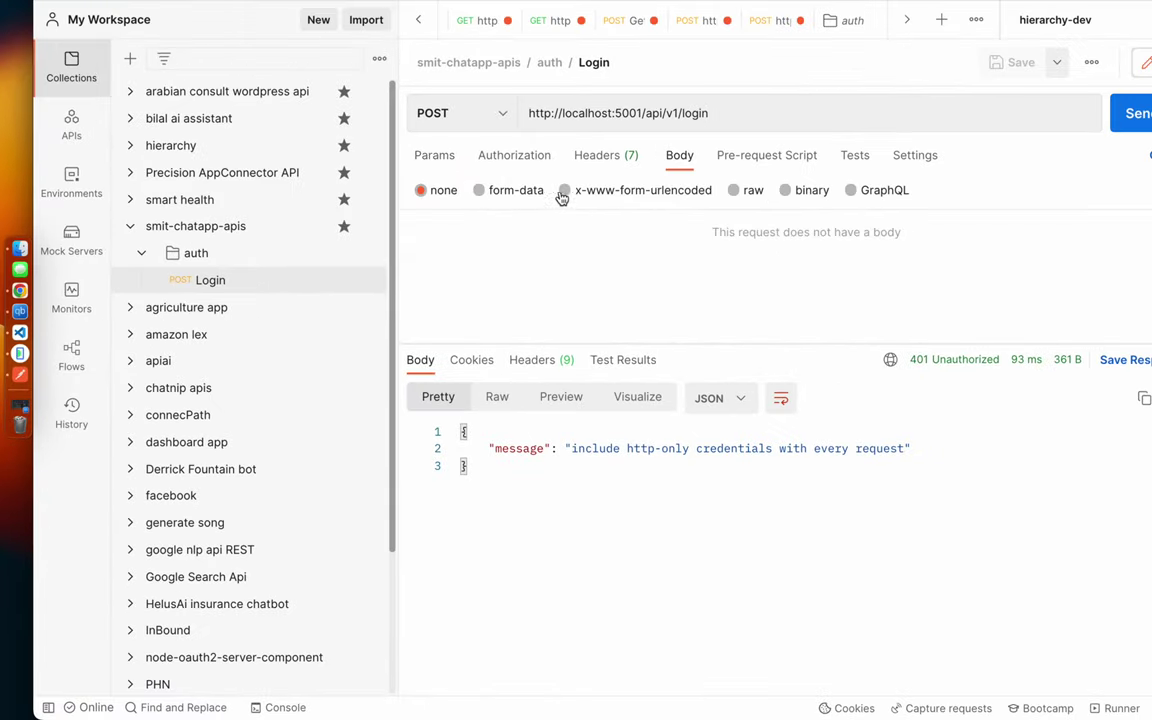
{"action": "left_click", "coordinate": [736, 190]}
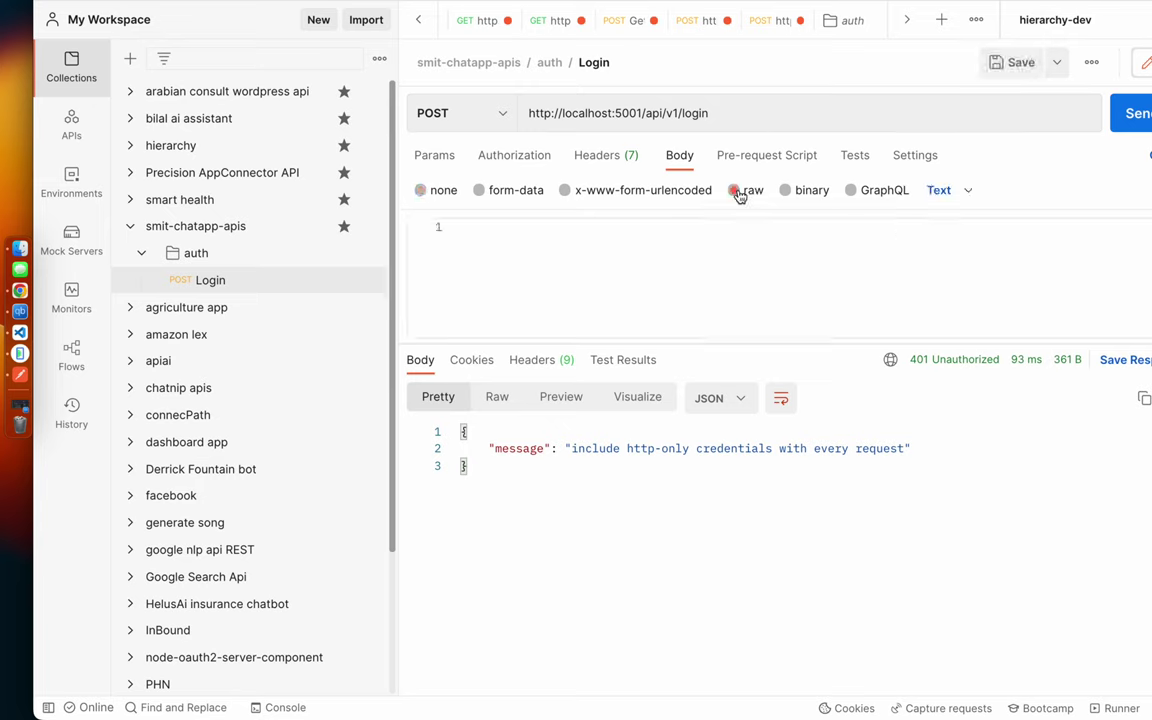
{"action": "left_click", "coordinate": [940, 190]}
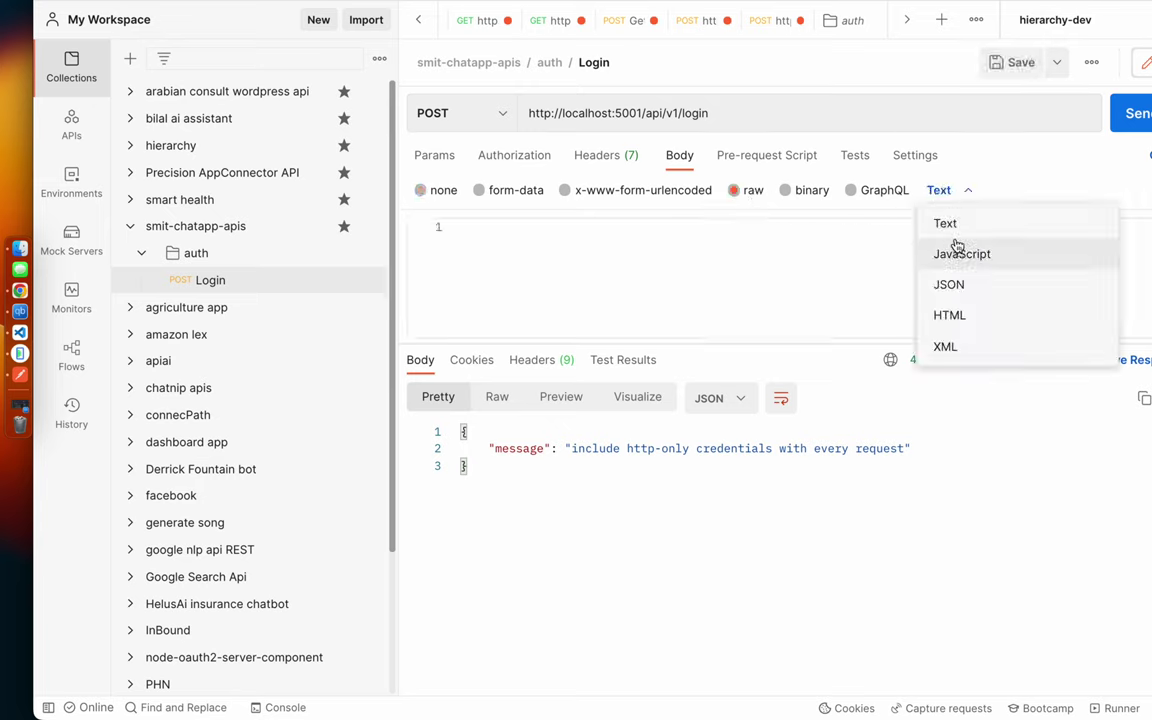
{"action": "left_click", "coordinate": [956, 284]}
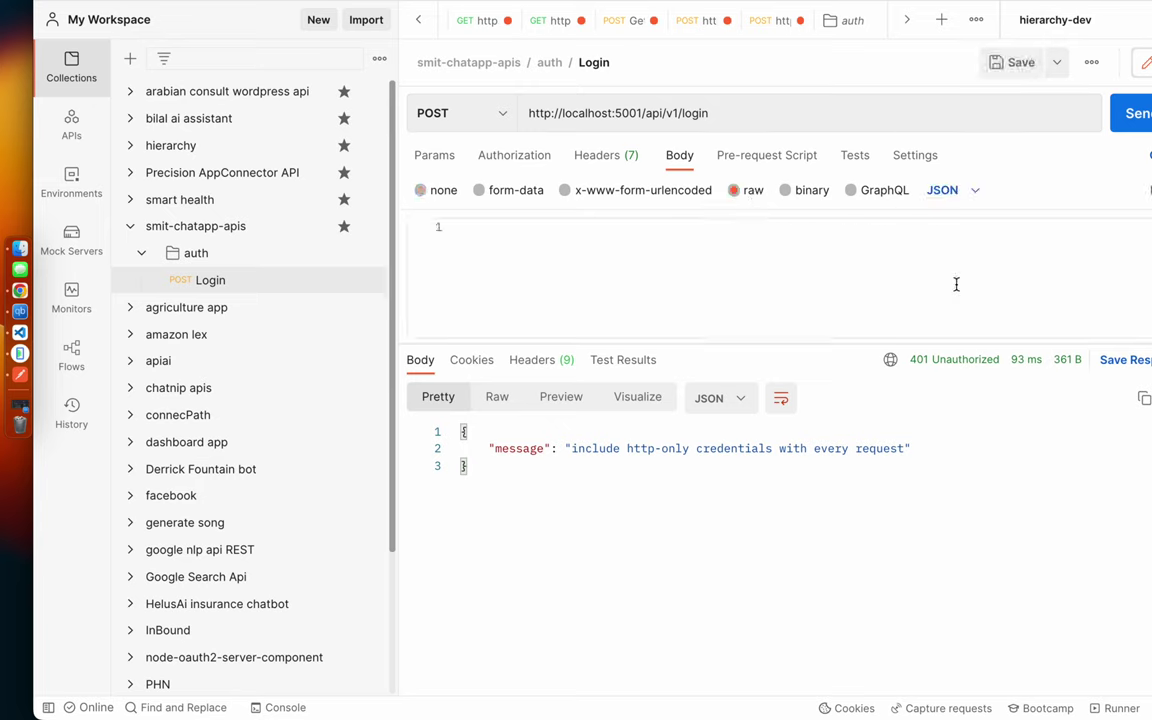
- Write a JSON object in the Login request body with "email" and "password" keys holding the account's email and password
{"action": "left_click", "coordinate": [622, 266]}
{"action": "type", "text": "{}"}
{"action": "key", "text": "Return"}
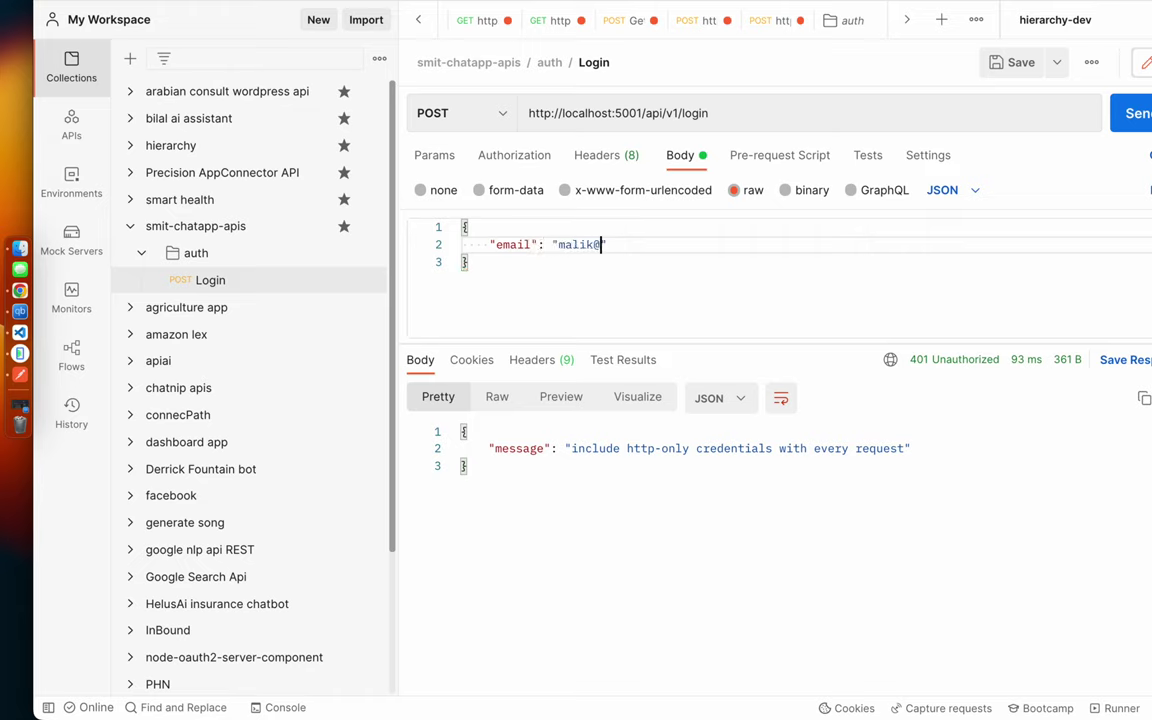
{"action": "key", "text": "Right"}
{"action": "key", "text": "Return"}
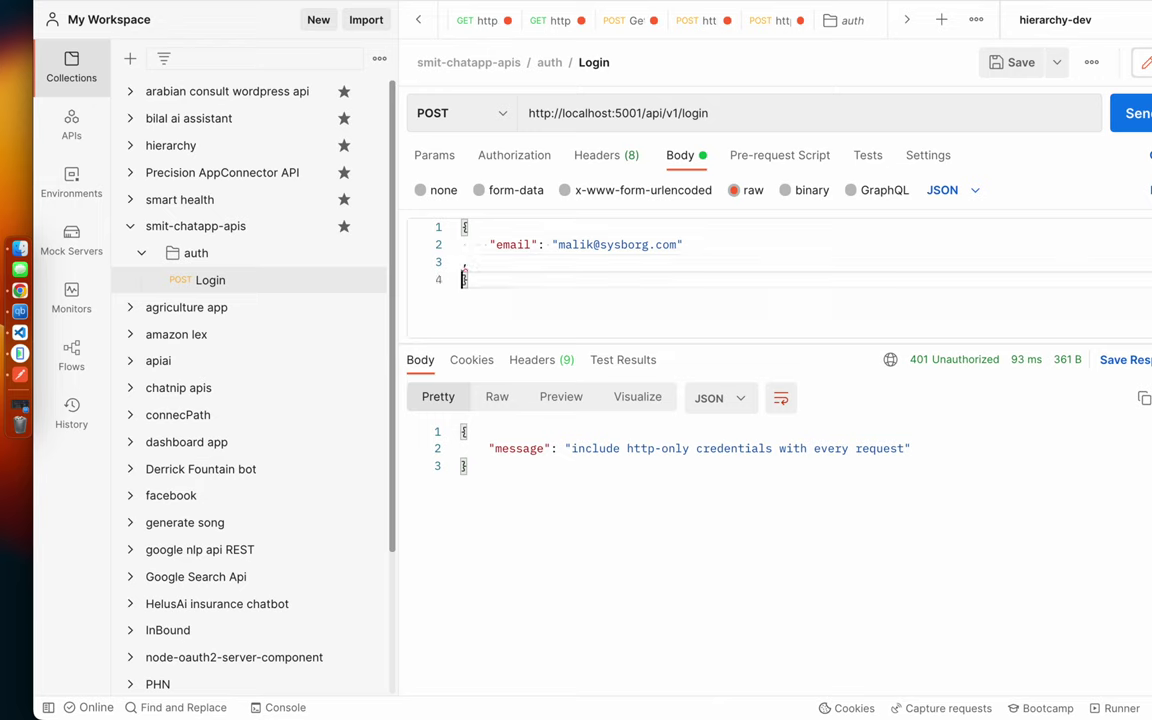
{"action": "left_click", "coordinate": [467, 262]}
{"action": "key", "text": "BackSpace"}
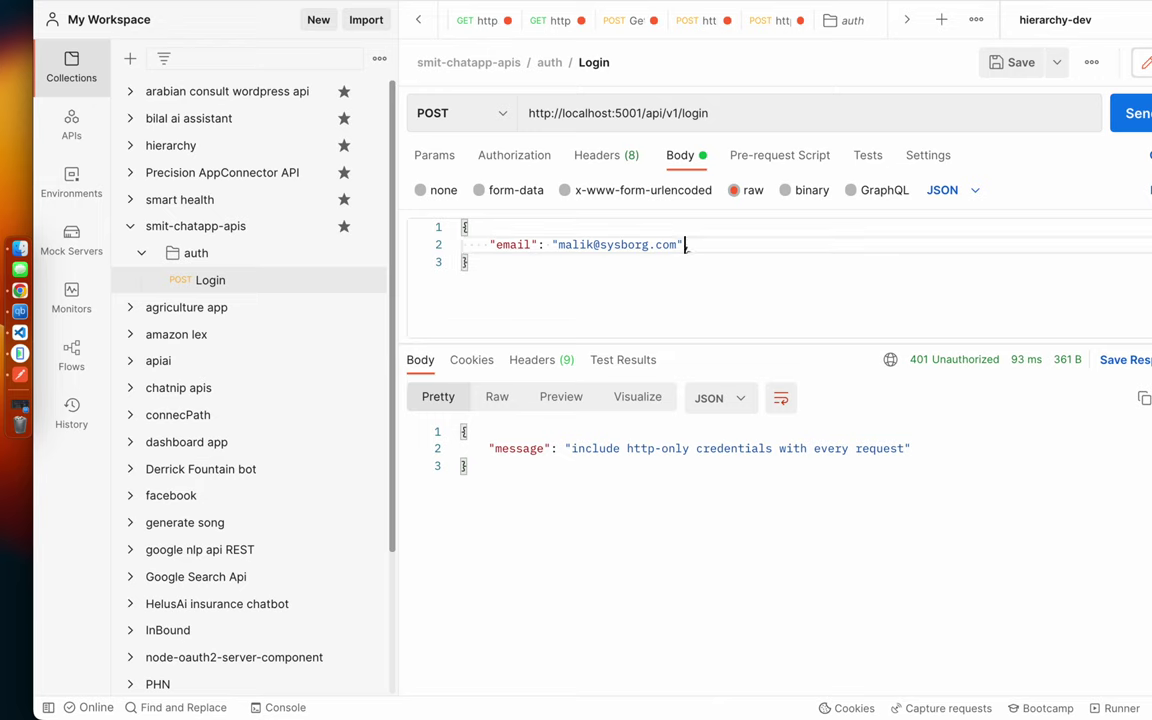
{"action": "key", "text": "Return"}
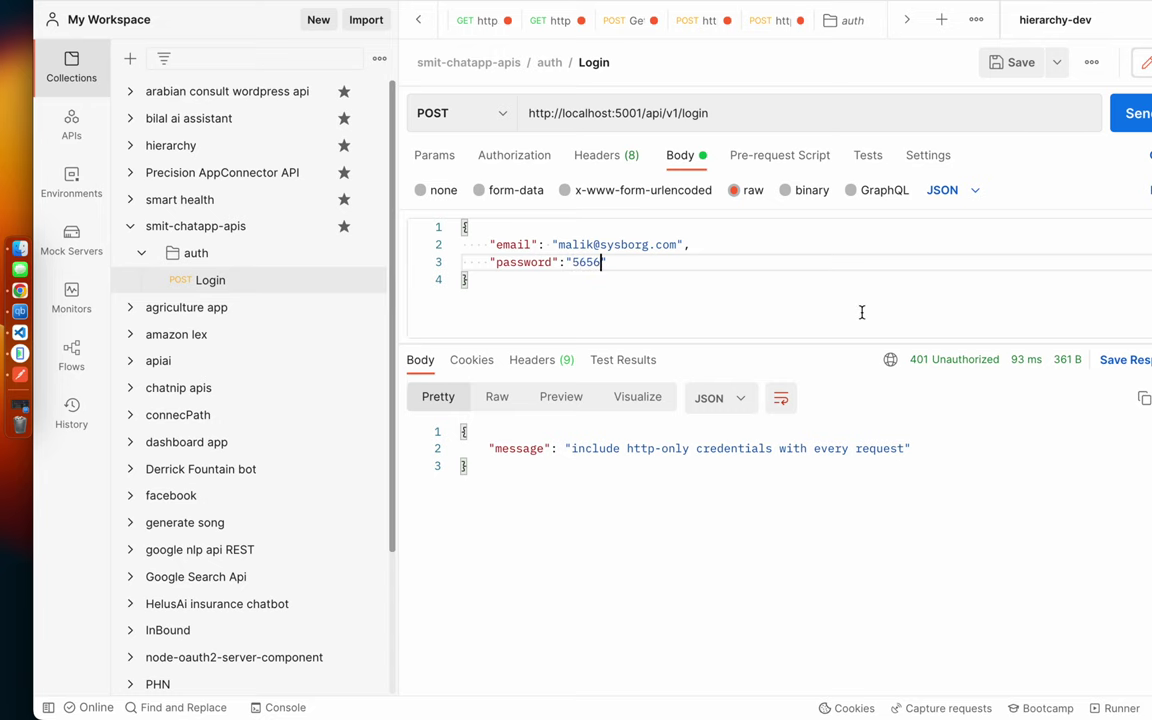
- Send the Login POST request and switch the window to full screen
{"action": "left_click", "coordinate": [1140, 115]}
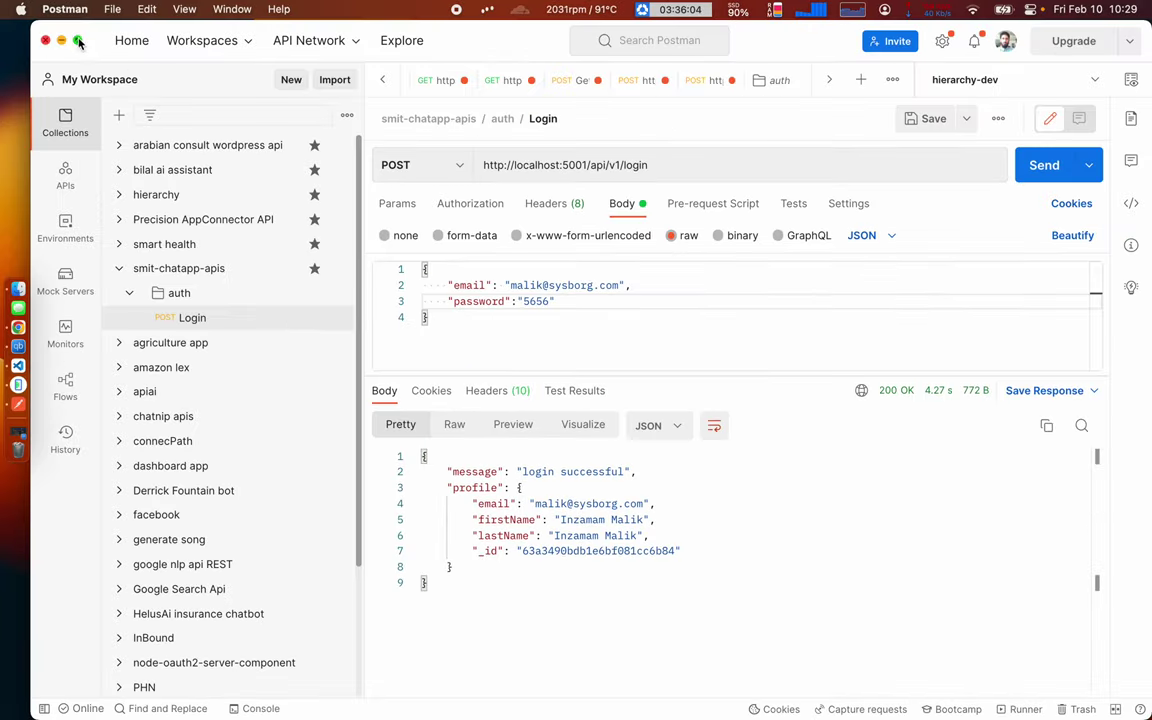
{"action": "left_click", "coordinate": [80, 41]}
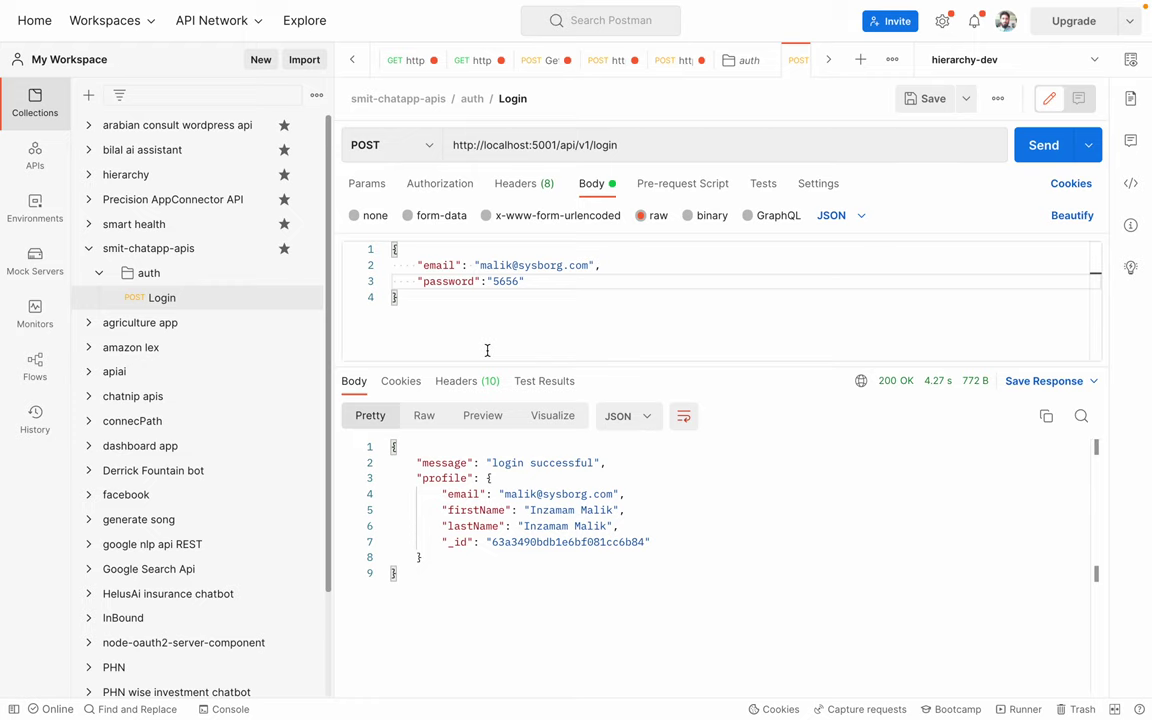
- Check the Login response's cookies and look through the request's settings and headers for a credentials or cookie option
{"action": "left_click", "coordinate": [402, 382]}
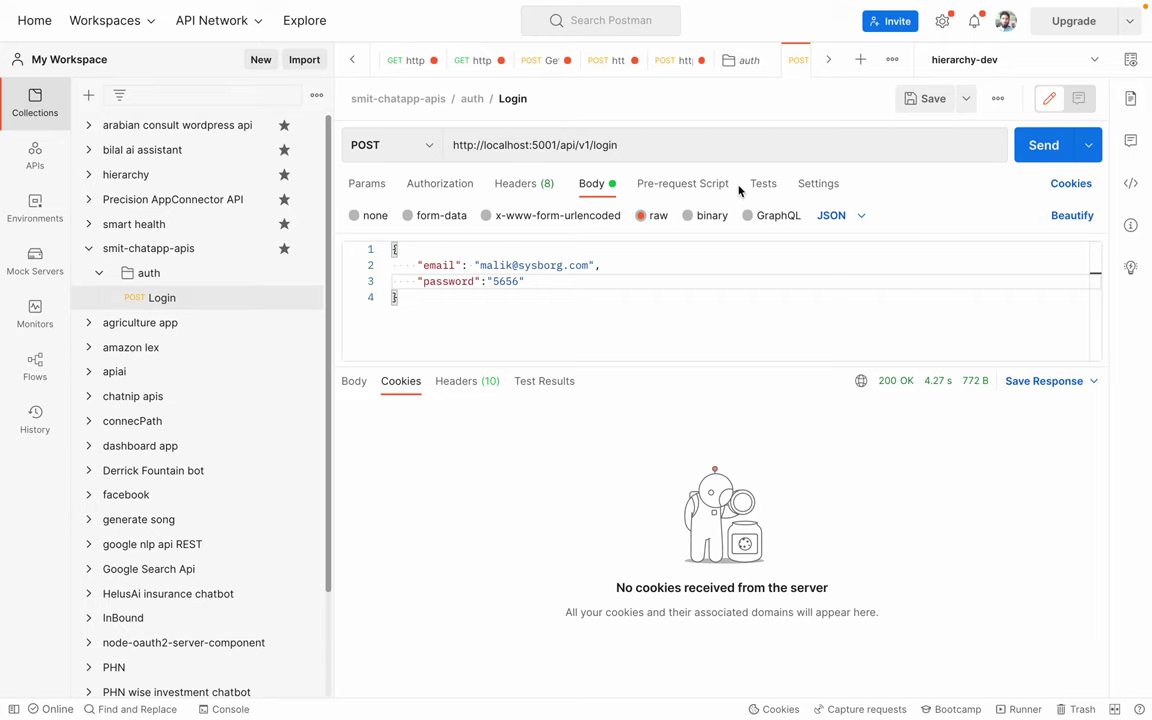
{"action": "left_click", "coordinate": [813, 186]}
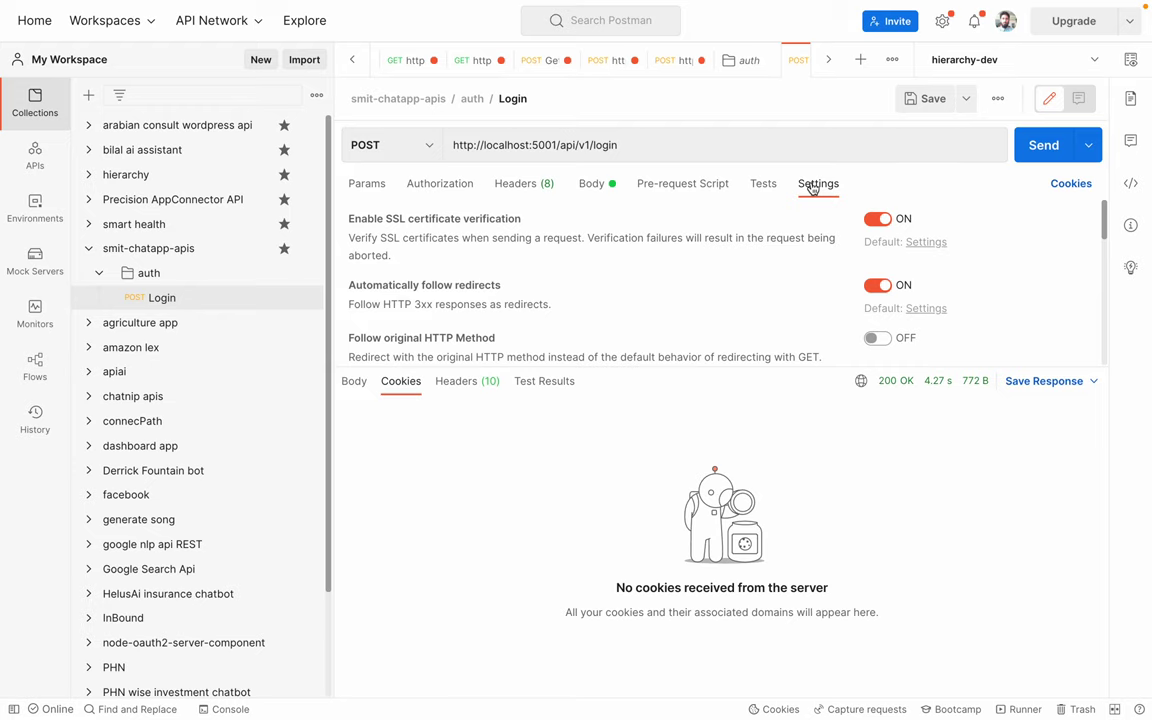
{"action": "scroll", "coordinate": [587, 318], "scroll_direction": "down", "scroll_amount": 3}
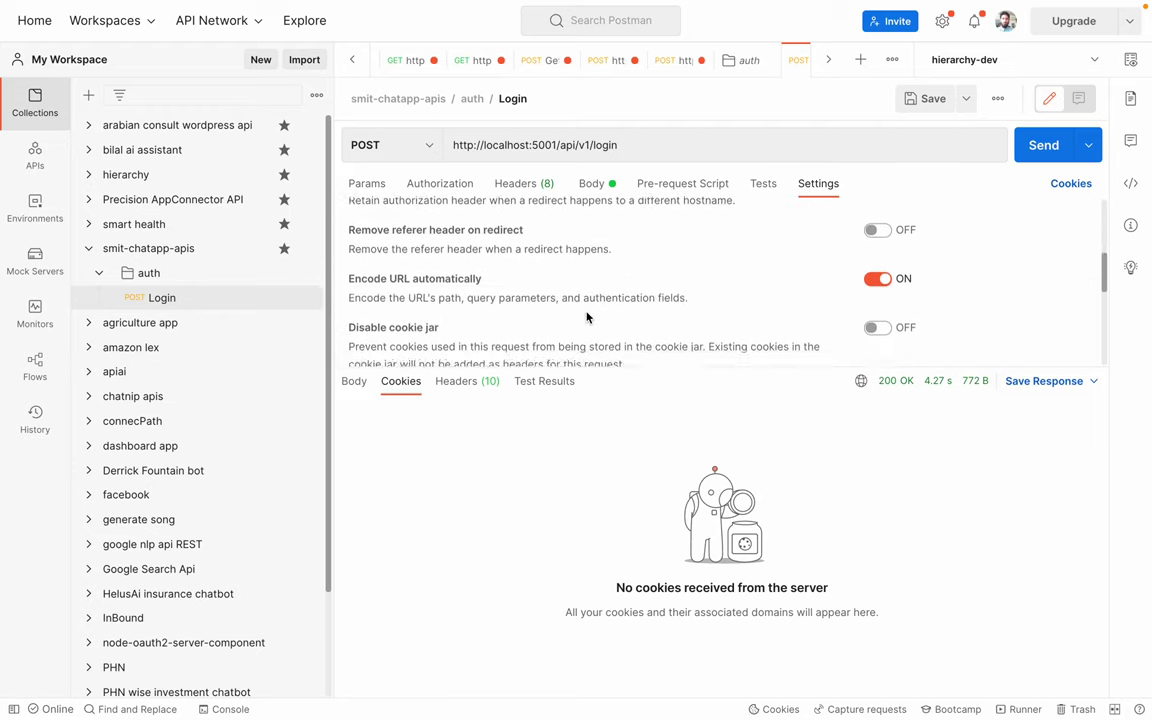
{"action": "scroll", "coordinate": [587, 318], "scroll_direction": "up", "scroll_amount": 1}
{"action": "scroll", "coordinate": [587, 318], "scroll_direction": "down", "scroll_amount": 1}
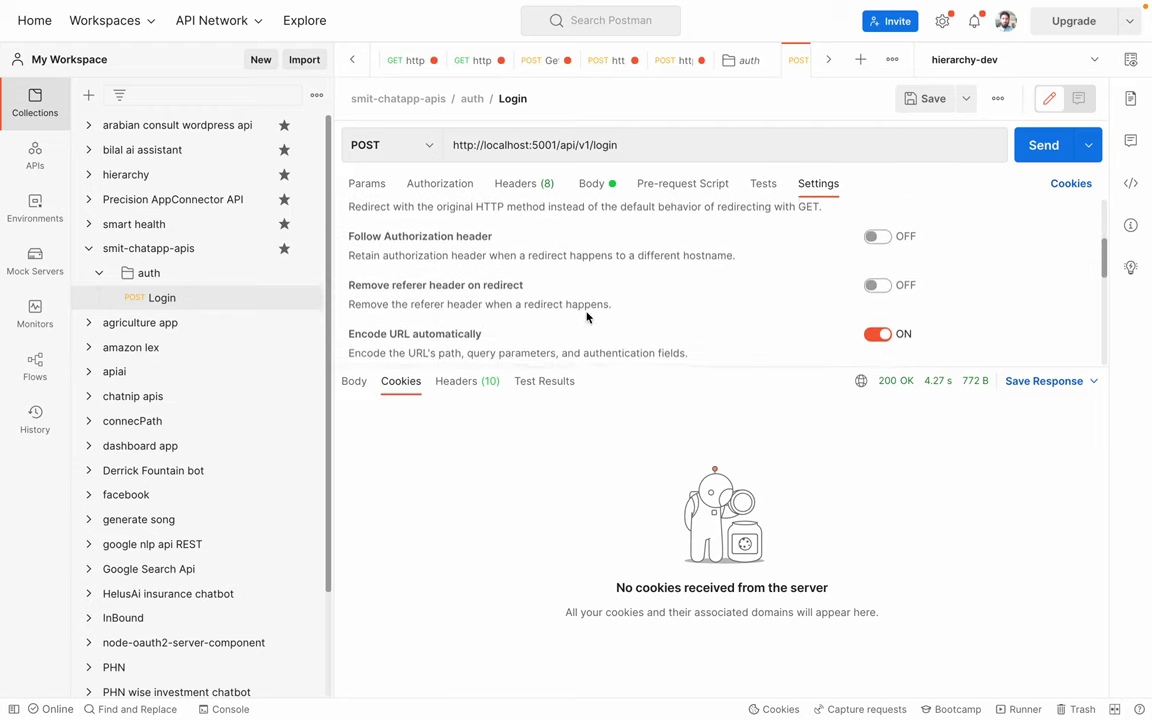
{"action": "scroll", "coordinate": [585, 298], "scroll_direction": "down", "scroll_amount": 5}
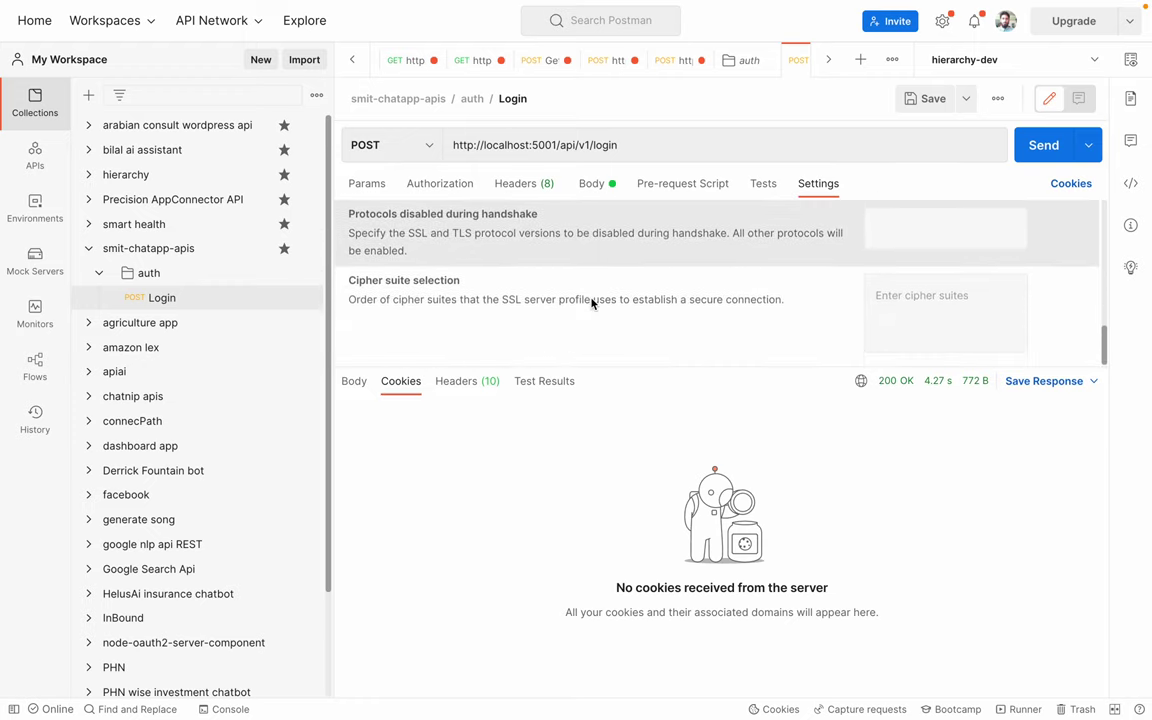
{"action": "scroll", "coordinate": [591, 303], "scroll_direction": "up", "scroll_amount": 6}
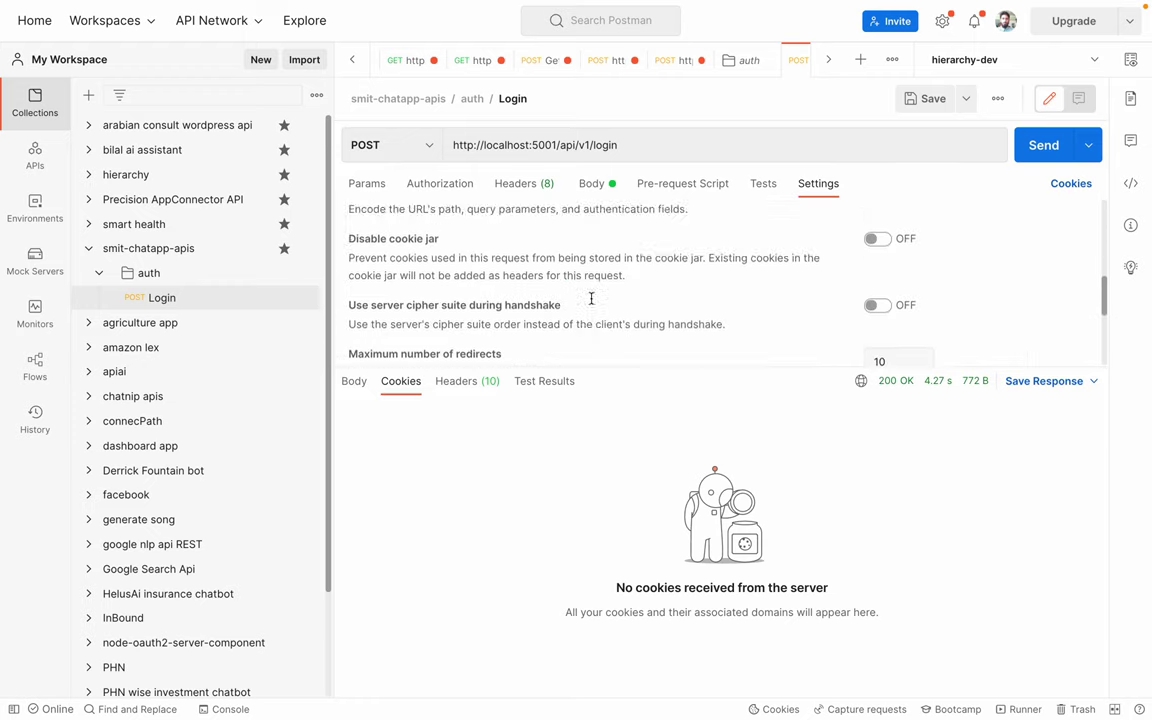
{"action": "left_click", "coordinate": [516, 187]}
{"action": "scroll", "coordinate": [477, 266], "scroll_direction": "up", "scroll_amount": 4}
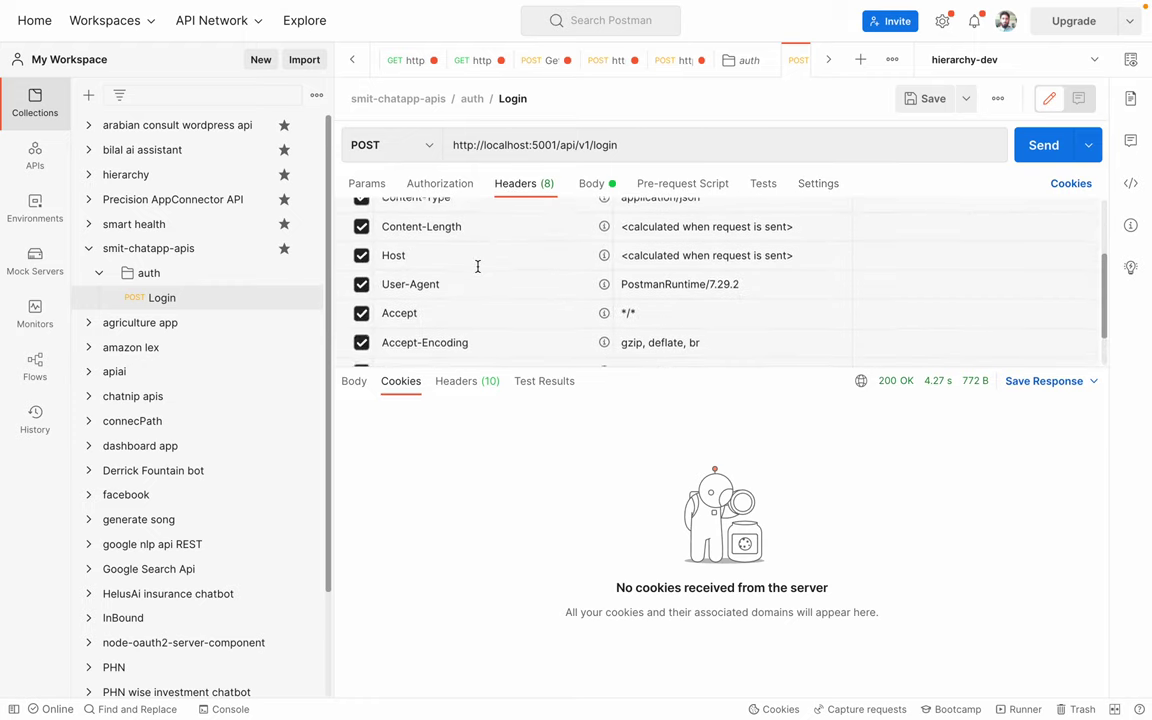
{"action": "mouse_move", "coordinate": [477, 266]}
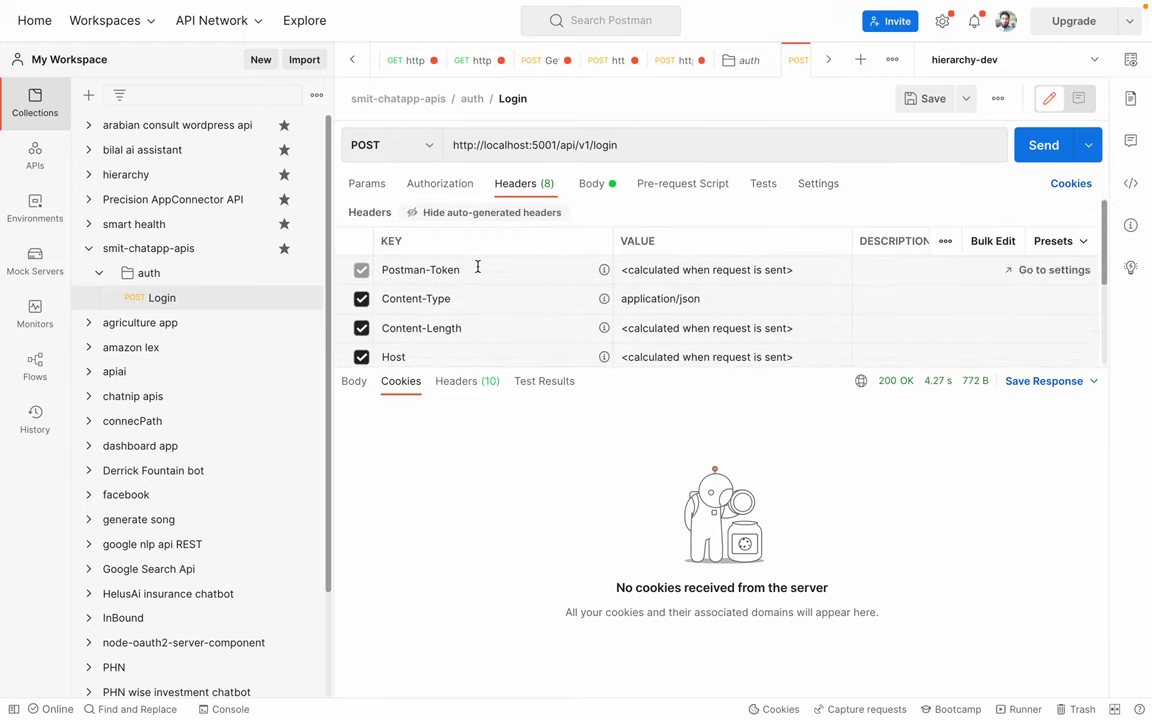
- Try the Basic Auth, API Key and OAuth 1.0 authorization types on the Login request and look at their fields
{"action": "left_click", "coordinate": [445, 185]}
{"action": "left_click", "coordinate": [500, 234]}
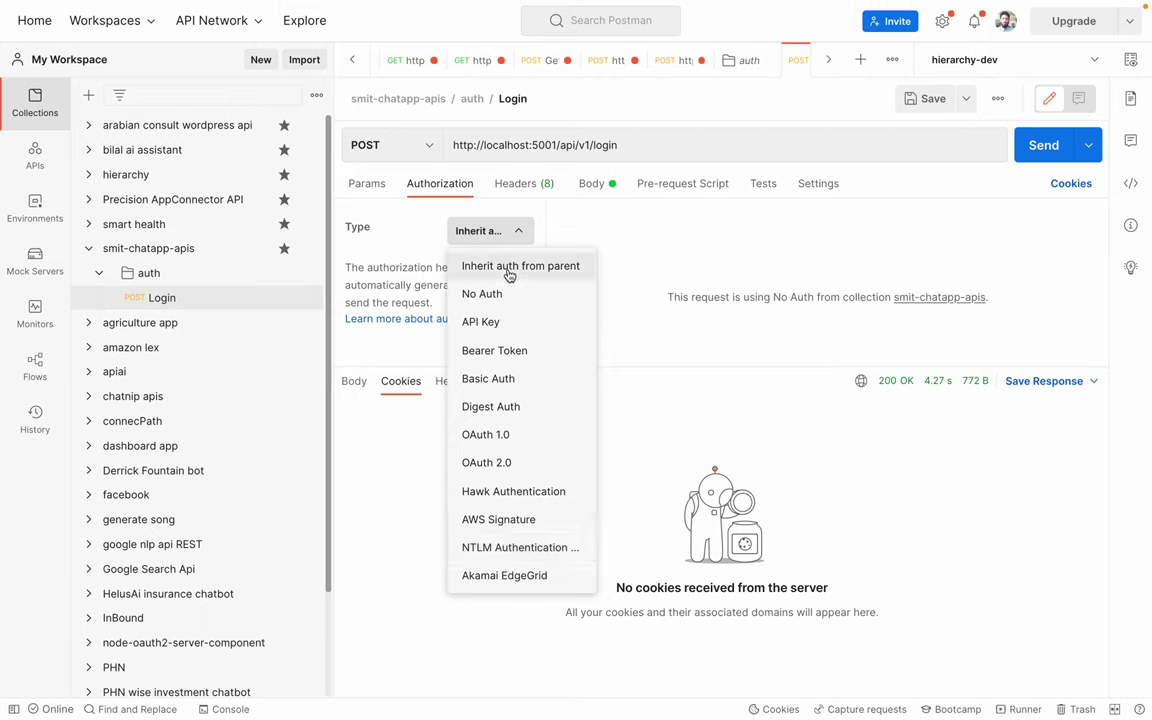
{"action": "left_click", "coordinate": [500, 383]}
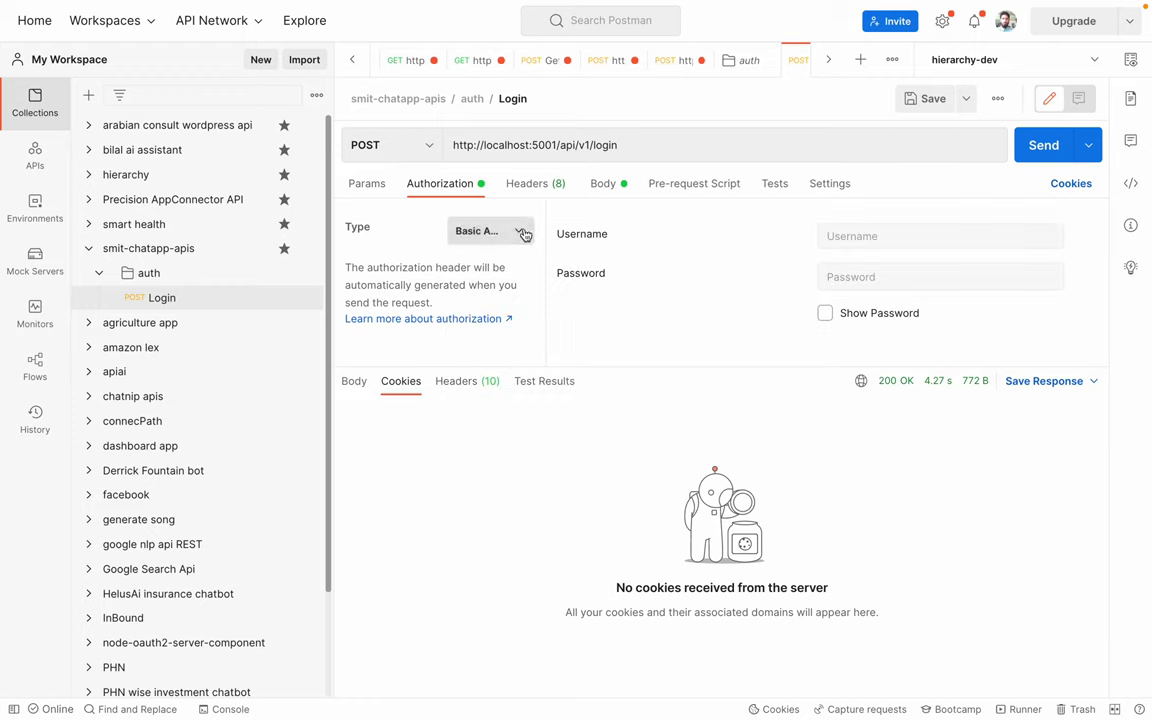
{"action": "left_click", "coordinate": [521, 235]}
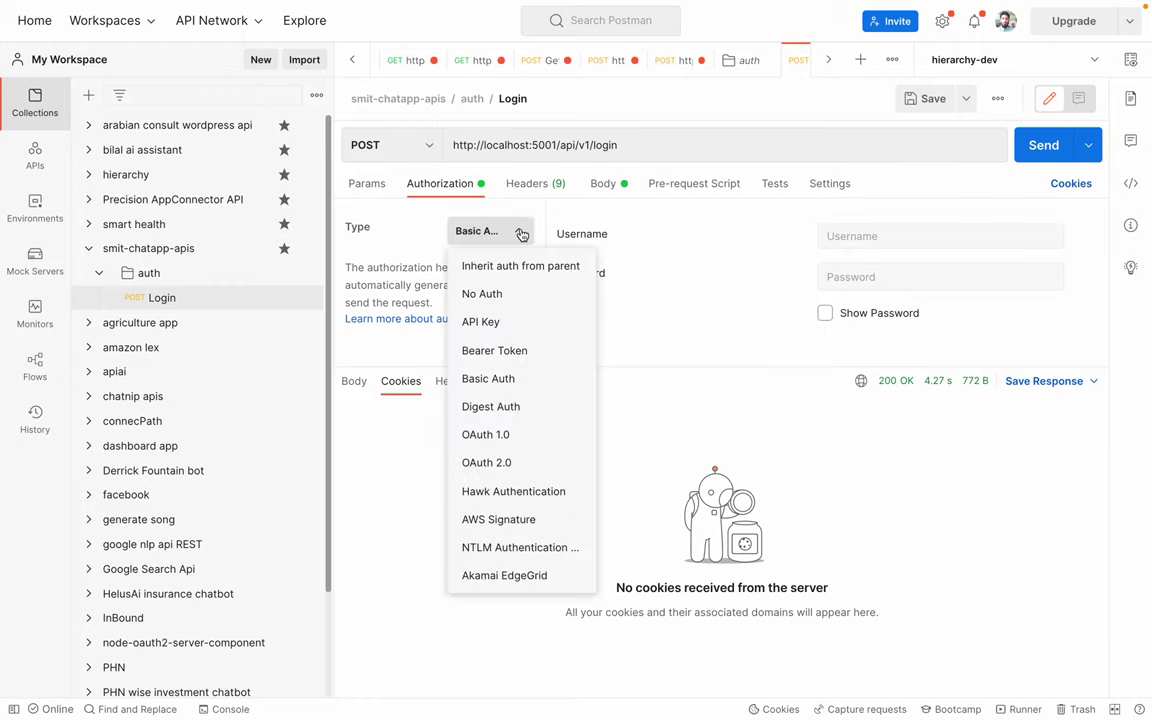
{"action": "left_click", "coordinate": [489, 321]}
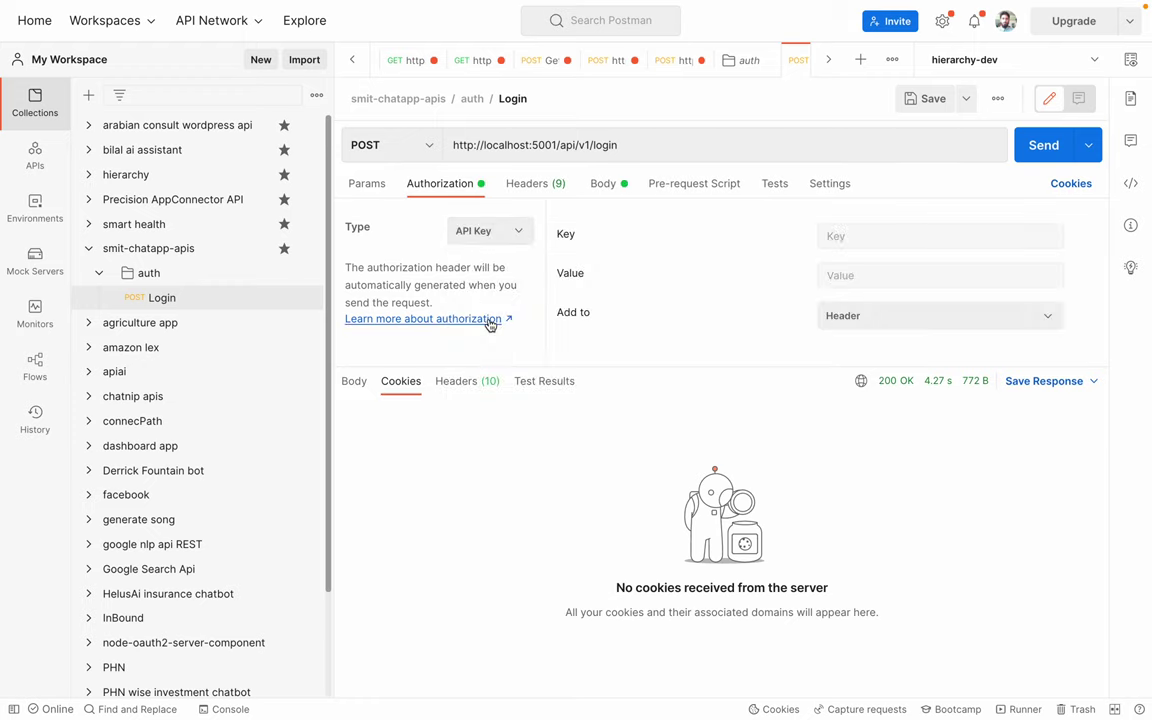
{"action": "left_click", "coordinate": [500, 232]}
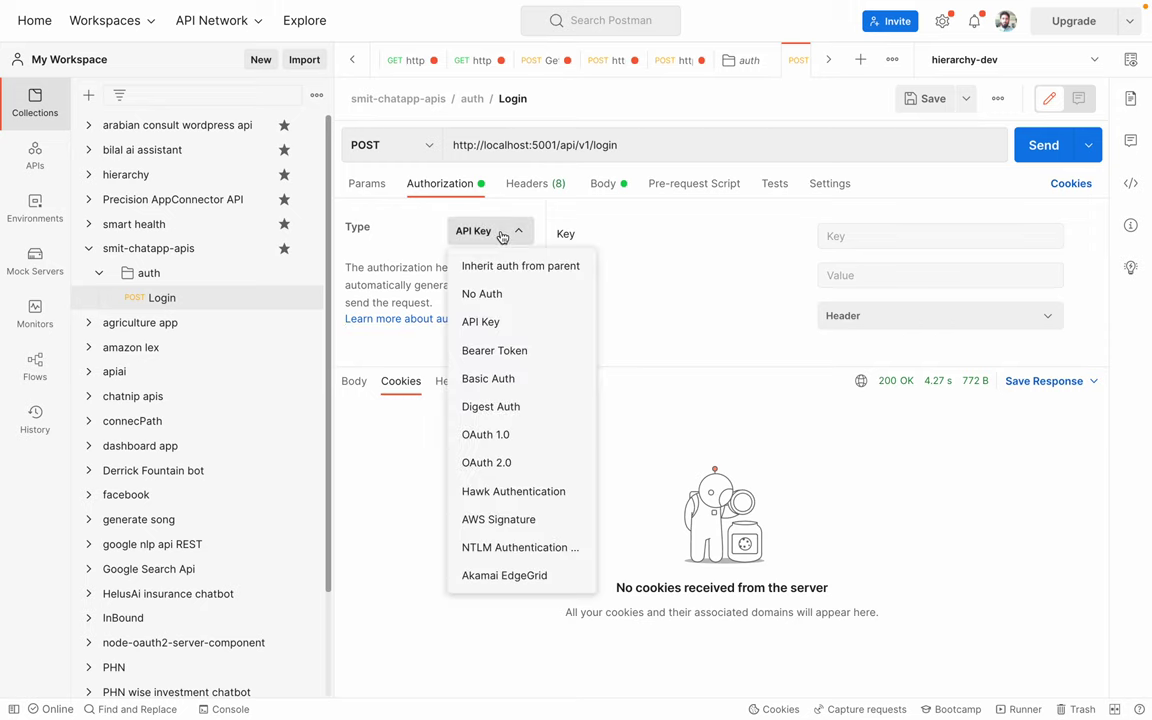
{"action": "left_click", "coordinate": [494, 437]}
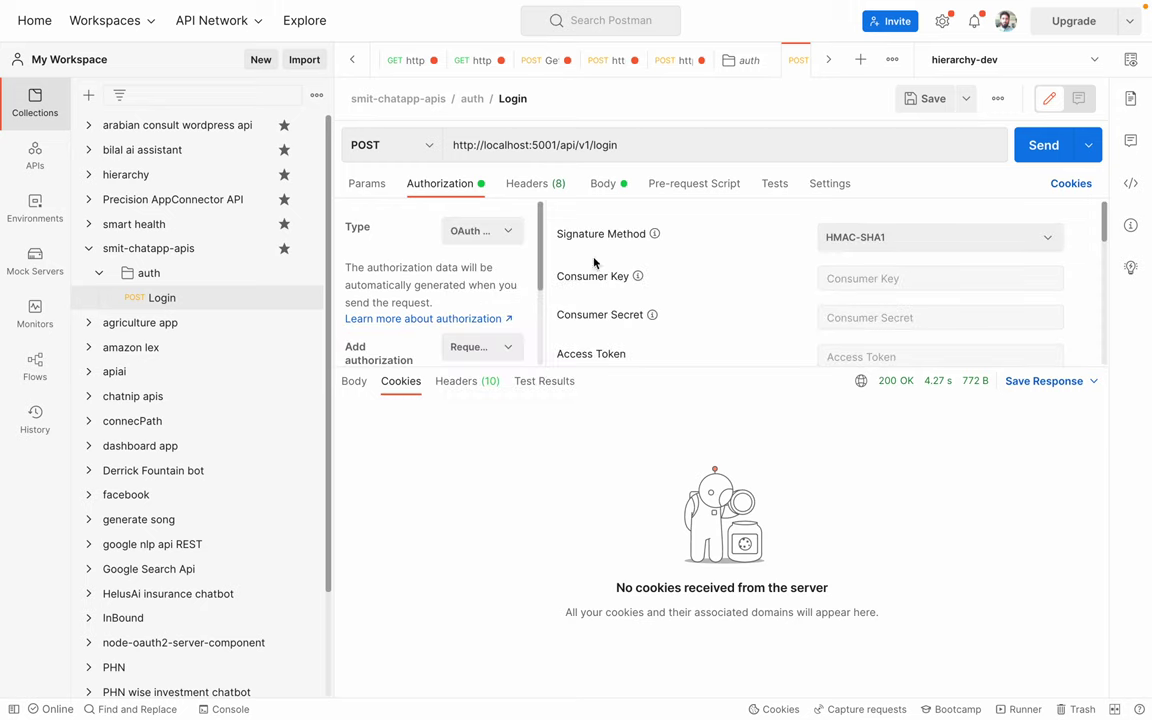
{"action": "scroll", "coordinate": [600, 263], "scroll_direction": "down", "scroll_amount": 3}
{"action": "scroll", "coordinate": [628, 258], "scroll_direction": "up", "scroll_amount": 3}
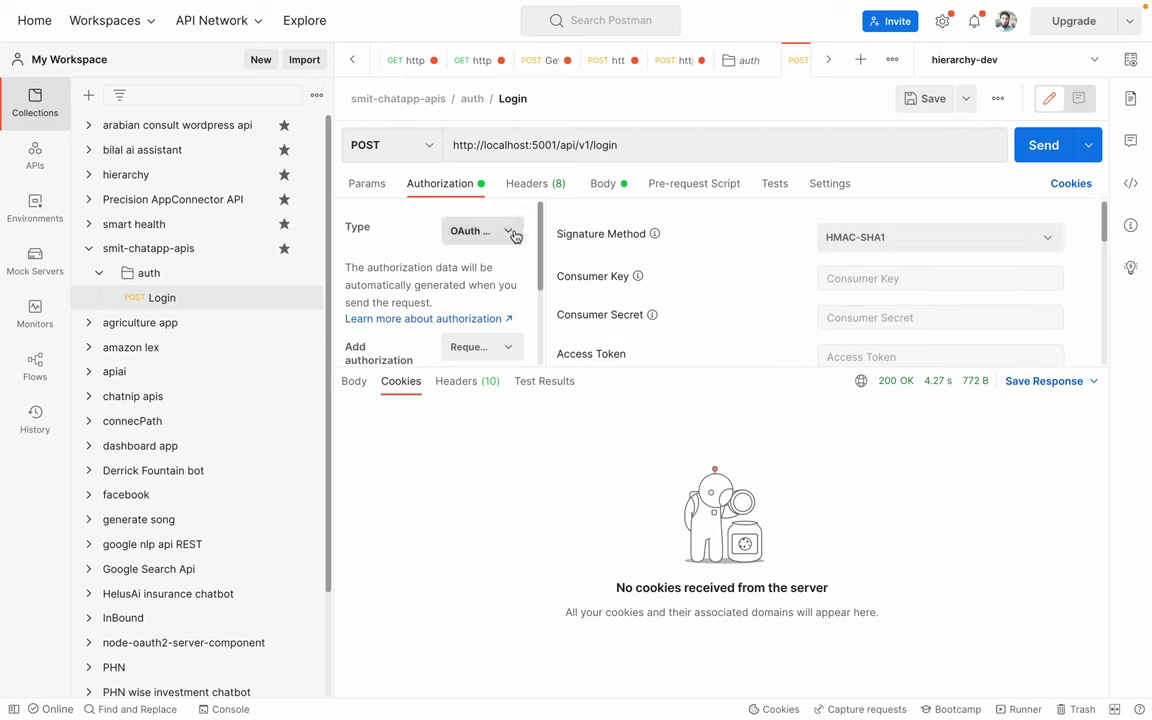
- Try the OAuth 2.0 authorization type and look at its token fields and the choices for where authorization data is added
{"action": "left_click", "coordinate": [515, 236]}
{"action": "left_click", "coordinate": [500, 465]}
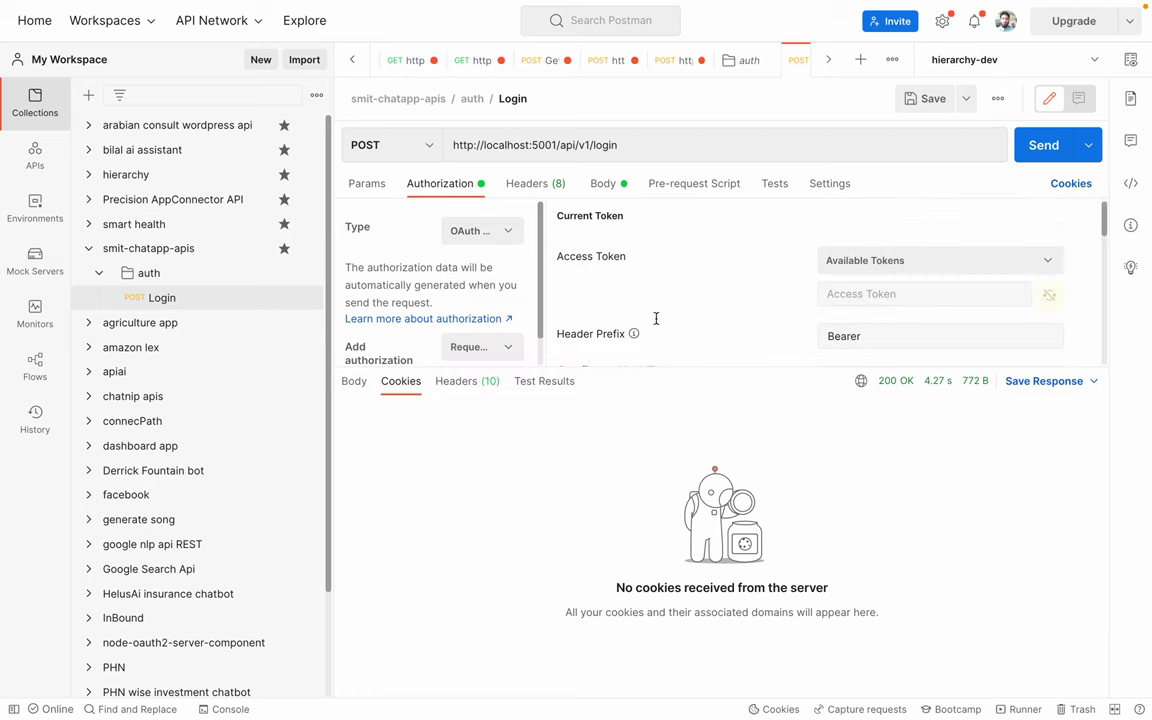
{"action": "scroll", "coordinate": [683, 291], "scroll_direction": "down", "scroll_amount": 5}
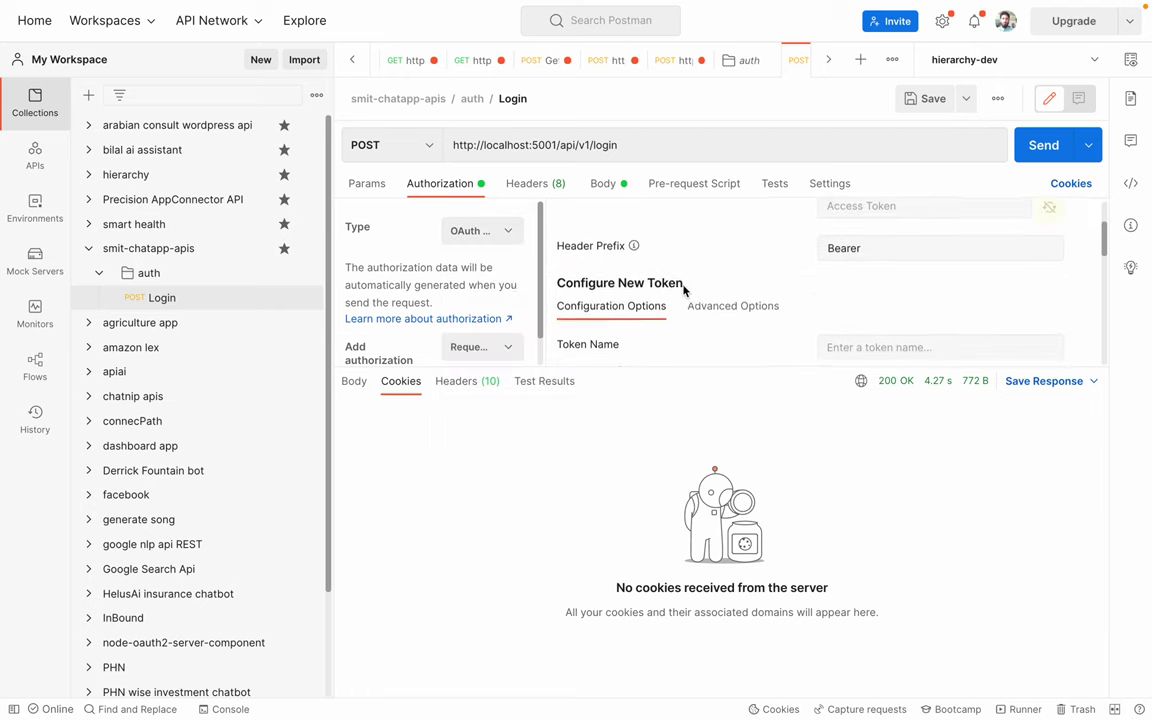
{"action": "left_click", "coordinate": [498, 233]}
{"action": "left_click", "coordinate": [407, 261]}
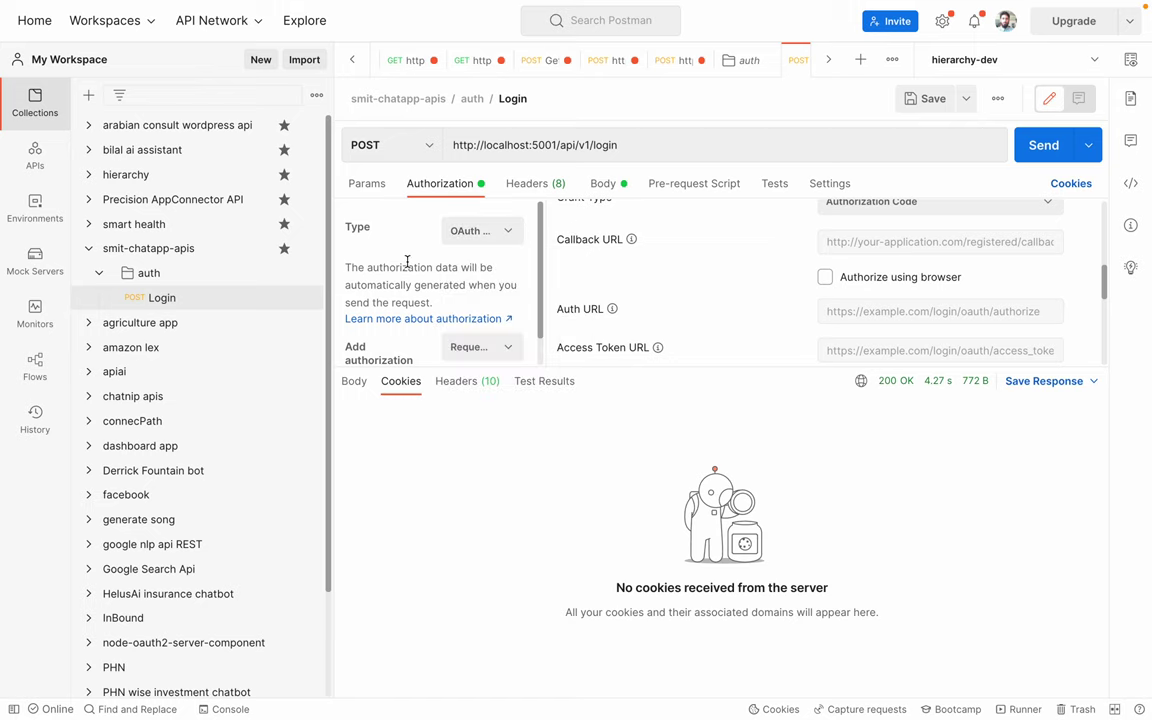
{"action": "double_click", "coordinate": [400, 266]}
{"action": "scroll", "coordinate": [400, 266], "scroll_direction": "down", "scroll_amount": 1}
{"action": "left_click", "coordinate": [512, 318]}
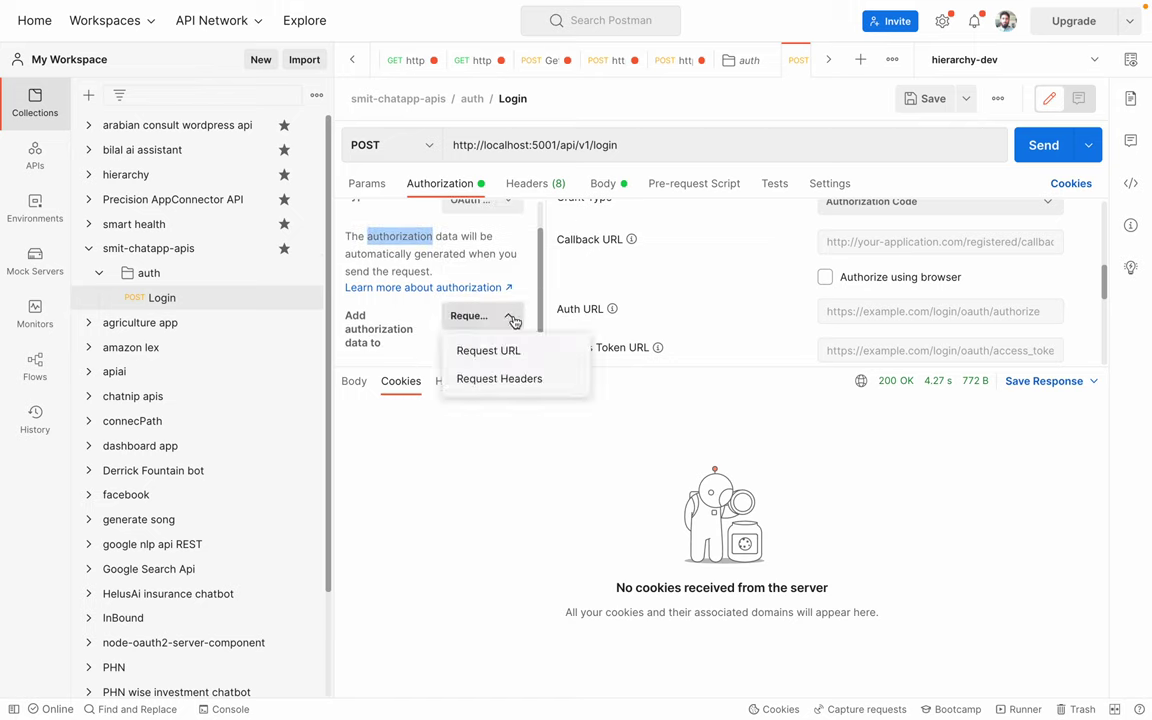
{"action": "left_click", "coordinate": [514, 320]}
{"action": "scroll", "coordinate": [501, 275], "scroll_direction": "up", "scroll_amount": 1}
- Set the Login request's authorization type to No Auth and save the request
{"action": "left_click", "coordinate": [488, 231]}
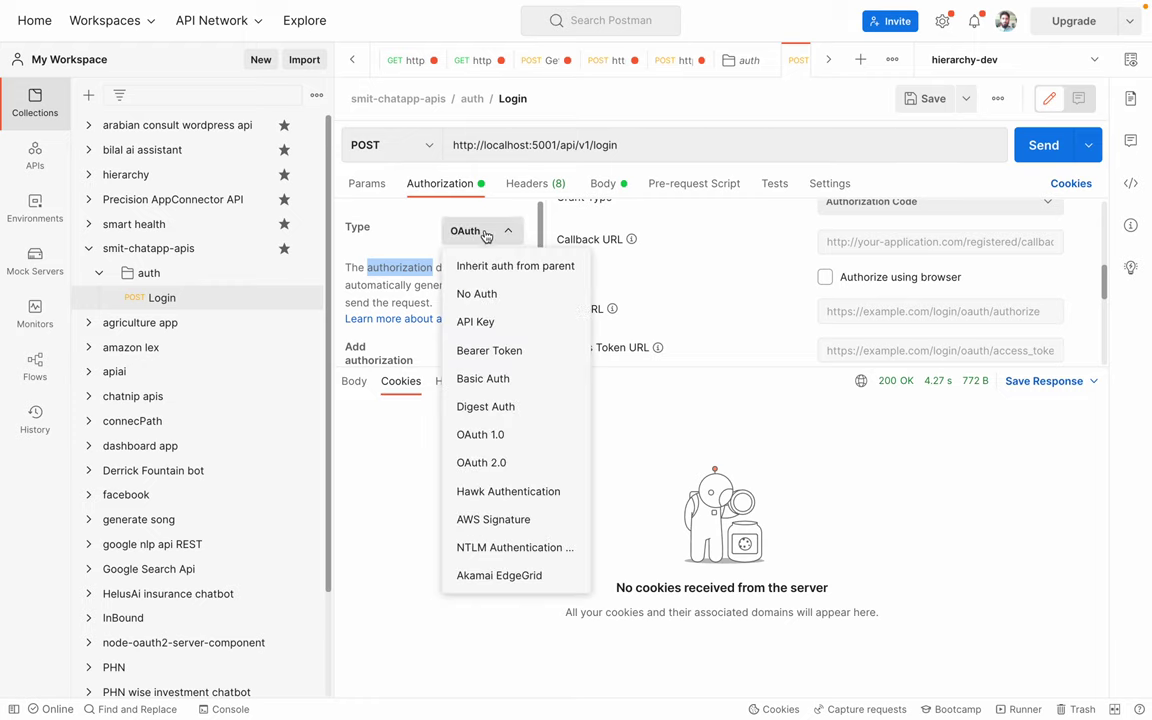
{"action": "left_click", "coordinate": [482, 292]}
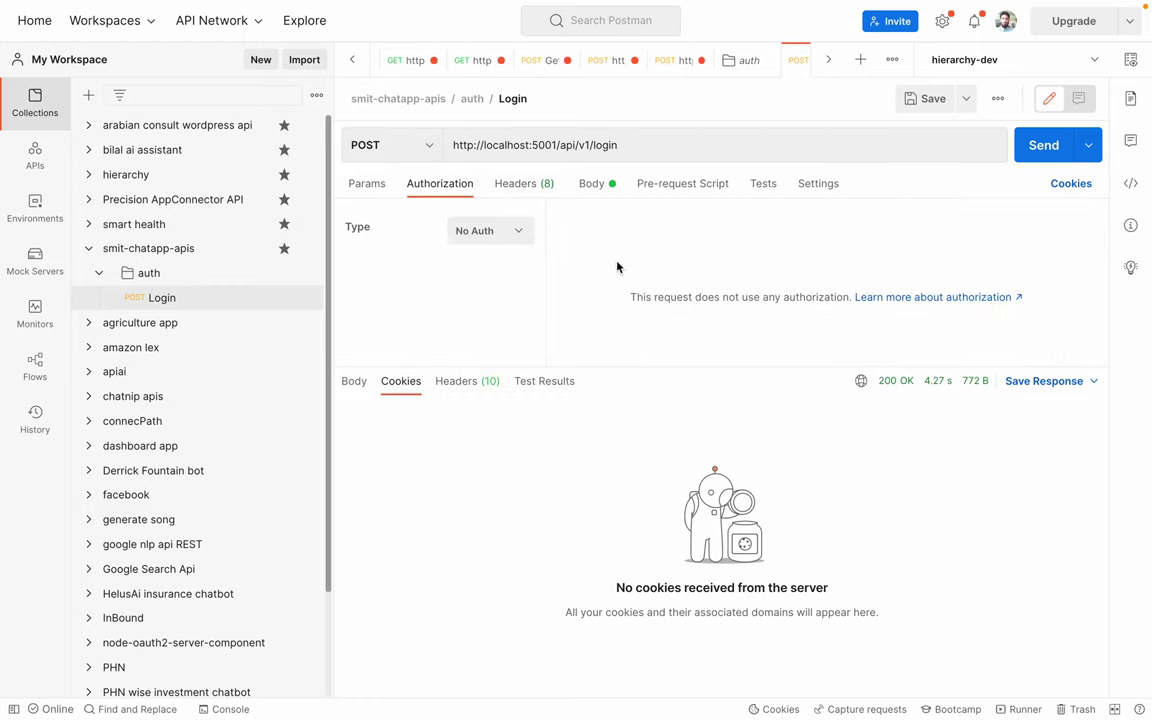
{"action": "key", "text": "ctrl+s"}
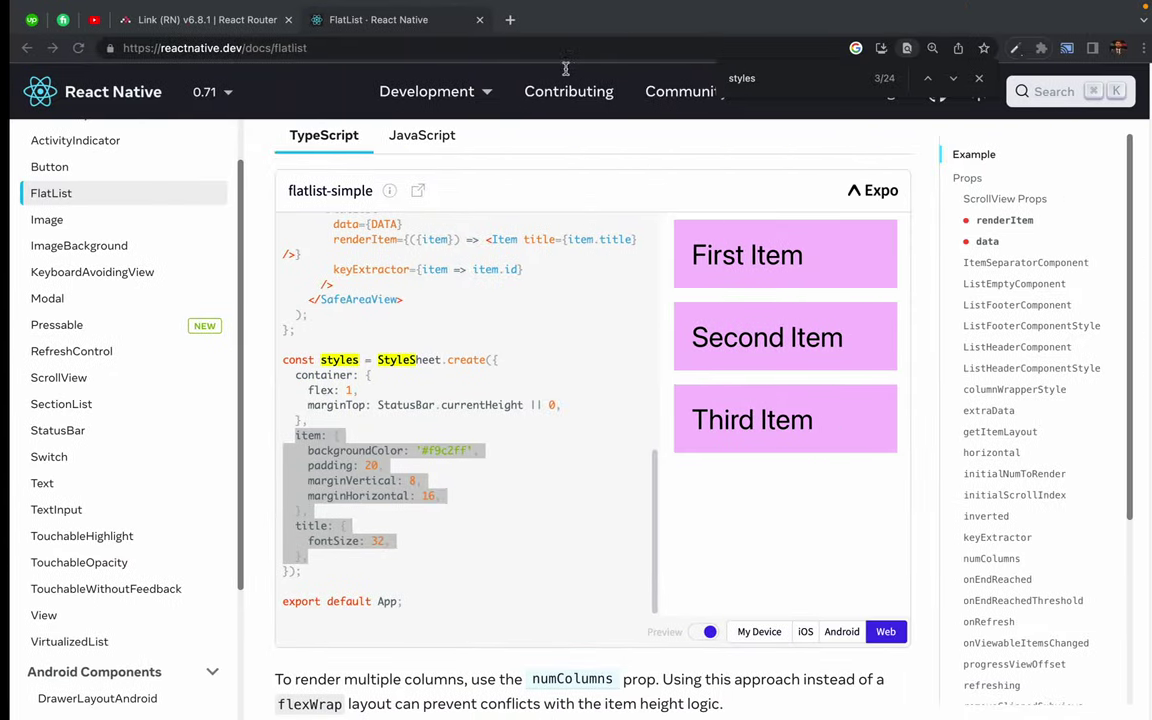
- Switch to Chrome and search Google in a new tab for "credentials true in postman"
{"action": "left_click", "coordinate": [520, 20]}
{"action": "type", "text": "cred"}
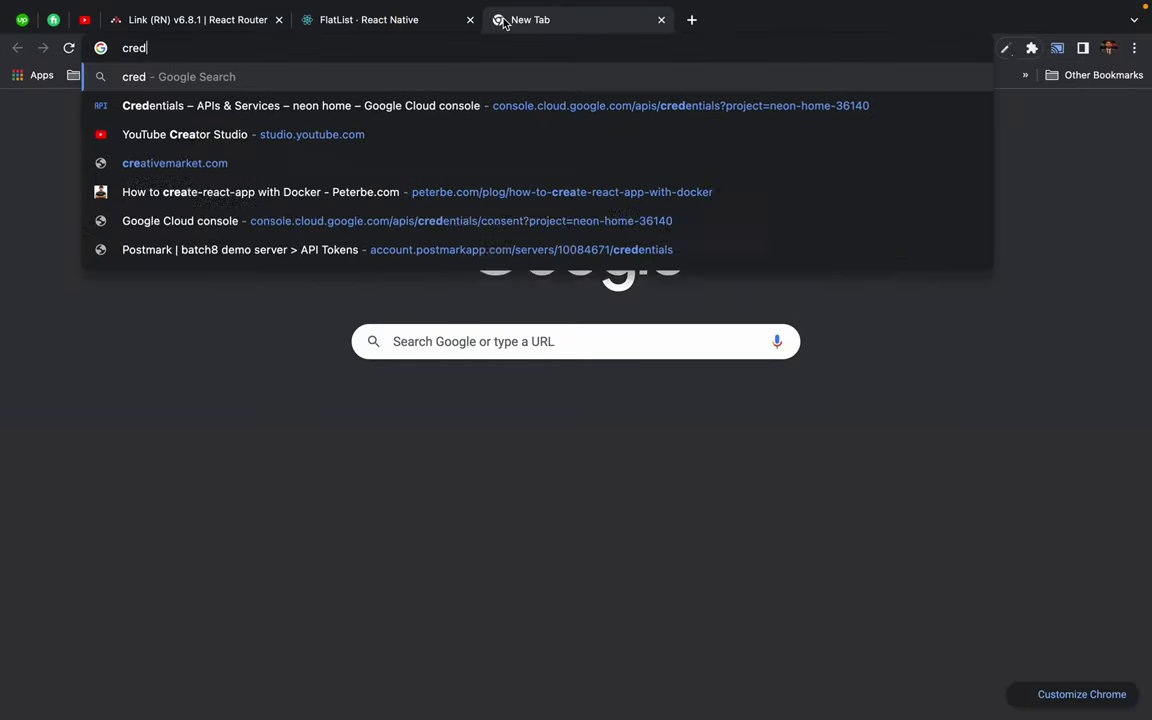
{"action": "type", "text": "entials tyr"}
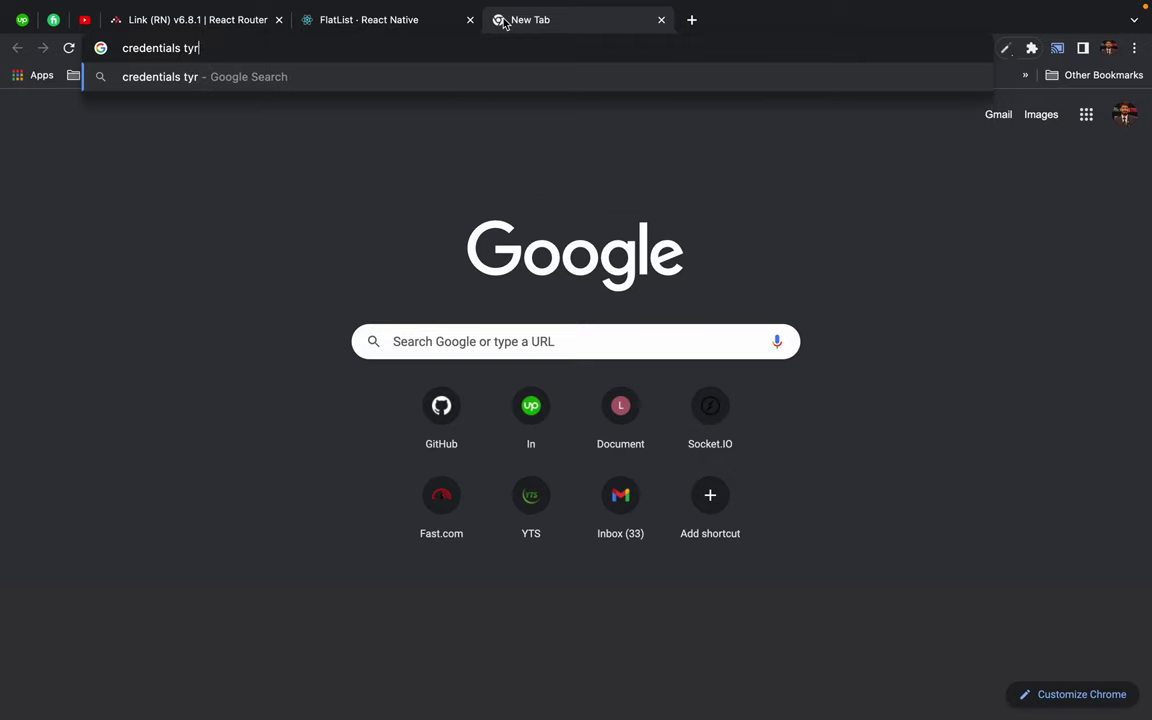
{"action": "key", "text": "BackSpace"}
{"action": "key", "text": "BackSpace"}
{"action": "type", "text": "e in postman"}
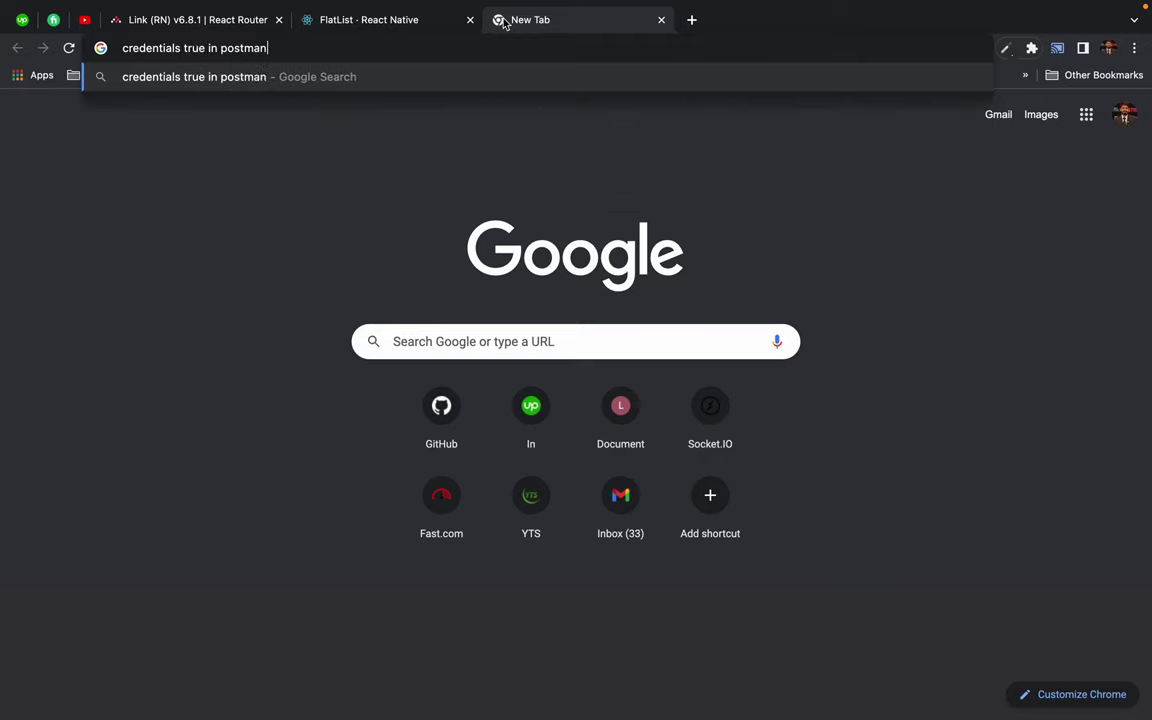
{"action": "key", "text": "Return"}
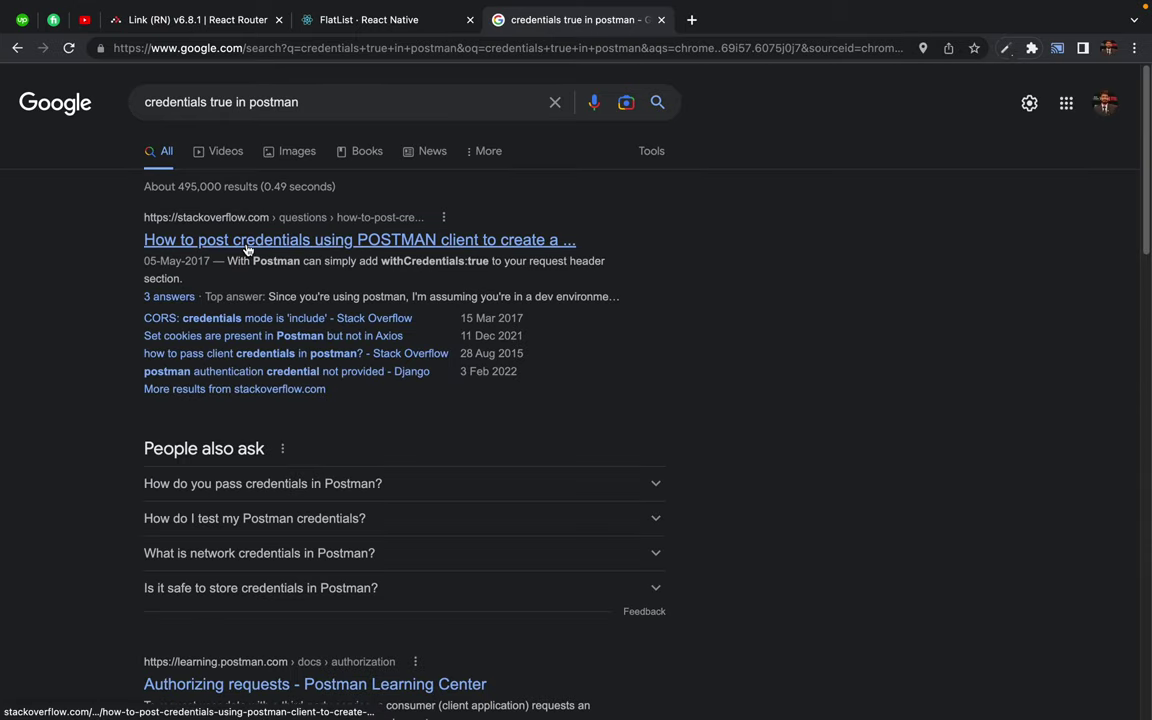
- Open the Stack Overflow question on posting credentials with the POSTMAN client and copy "withCredentials:true" from its newest answer
{"action": "left_click", "coordinate": [247, 241]}
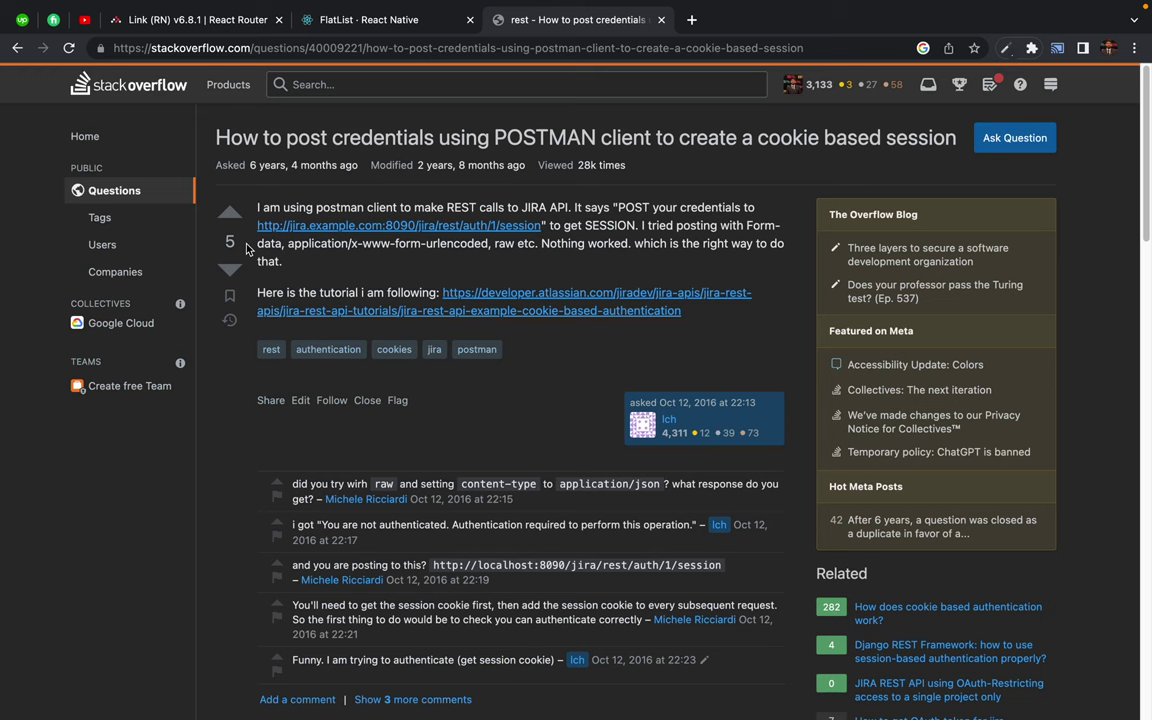
{"action": "scroll", "coordinate": [340, 512], "scroll_direction": "down", "scroll_amount": 10}
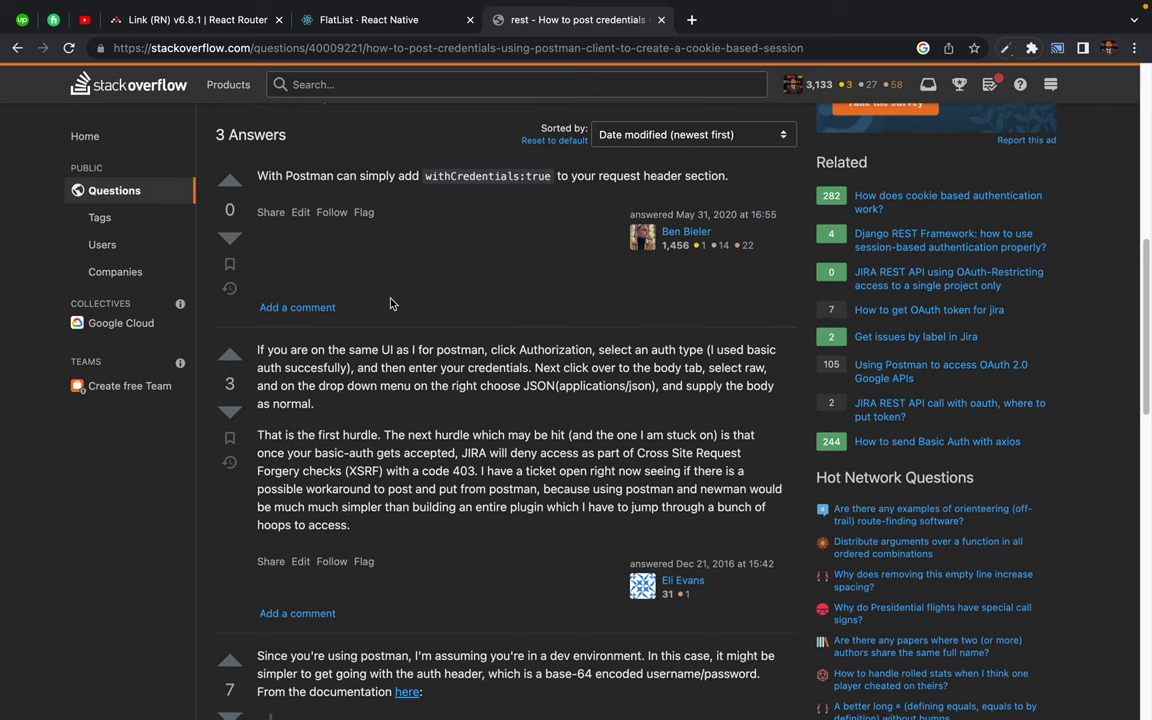
{"action": "scroll", "coordinate": [390, 304], "scroll_direction": "up", "scroll_amount": 3}
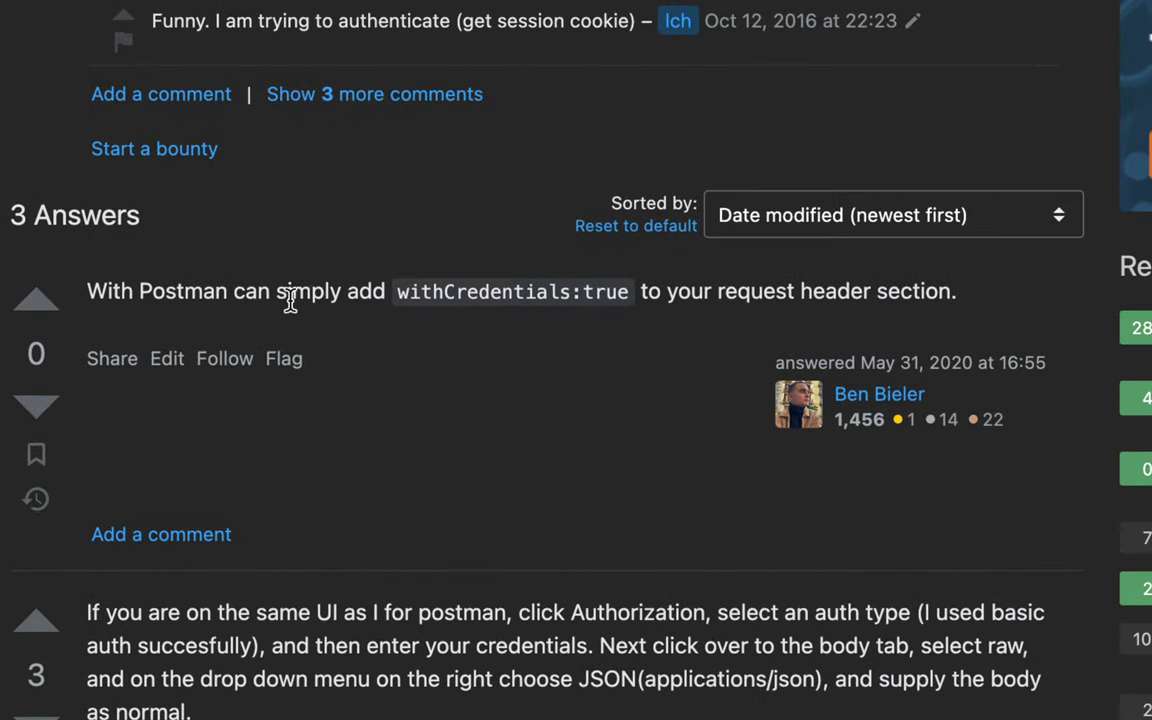
{"action": "double_click", "coordinate": [450, 291]}
{"action": "left_click_drag", "start_coordinate": [677, 291], "coordinate": [857, 291]}
{"action": "left_click", "coordinate": [857, 291]}
{"action": "double_click", "coordinate": [845, 291]}
{"action": "double_click", "coordinate": [448, 291]}
{"action": "key", "text": "ctrl+c"}
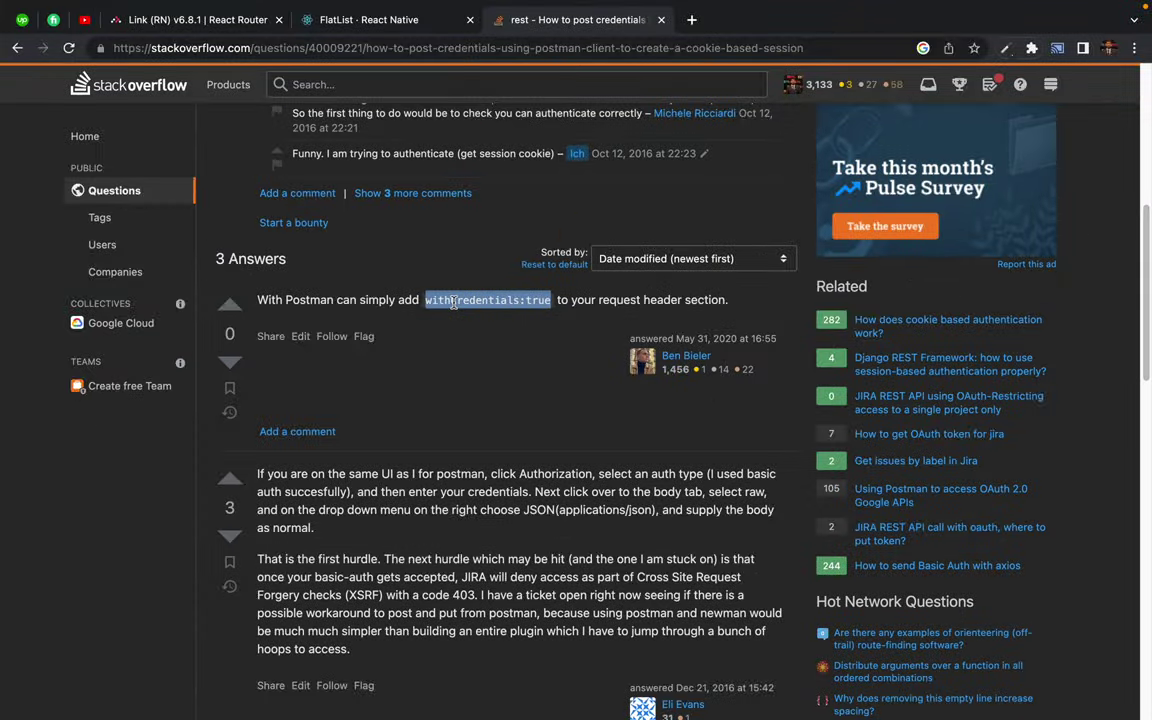
- Switch to Postman and add a withCredentials header key to the Login request
{"action": "key", "text": "ctrl+Left"}
{"action": "key", "text": "ctrl+Left"}
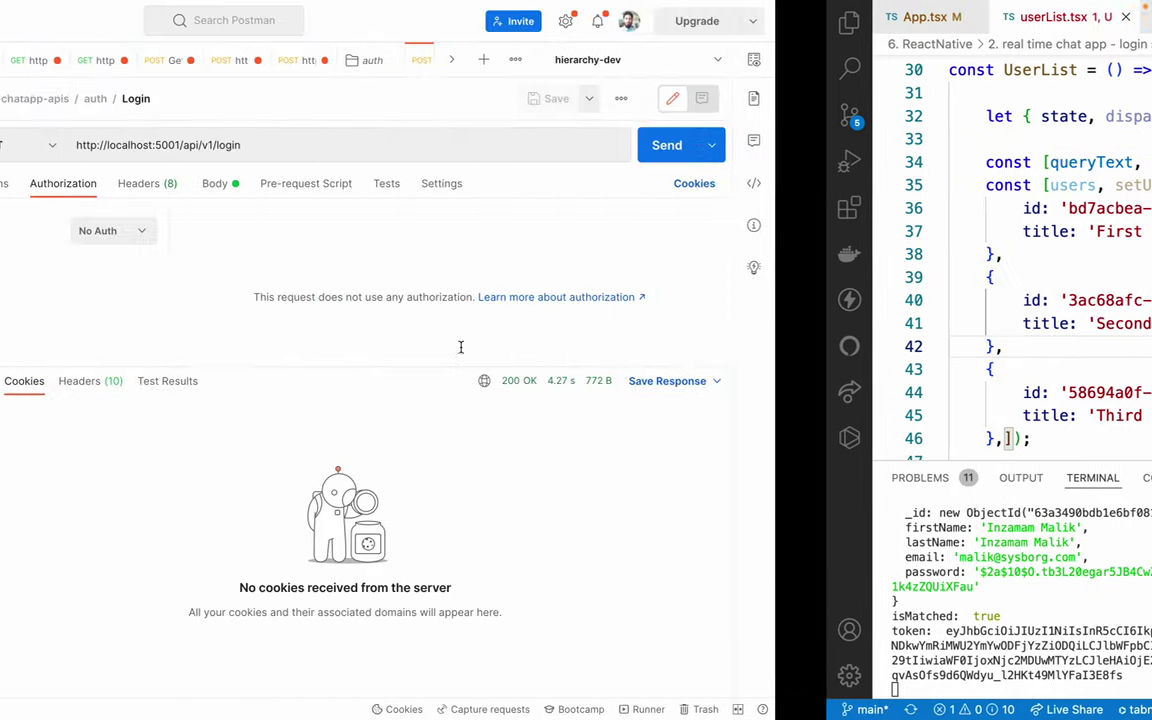
{"action": "left_click", "coordinate": [514, 184]}
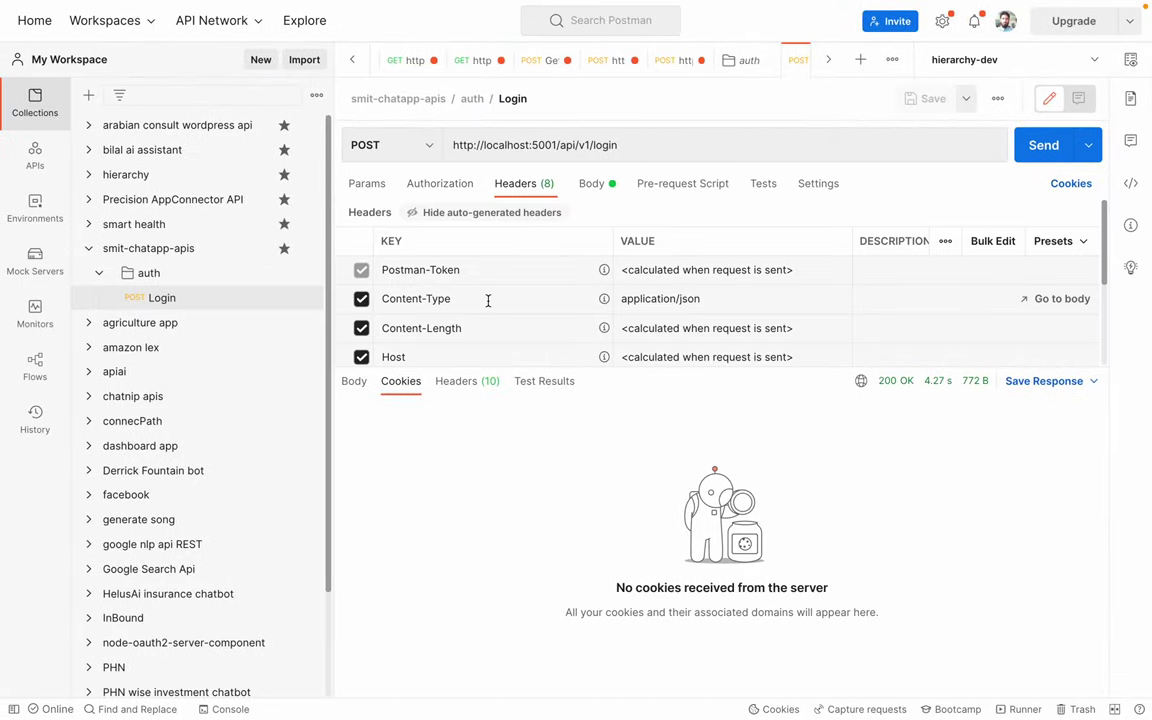
{"action": "scroll", "coordinate": [488, 299], "scroll_direction": "down", "scroll_amount": 2}
{"action": "scroll", "coordinate": [488, 300], "scroll_direction": "down", "scroll_amount": 1}
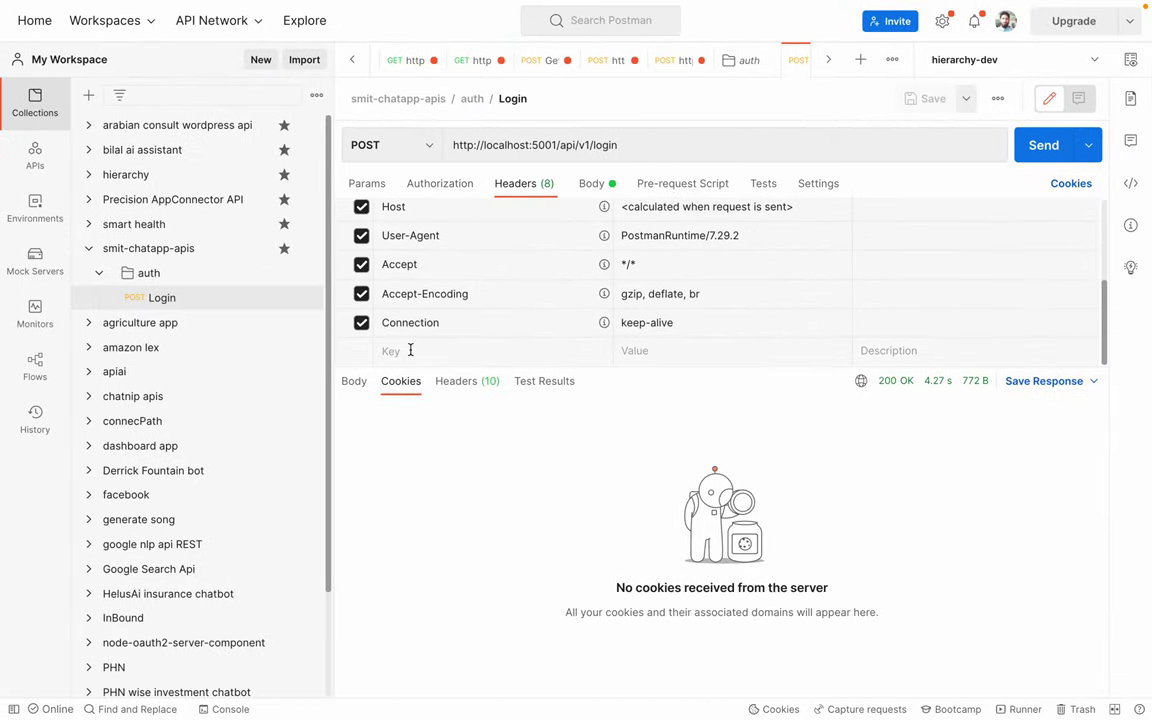
{"action": "left_click", "coordinate": [404, 351]}
{"action": "type", "text": "w"}
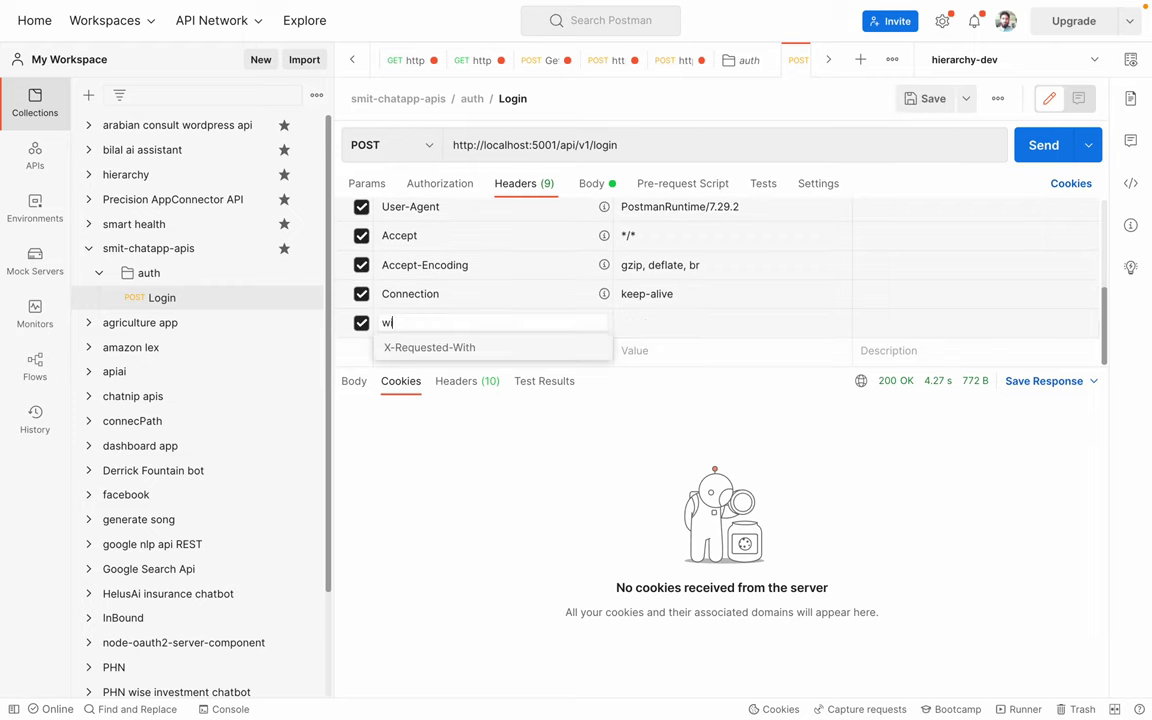
{"action": "key", "text": "BackSpace"}
{"action": "key", "text": "BackSpace"}
{"action": "key", "text": "BackSpace"}
{"action": "key", "text": "BackSpace"}
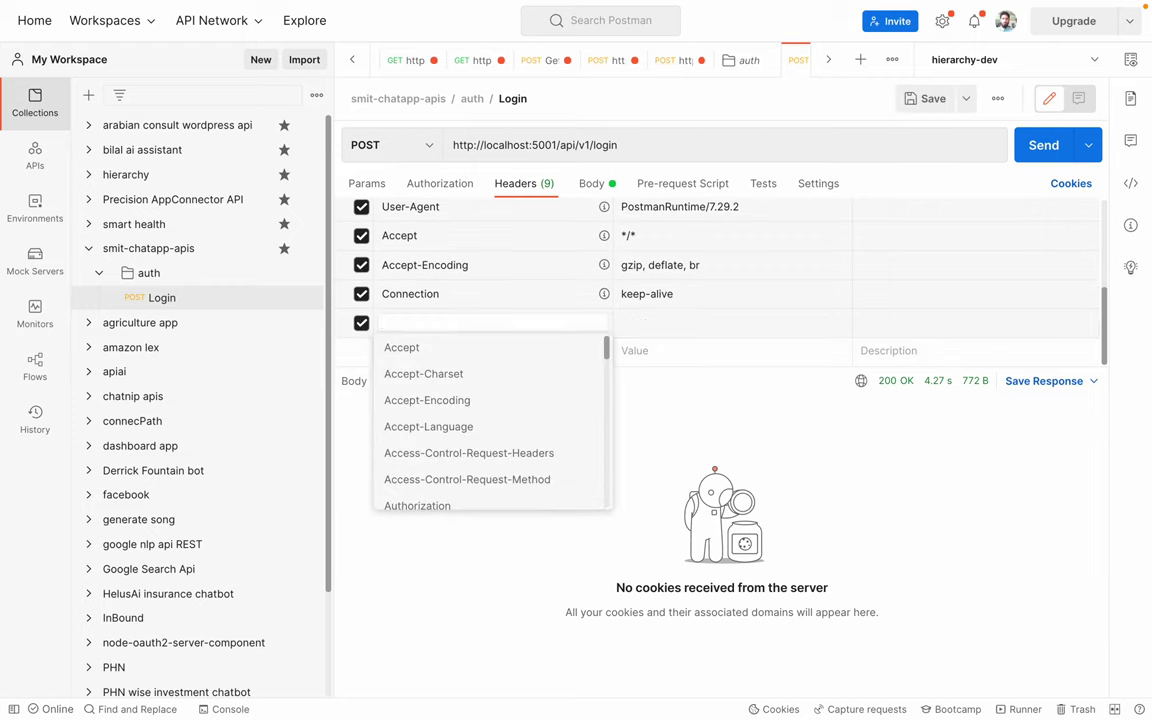
{"action": "key", "text": "ctrl+v"}
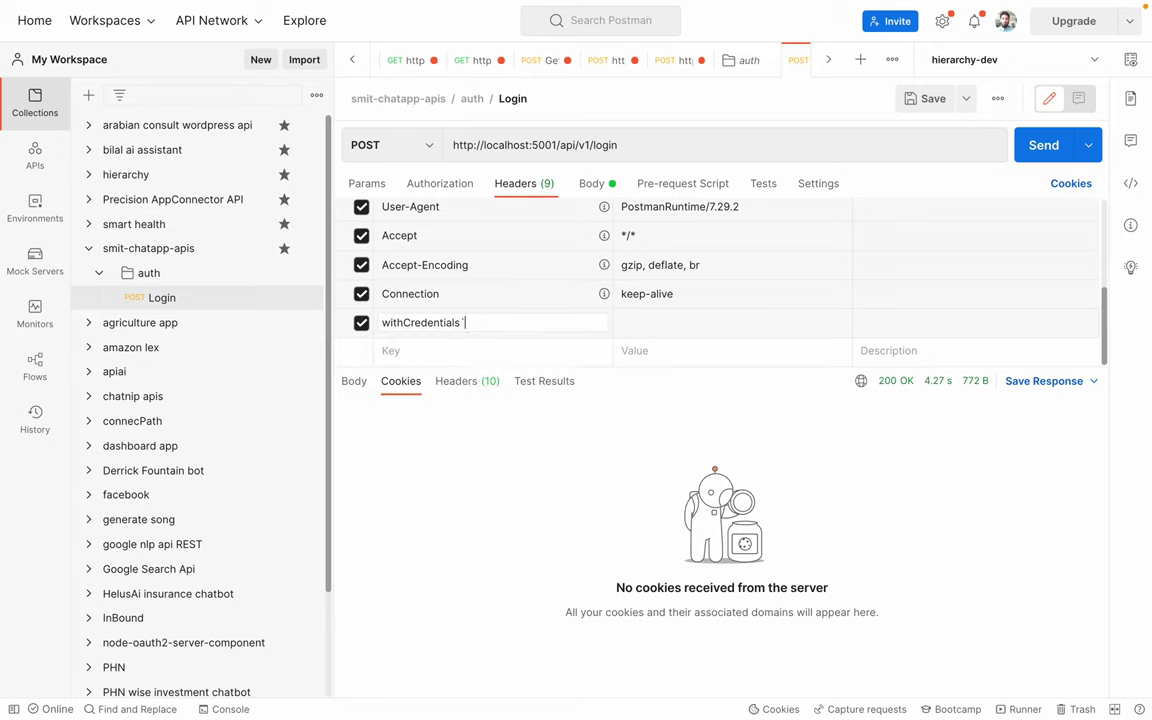
- Set the withCredentials header's value to true and save the Login request
{"action": "left_click", "coordinate": [638, 328]}
{"action": "type", "text": "t"}
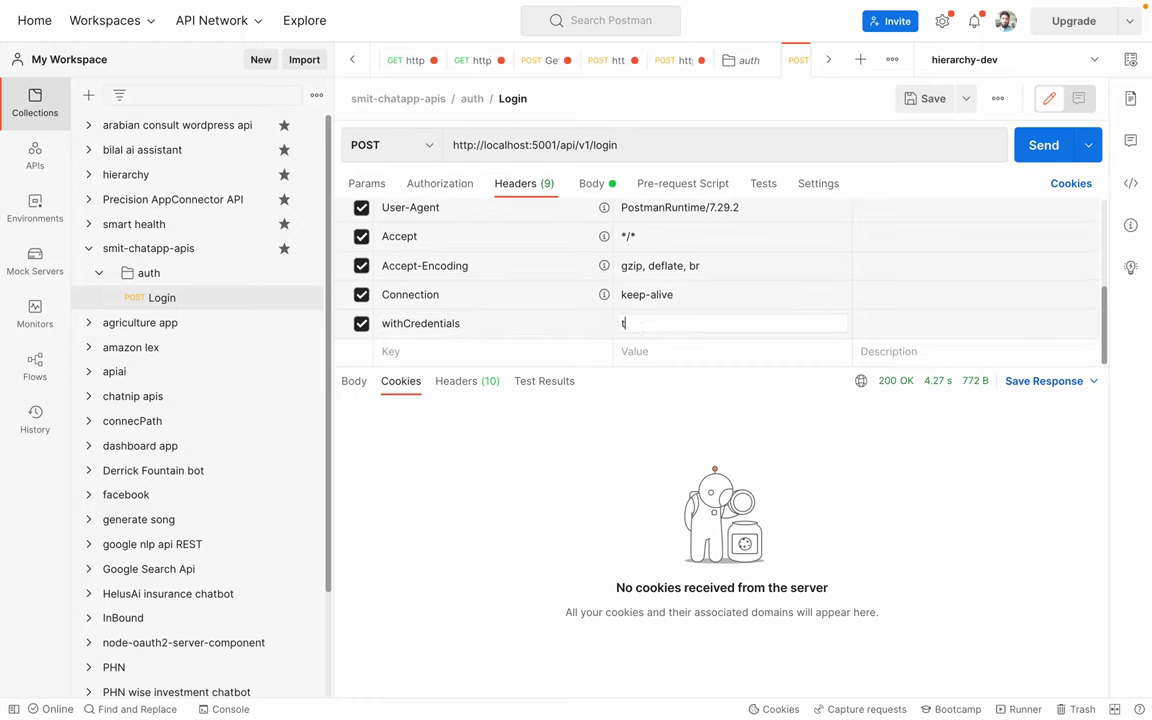
{"action": "type", "text": "rue"}
{"action": "key", "text": "ctrl+s"}
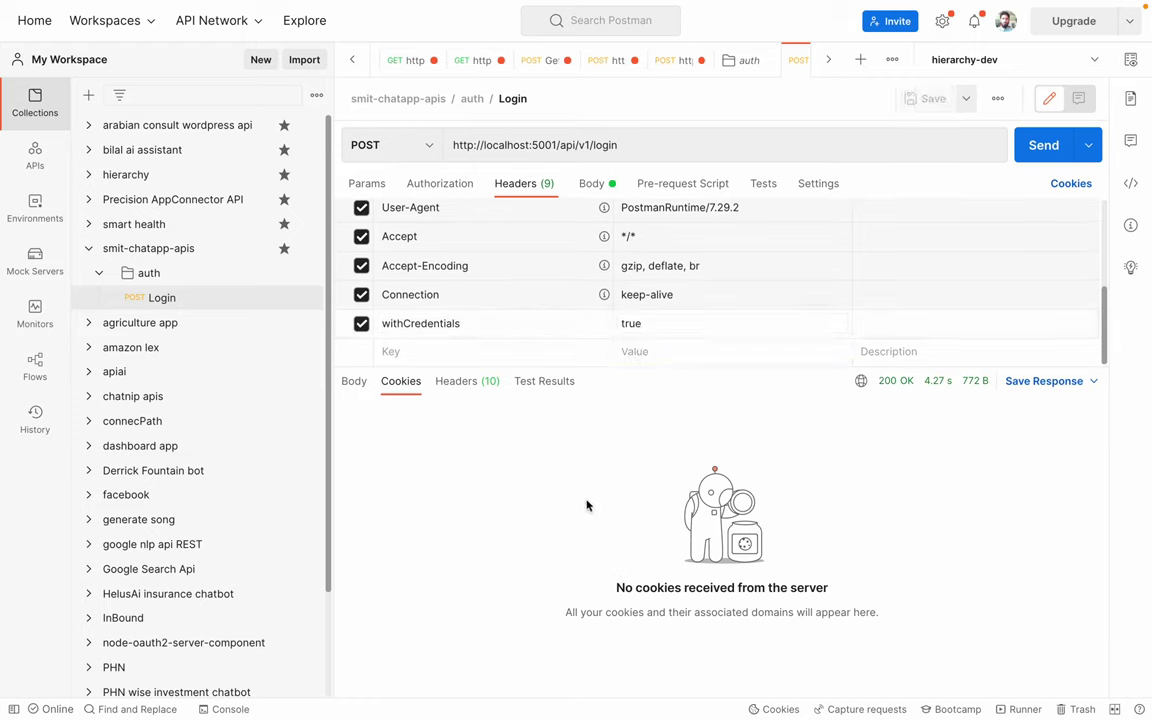
- Send the Login request and check the cookies of its response
{"action": "left_click", "coordinate": [1044, 147]}
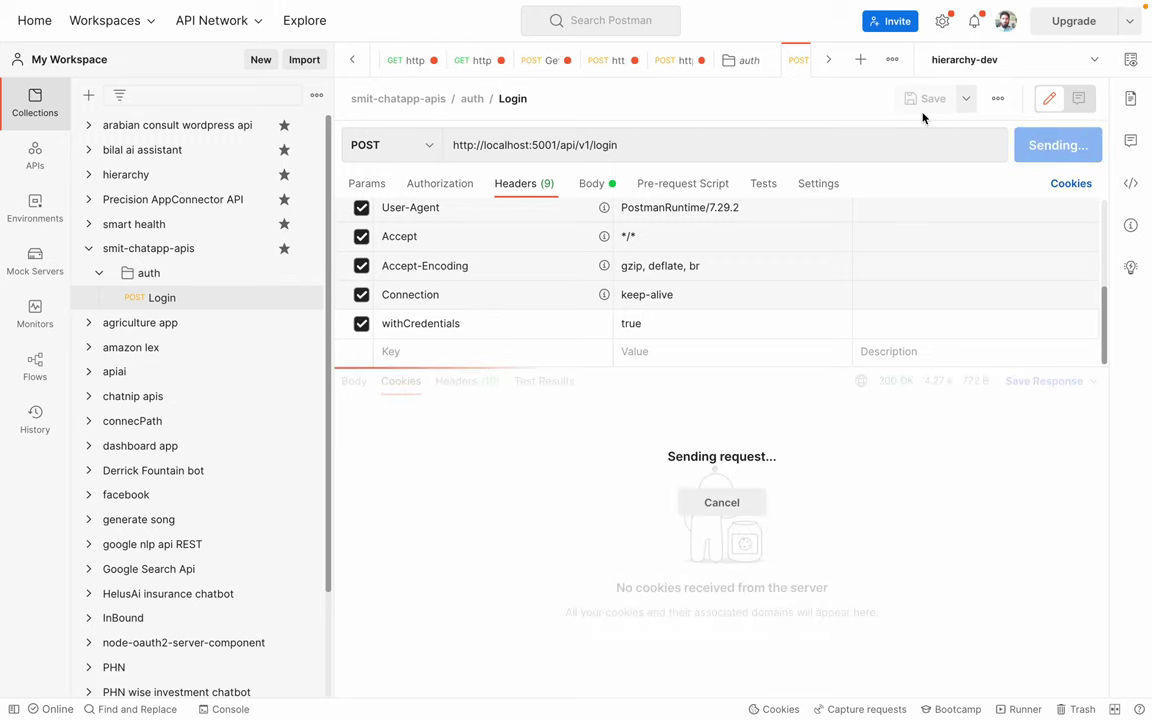
{"action": "left_click", "coordinate": [452, 382]}
{"action": "left_click", "coordinate": [410, 386]}
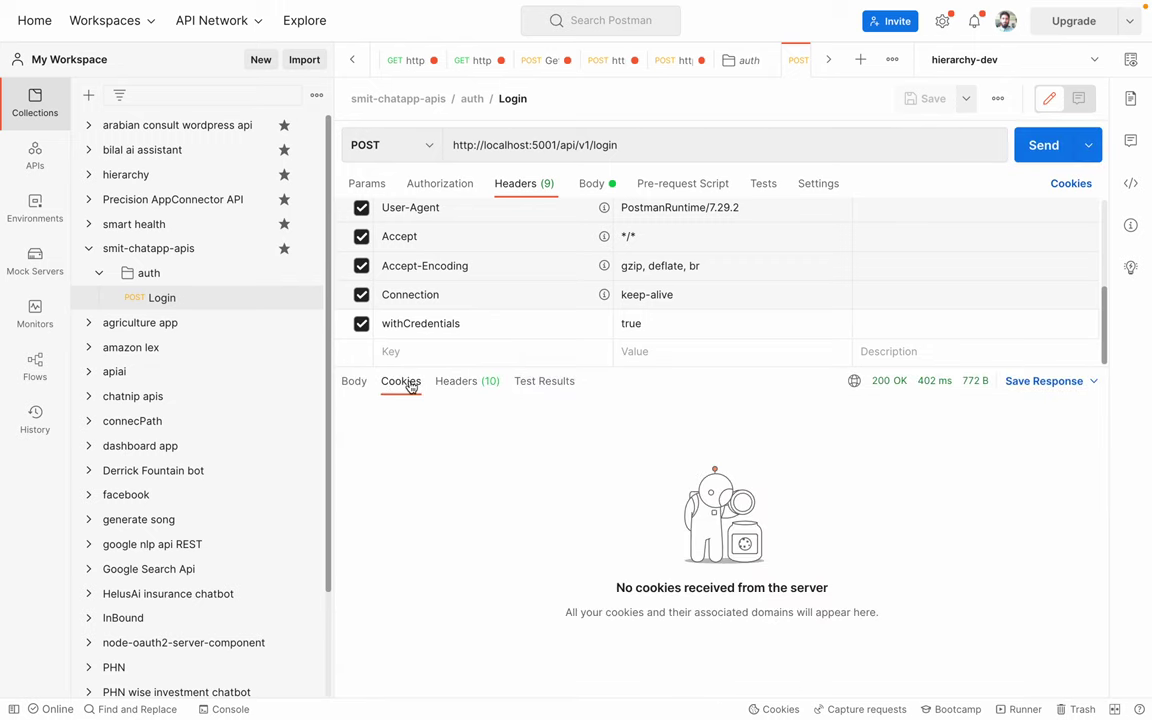
- Examine the Login response's headers and expand the full value of Set-Cookie
{"action": "left_click", "coordinate": [468, 382]}
{"action": "scroll", "coordinate": [487, 572], "scroll_direction": "down", "scroll_amount": 1}
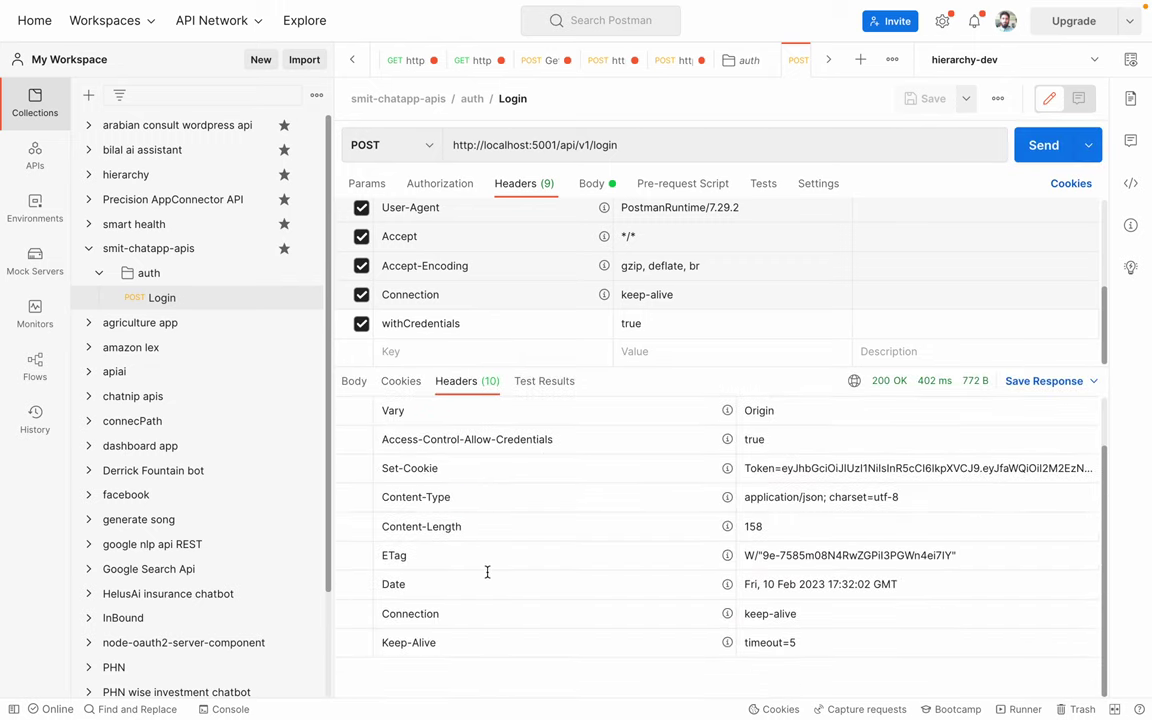
{"action": "scroll", "coordinate": [487, 572], "scroll_direction": "up", "scroll_amount": 1}
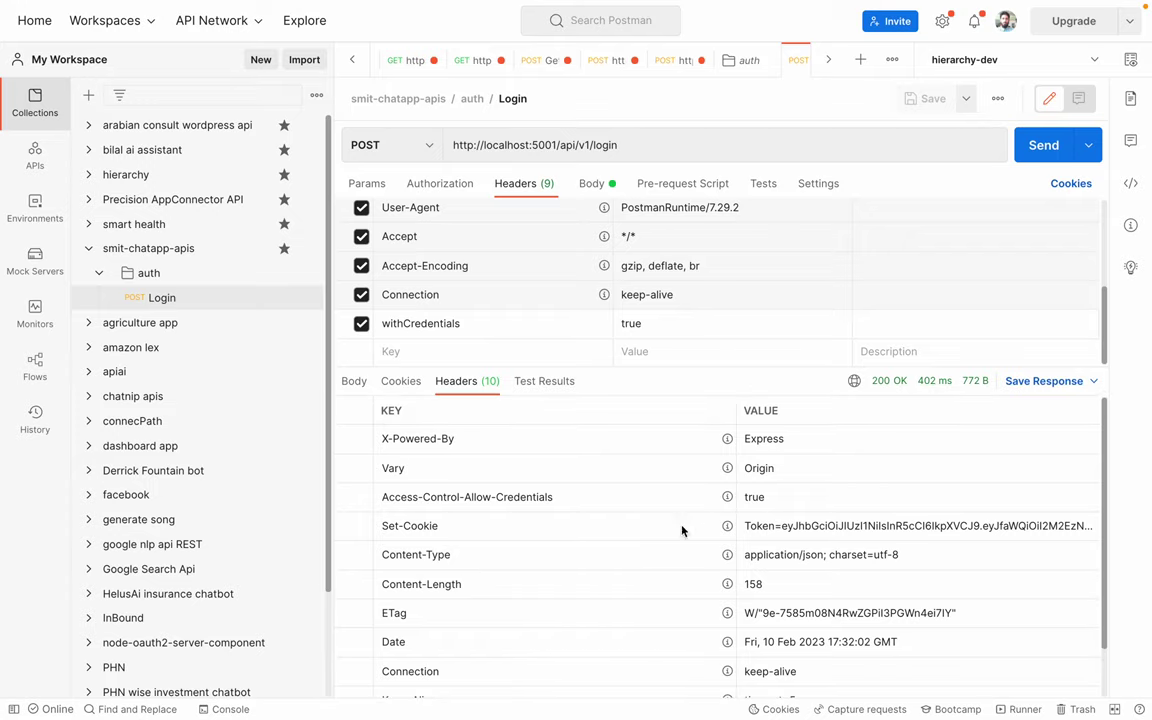
{"action": "left_click", "coordinate": [452, 526]}
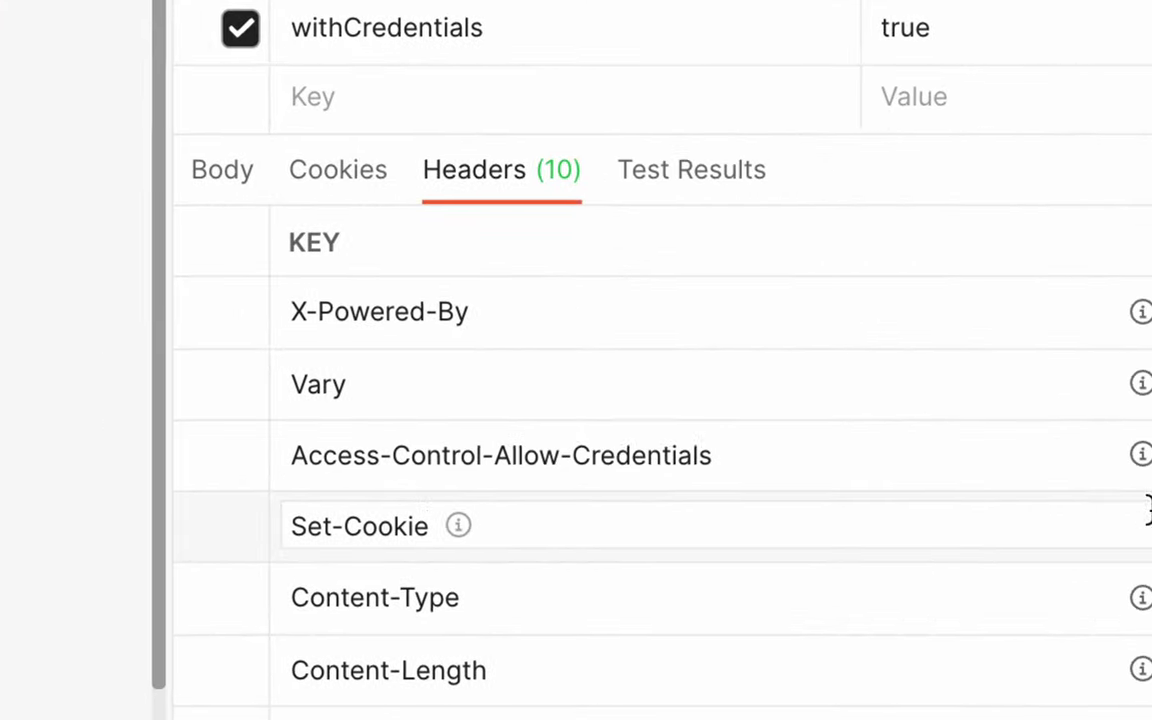
{"action": "left_click", "coordinate": [990, 527]}
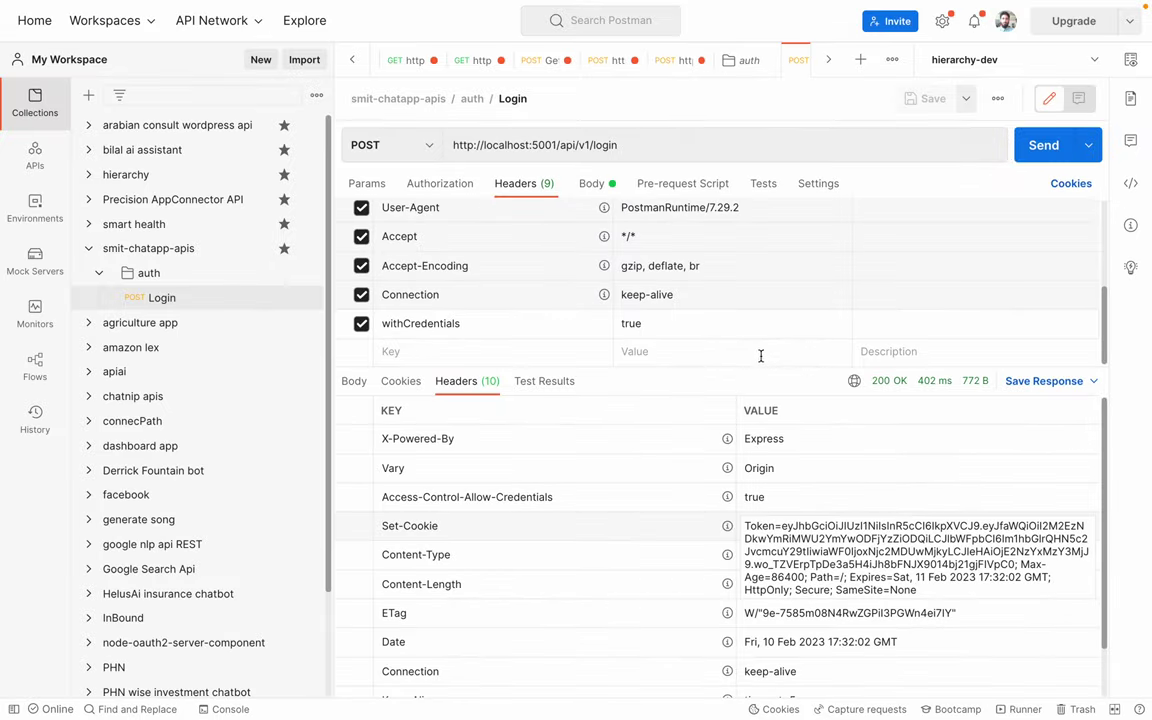
{"action": "left_click", "coordinate": [931, 247]}
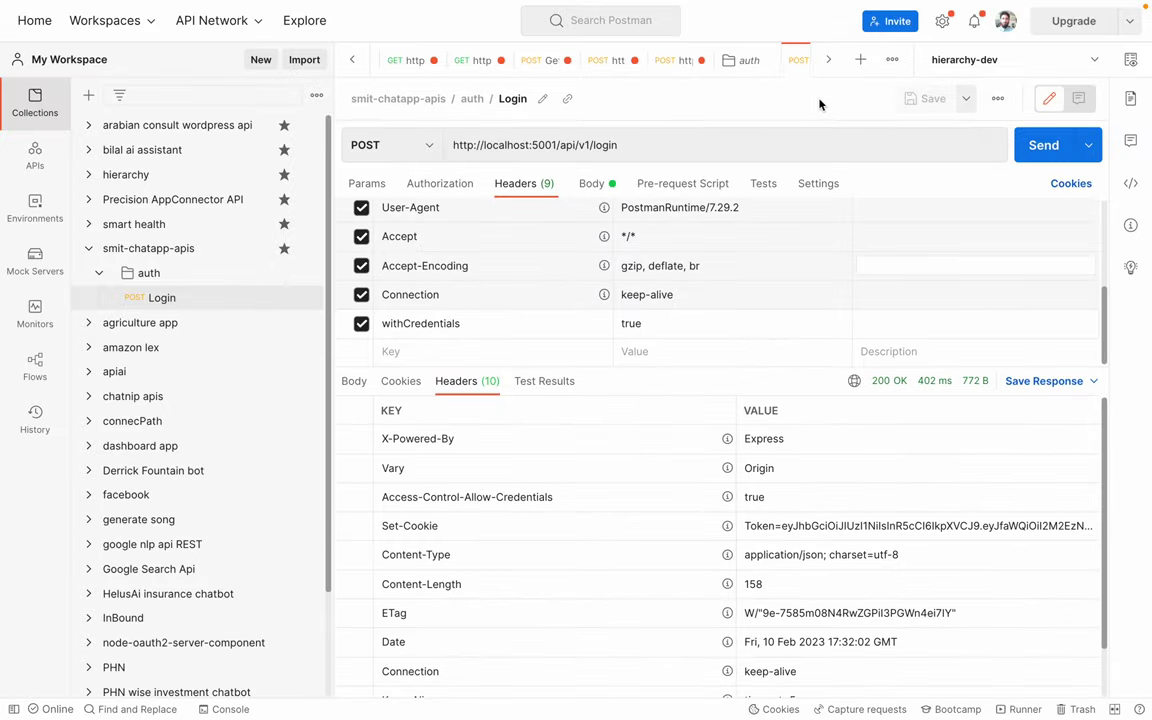
- Review the response body and the Login request's parameters, authorization, pre-request script, tests, settings and headers
{"action": "left_click", "coordinate": [400, 383]}
{"action": "left_click", "coordinate": [353, 383]}
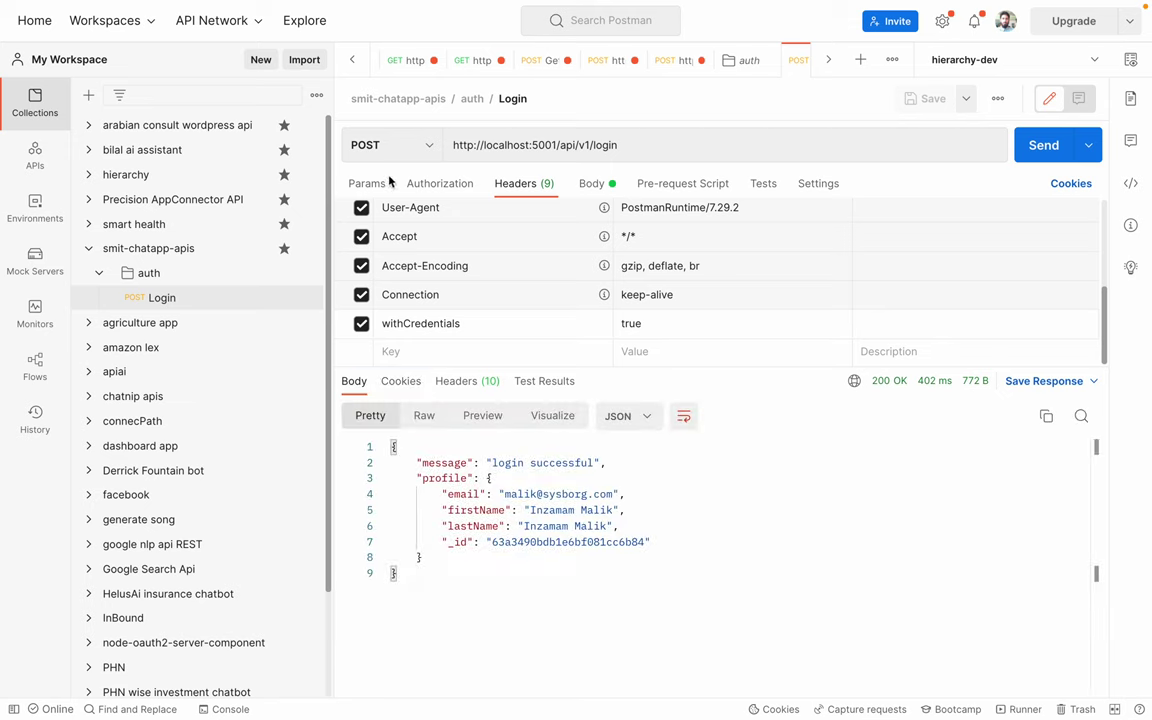
{"action": "left_click", "coordinate": [358, 181]}
{"action": "left_click", "coordinate": [433, 188]}
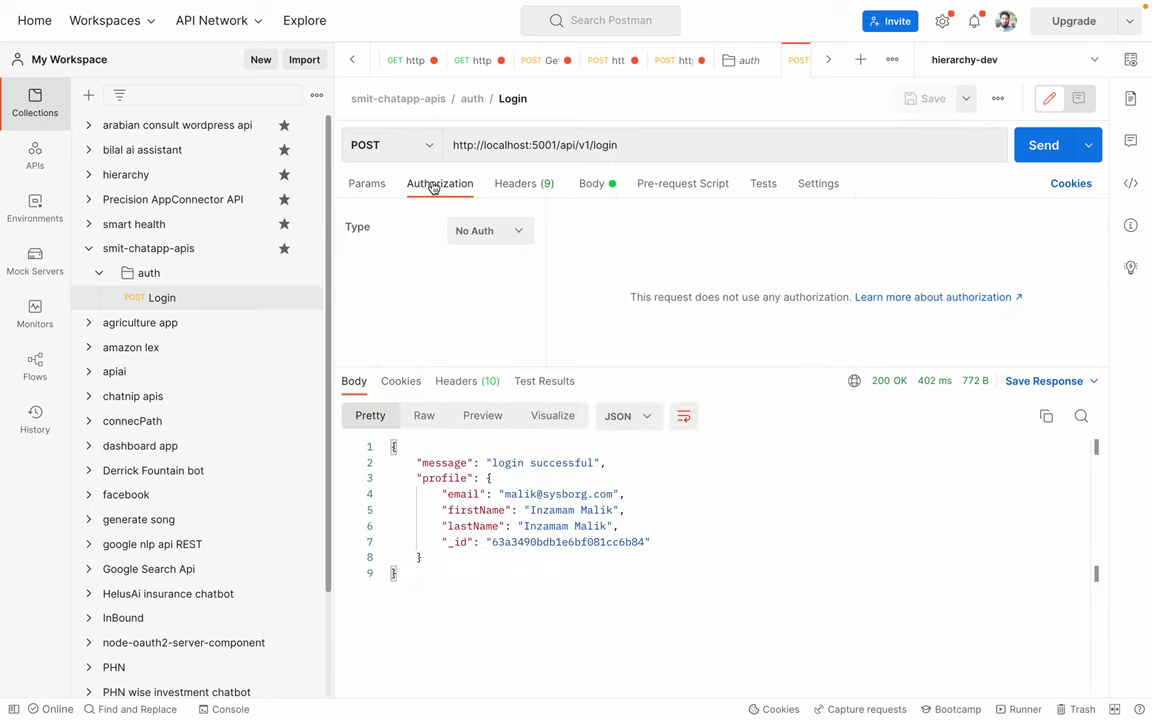
{"action": "left_click", "coordinate": [520, 190]}
{"action": "left_click", "coordinate": [680, 186]}
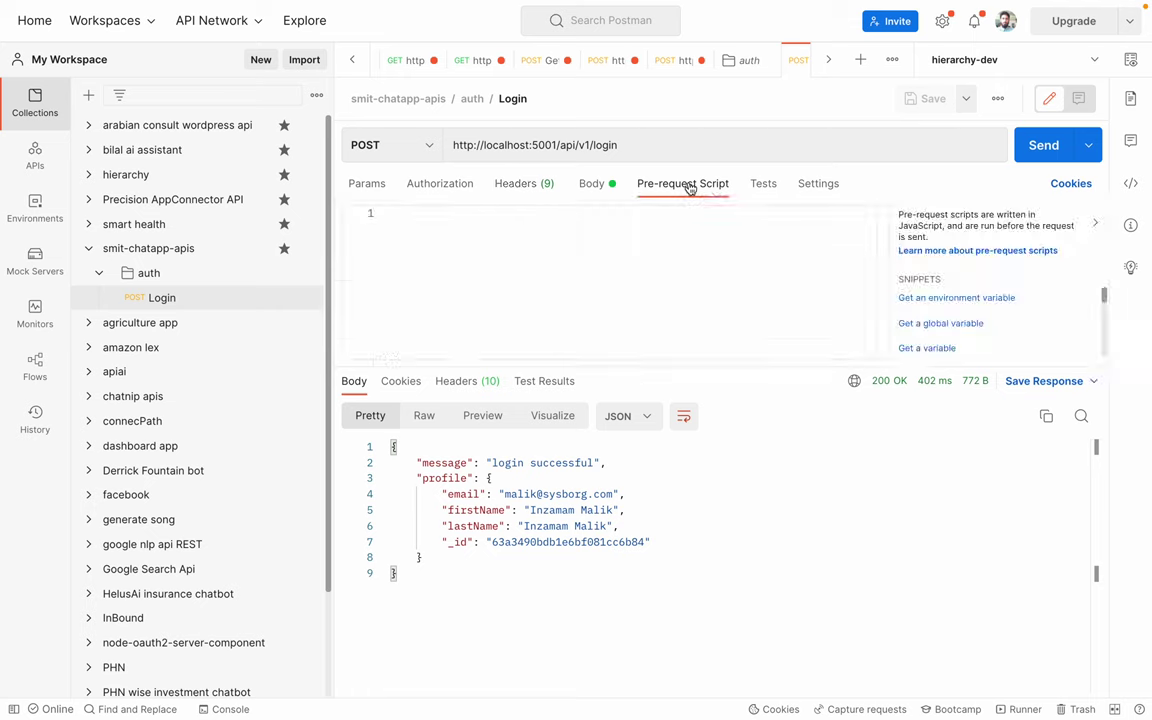
{"action": "left_click", "coordinate": [765, 190]}
{"action": "left_click", "coordinate": [822, 185]}
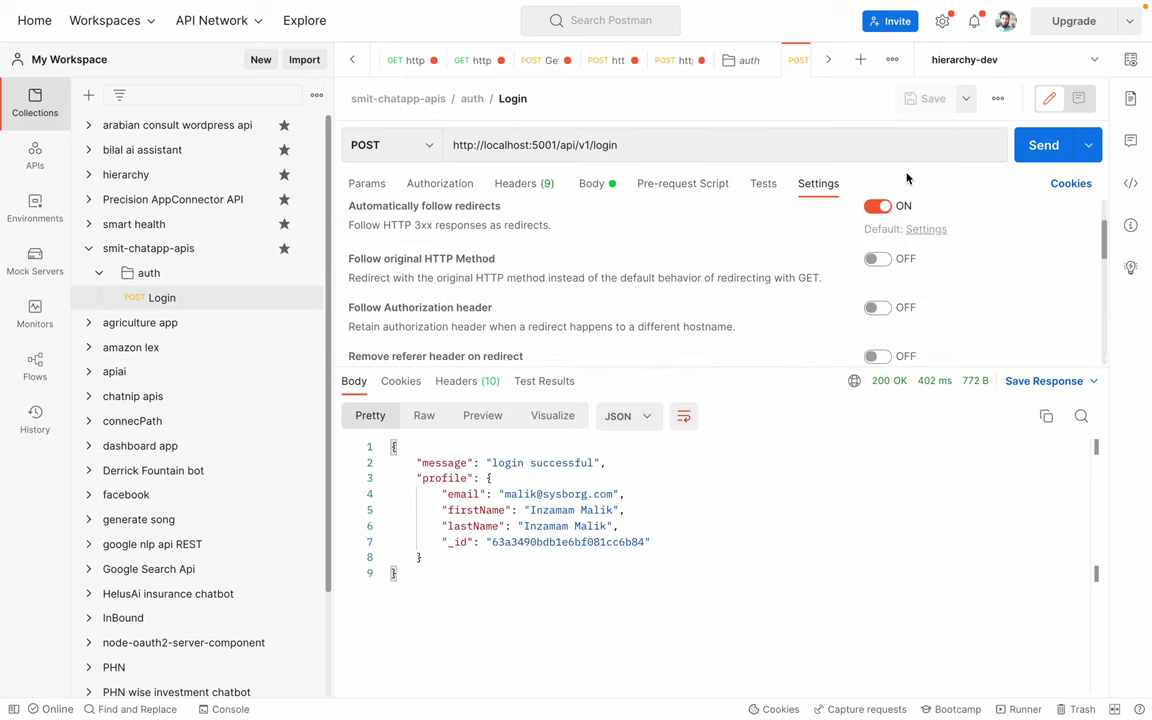
{"action": "scroll", "coordinate": [612, 251], "scroll_direction": "up", "scroll_amount": 2}
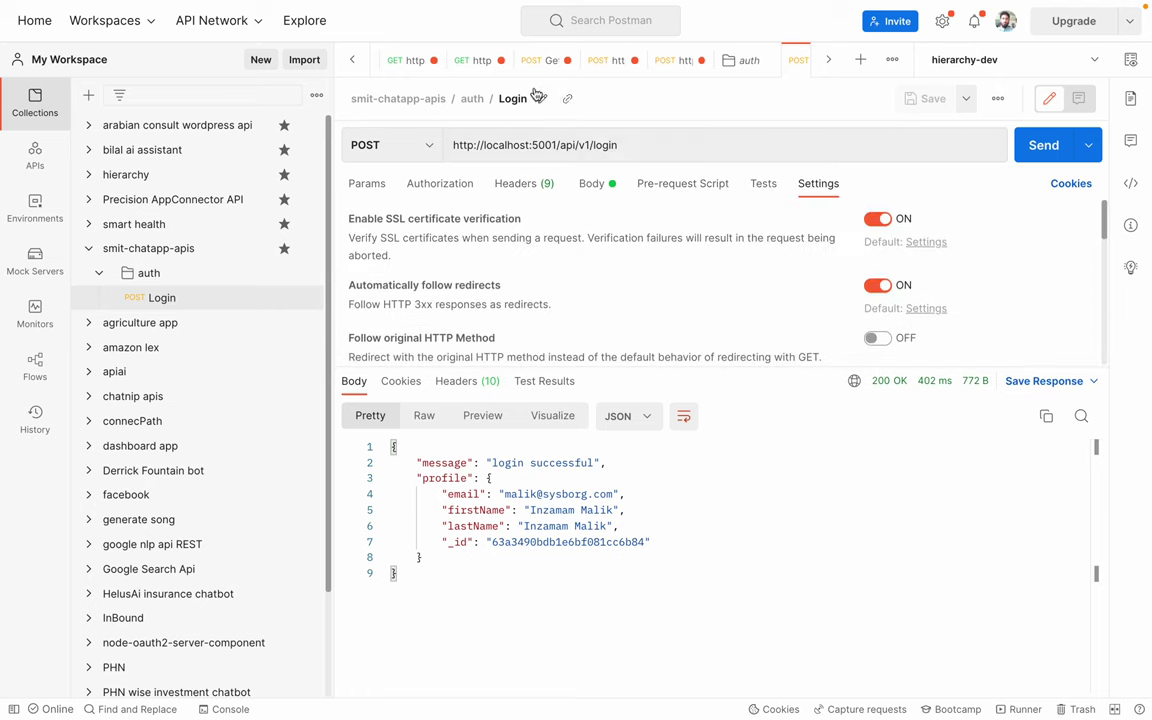
{"action": "left_click", "coordinate": [528, 186]}
{"action": "scroll", "coordinate": [524, 256], "scroll_direction": "up", "scroll_amount": 3}
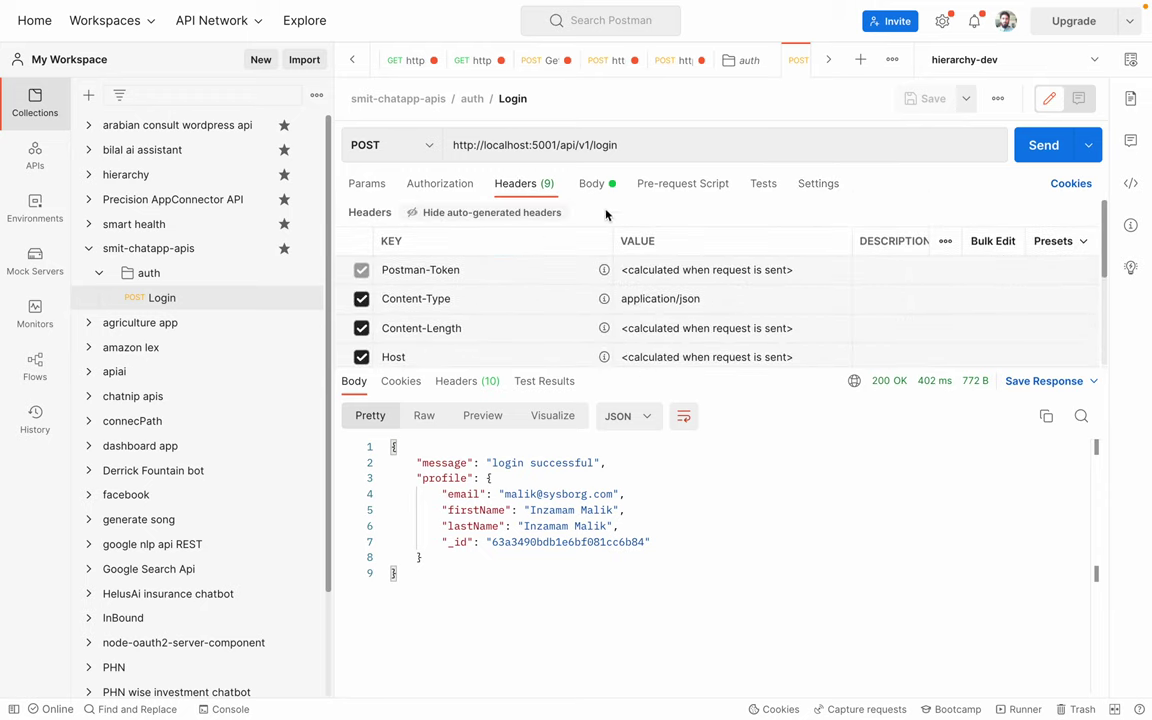
{"action": "left_click", "coordinate": [764, 526]}
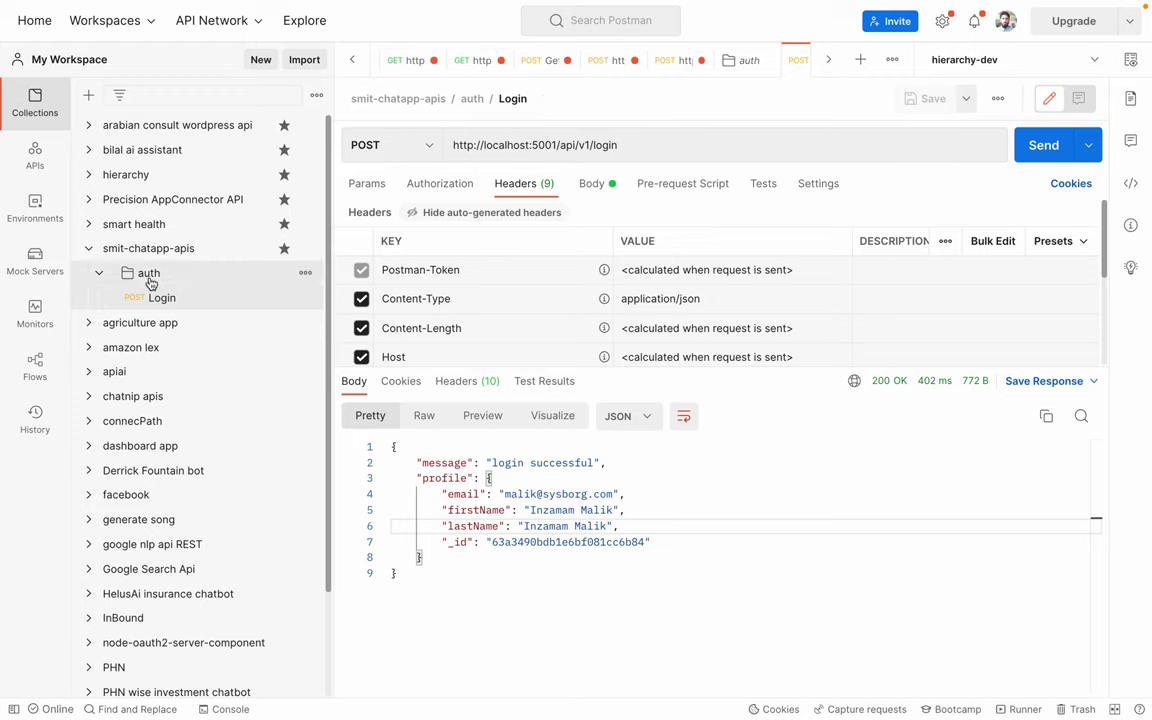
- Collapse the auth folder and add a new request directly under the smit-chatapp-apis collection
{"action": "left_click", "coordinate": [101, 273]}
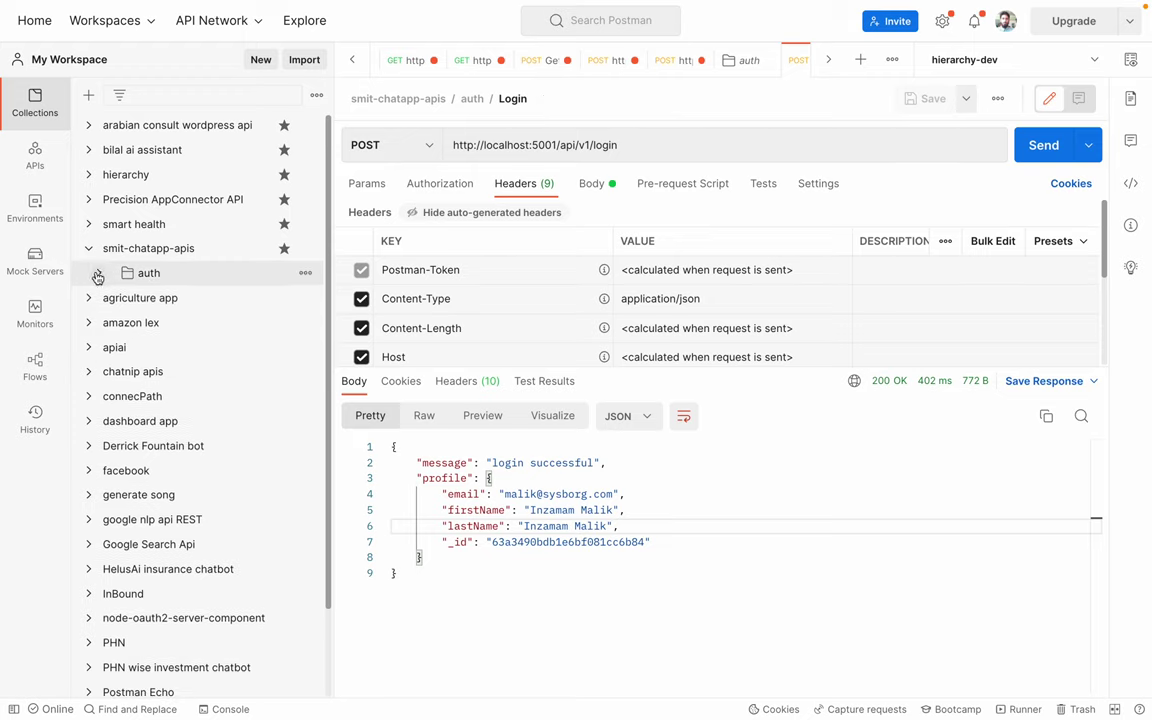
{"action": "left_click", "coordinate": [305, 248]}
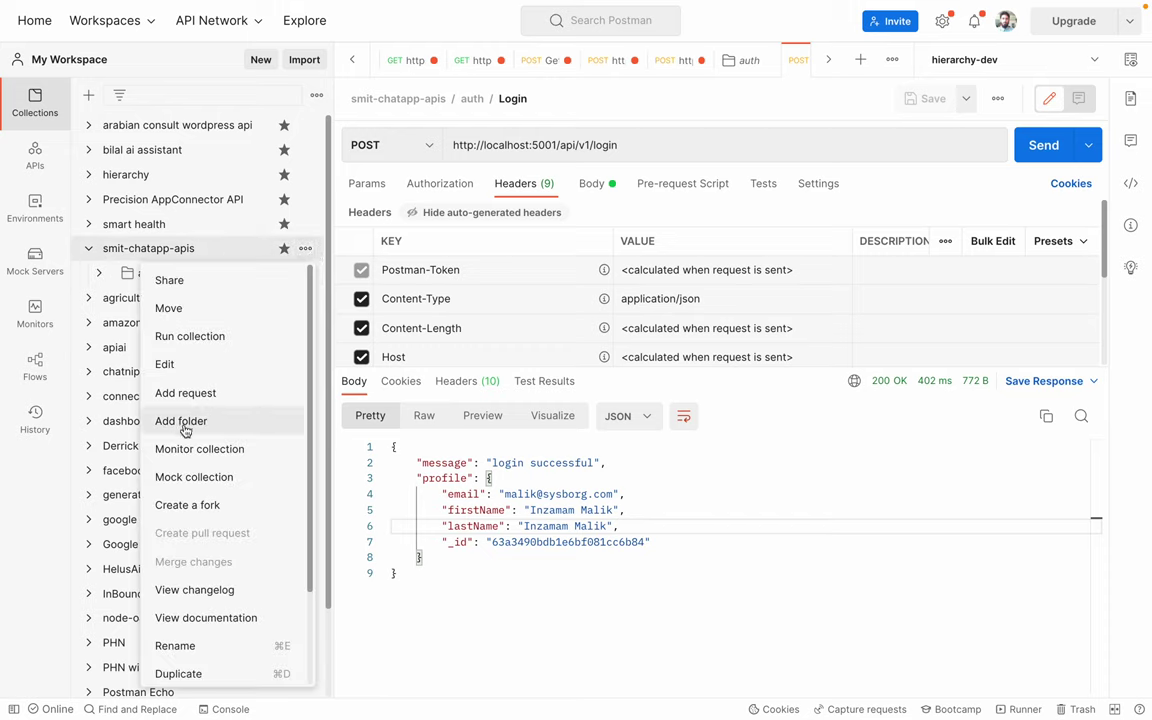
{"action": "scroll", "coordinate": [186, 540], "scroll_direction": "down", "scroll_amount": 3}
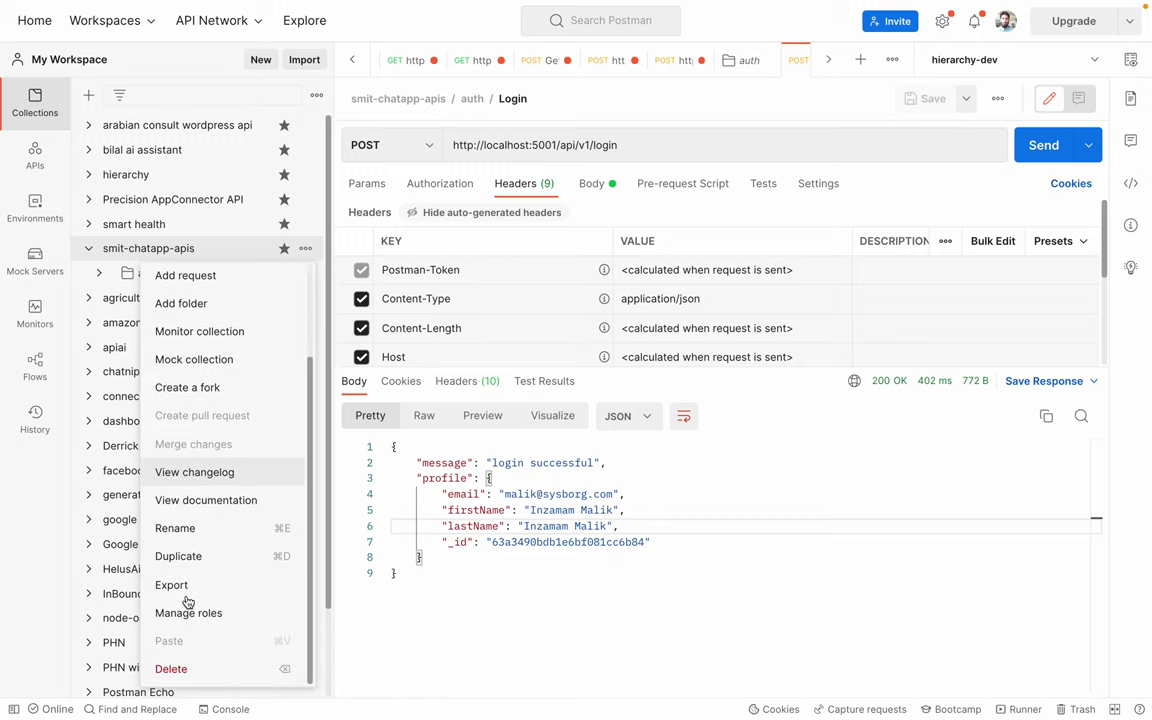
{"action": "left_click", "coordinate": [121, 248]}
{"action": "left_click", "coordinate": [100, 273]}
{"action": "left_click", "coordinate": [99, 273]}
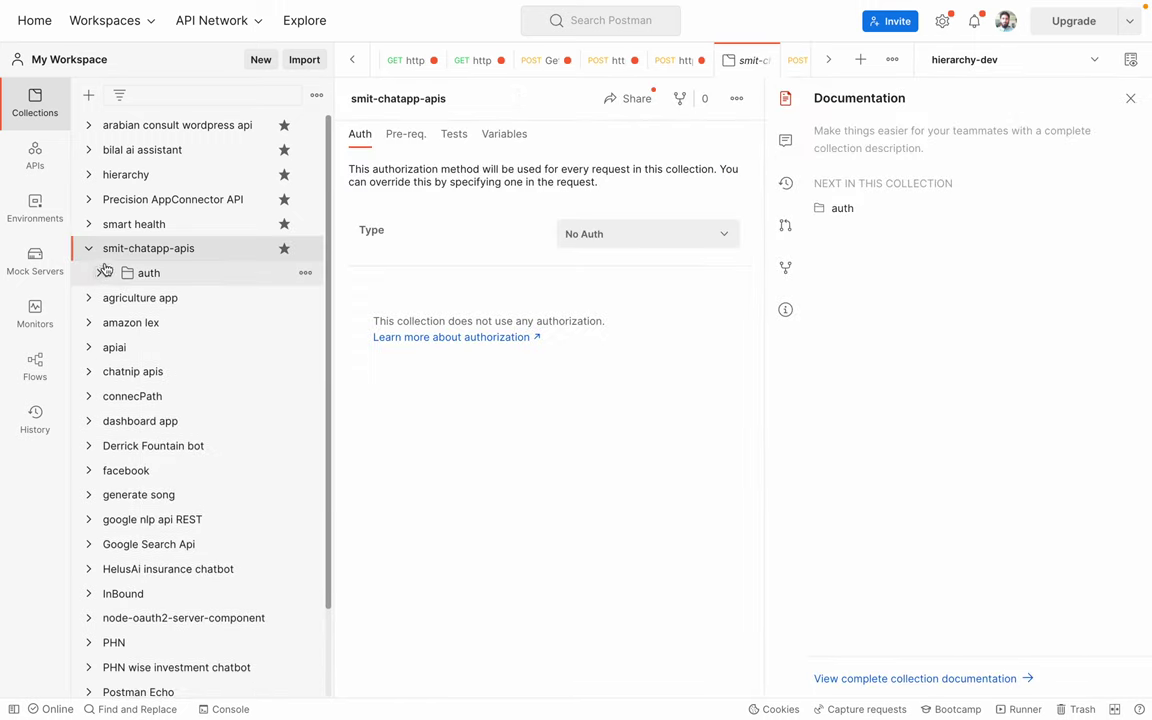
{"action": "left_click", "coordinate": [303, 248]}
{"action": "left_click", "coordinate": [213, 400]}
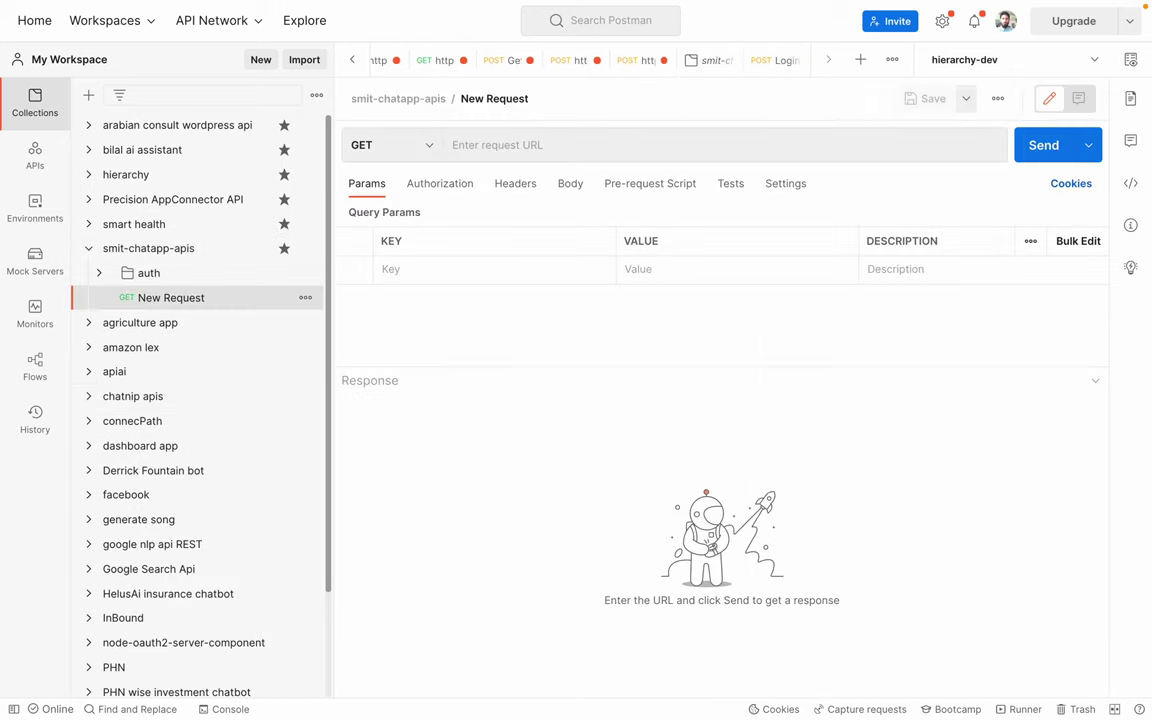
- Rename the new request as "Search User"
{"action": "left_click", "coordinate": [492, 97]}
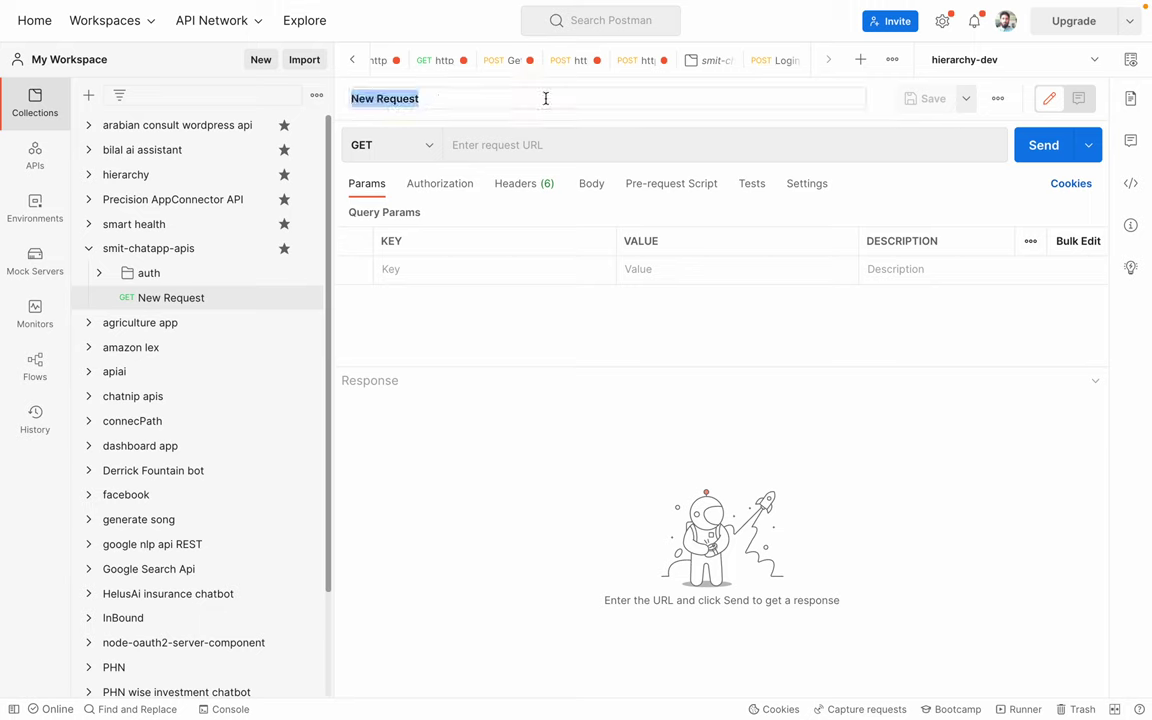
{"action": "type", "text": "getAll"}
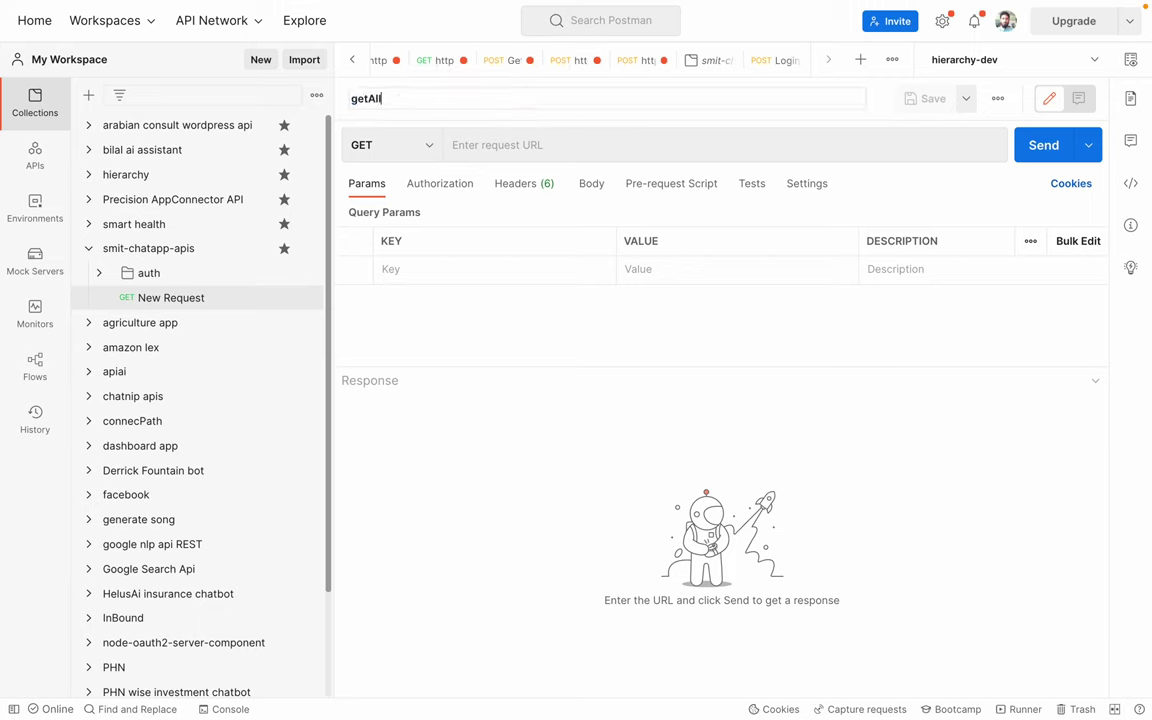
{"action": "key", "text": "BackSpace"}
{"action": "key", "text": "BackSpace"}
{"action": "type", "text": "search User"}
{"action": "key", "text": "Home"}
{"action": "key", "text": "Delete"}
{"action": "type", "text": "S"}
{"action": "key", "text": "Return"}
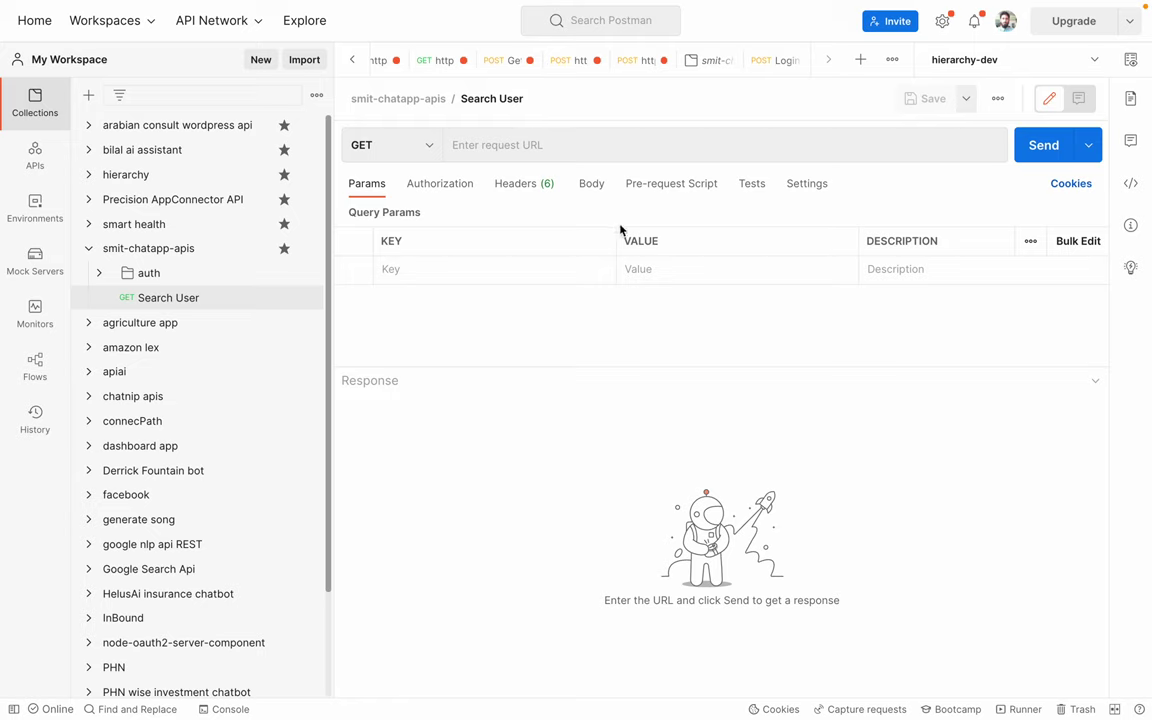
{"action": "left_click", "coordinate": [482, 145]}
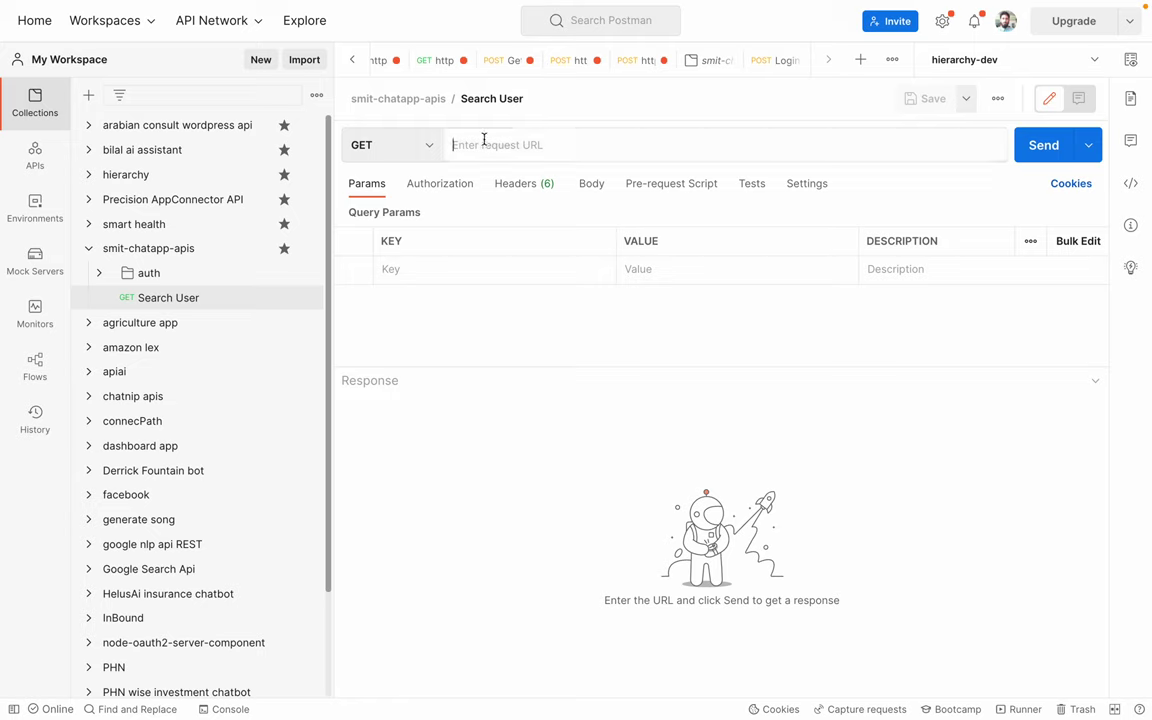
{"action": "type", "text": "h"}
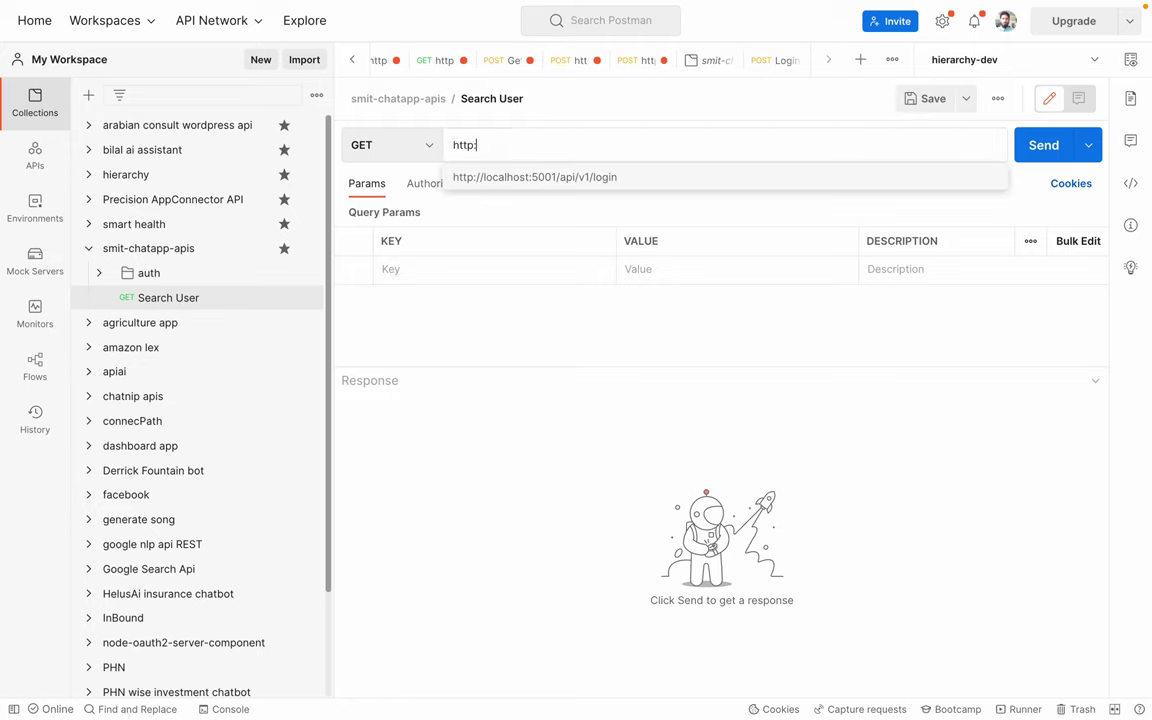
{"action": "type", "text": "ttp:"}
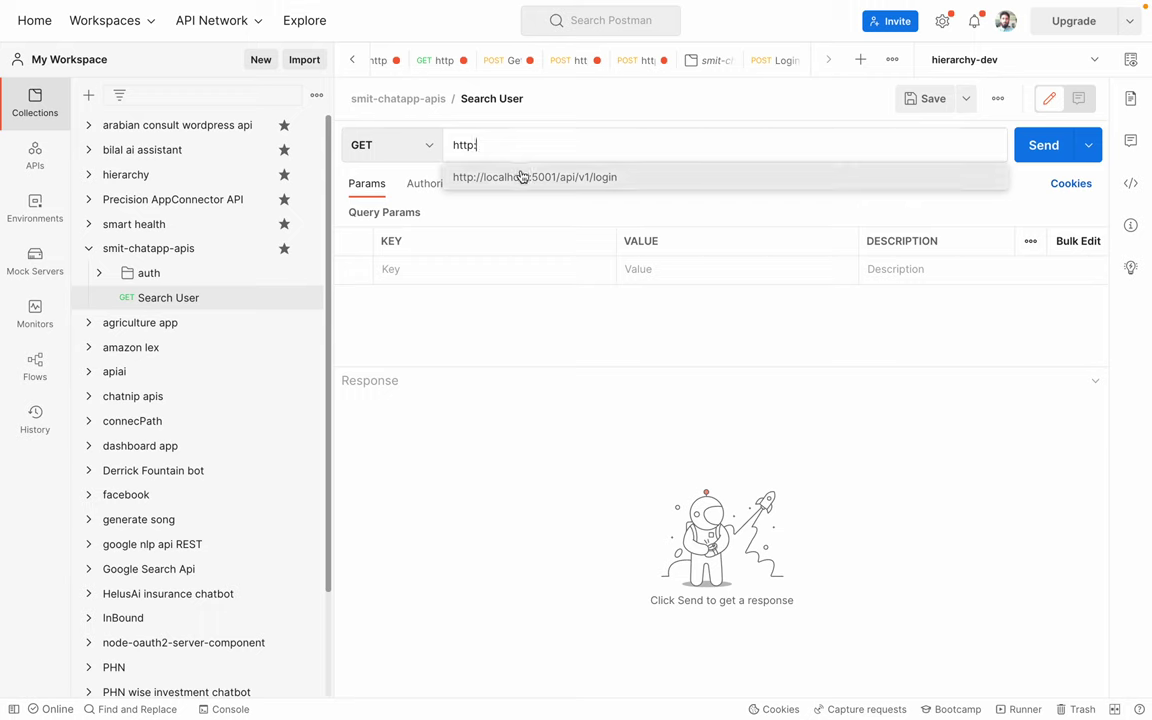
{"action": "left_click", "coordinate": [522, 177]}
{"action": "left_click_drag", "start_coordinate": [484, 146], "coordinate": [527, 147]}
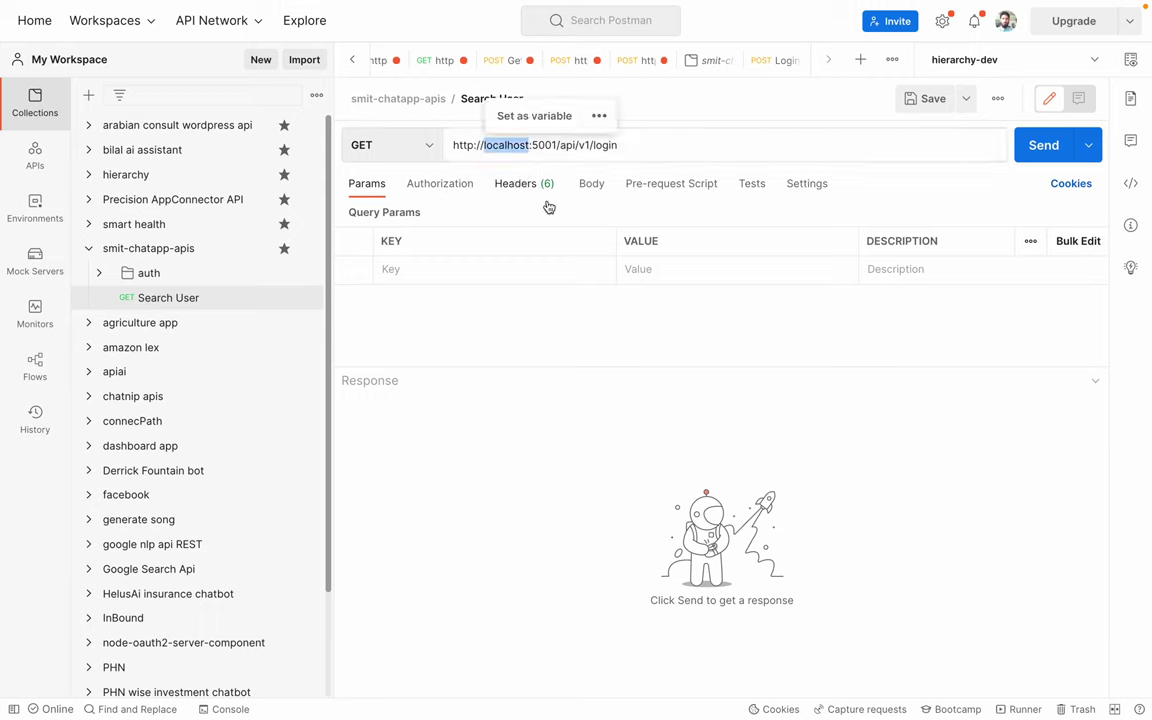
{"action": "left_click", "coordinate": [478, 358]}
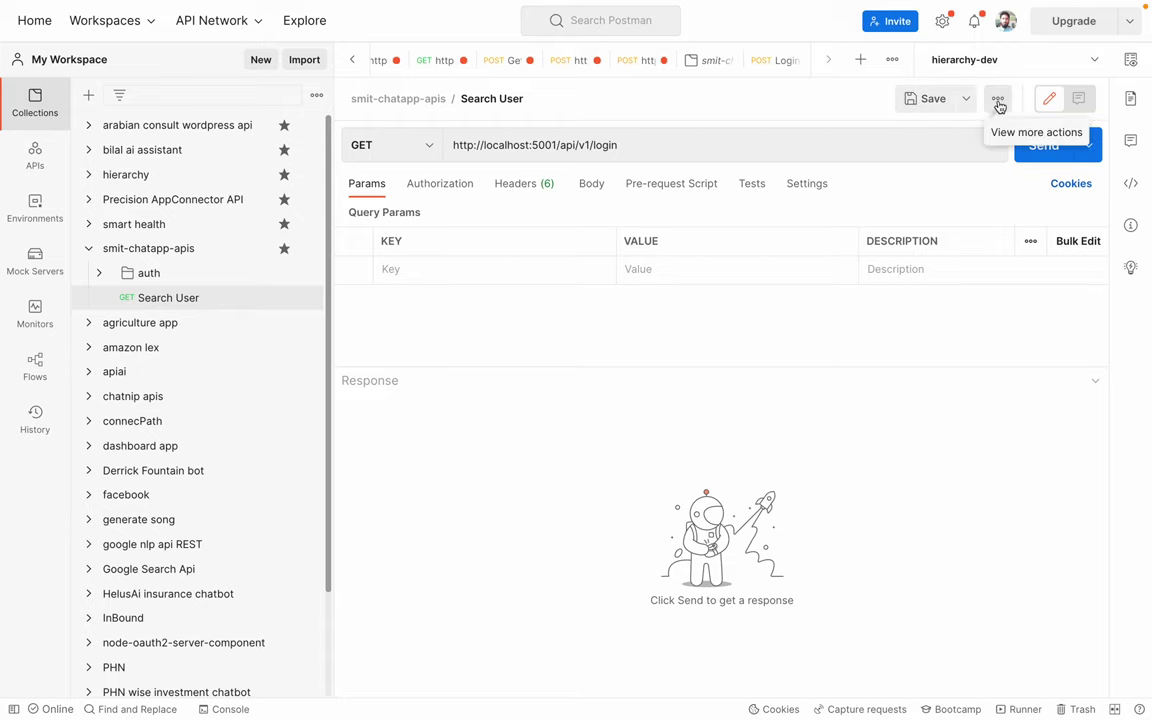
- Look through the Search User request's additional actions and the list of available environments, keeping the current environment selected
{"action": "left_click", "coordinate": [920, 100]}
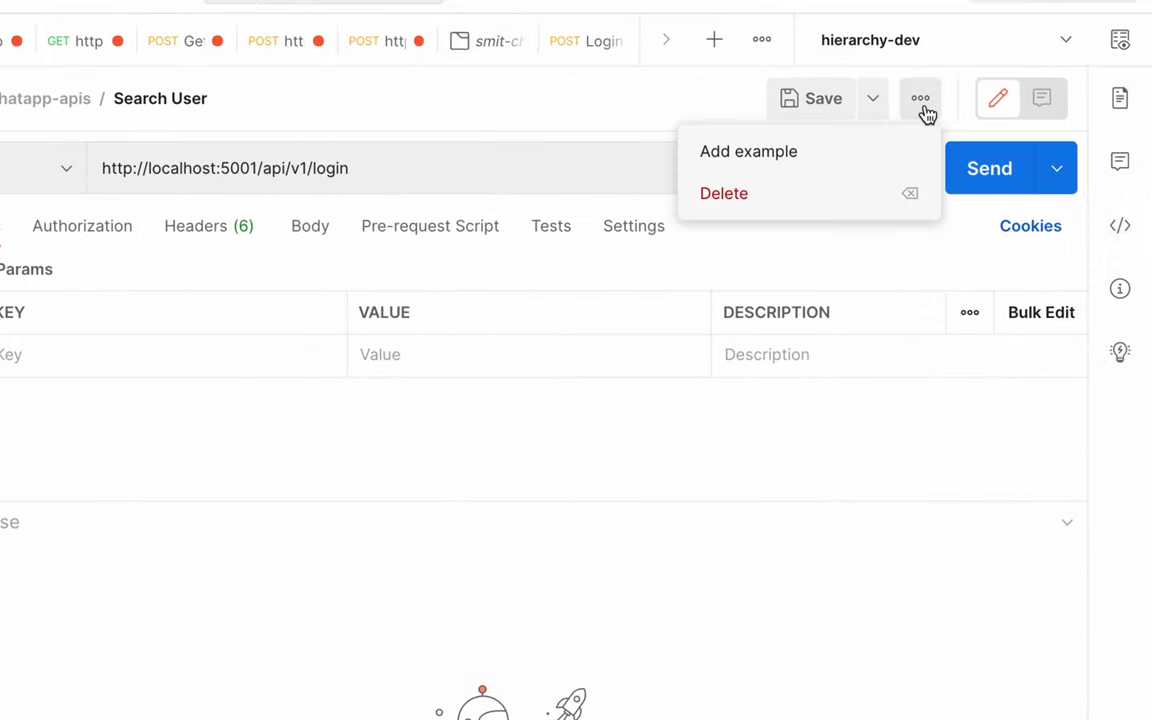
{"action": "left_click", "coordinate": [922, 108]}
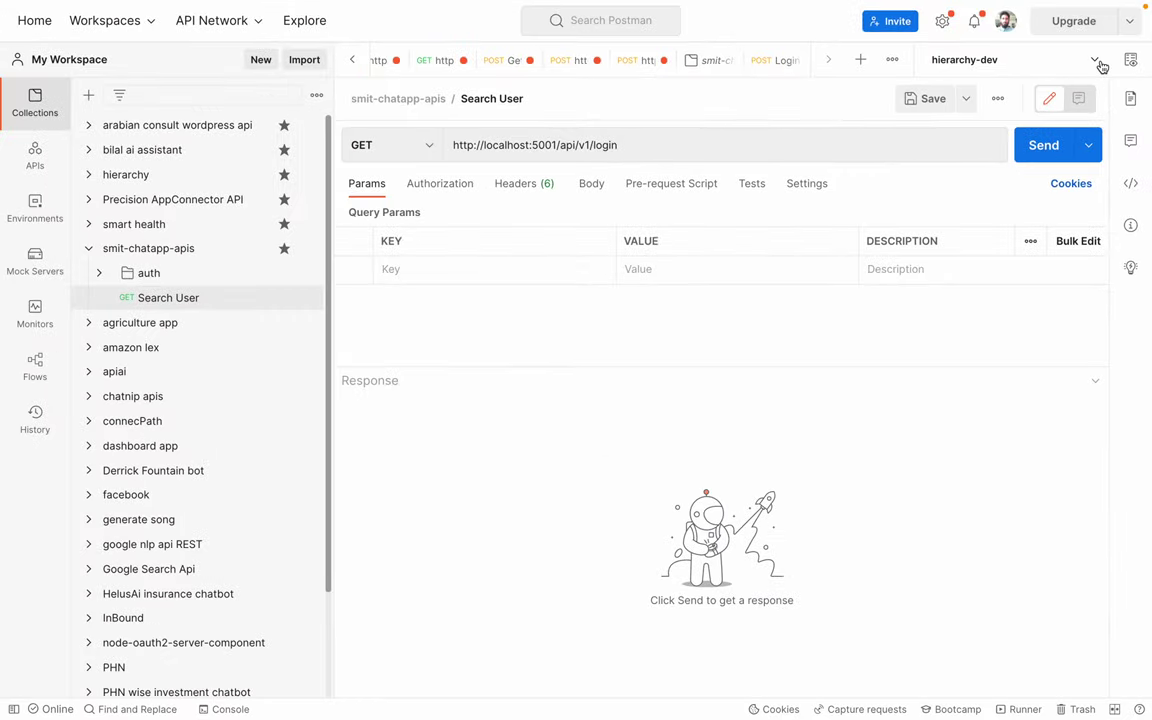
{"action": "left_click", "coordinate": [1095, 60]}
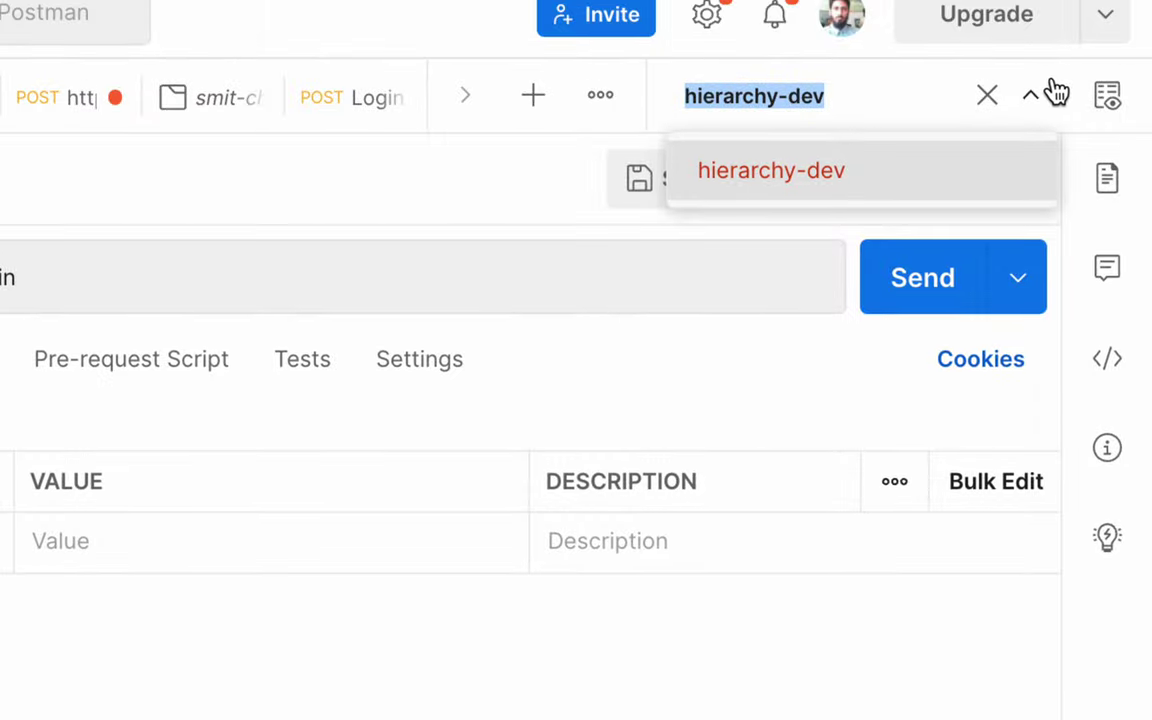
{"action": "left_click", "coordinate": [1031, 95]}
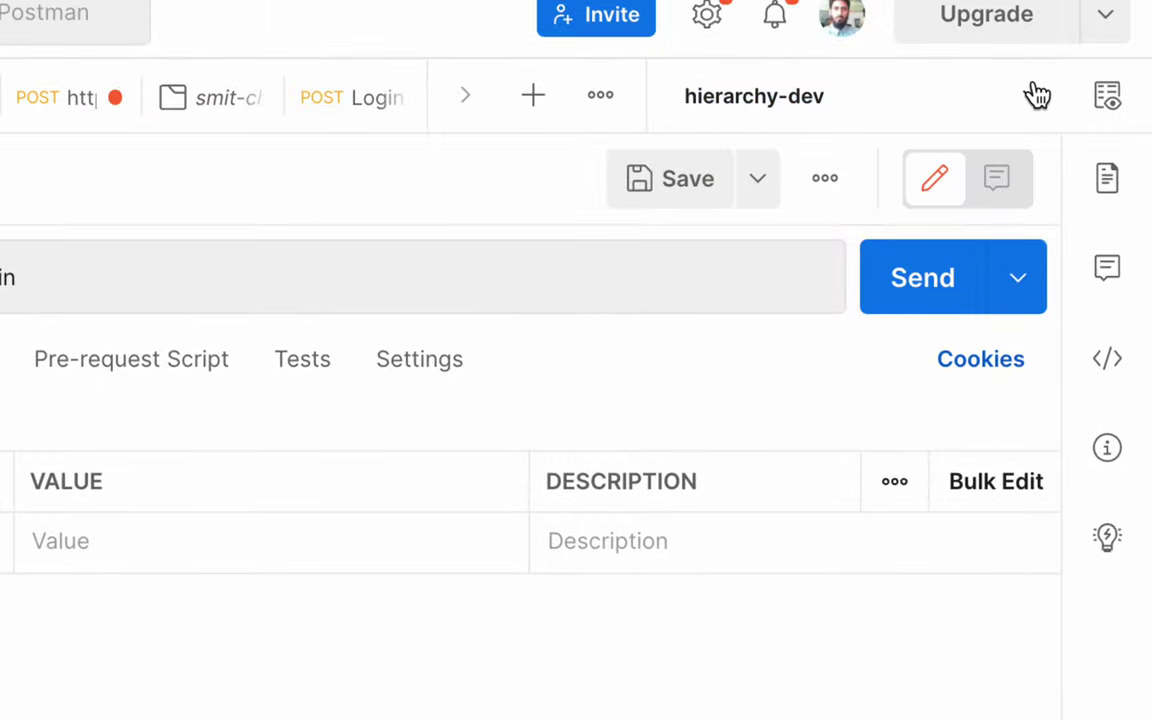
{"action": "left_click", "coordinate": [1031, 100]}
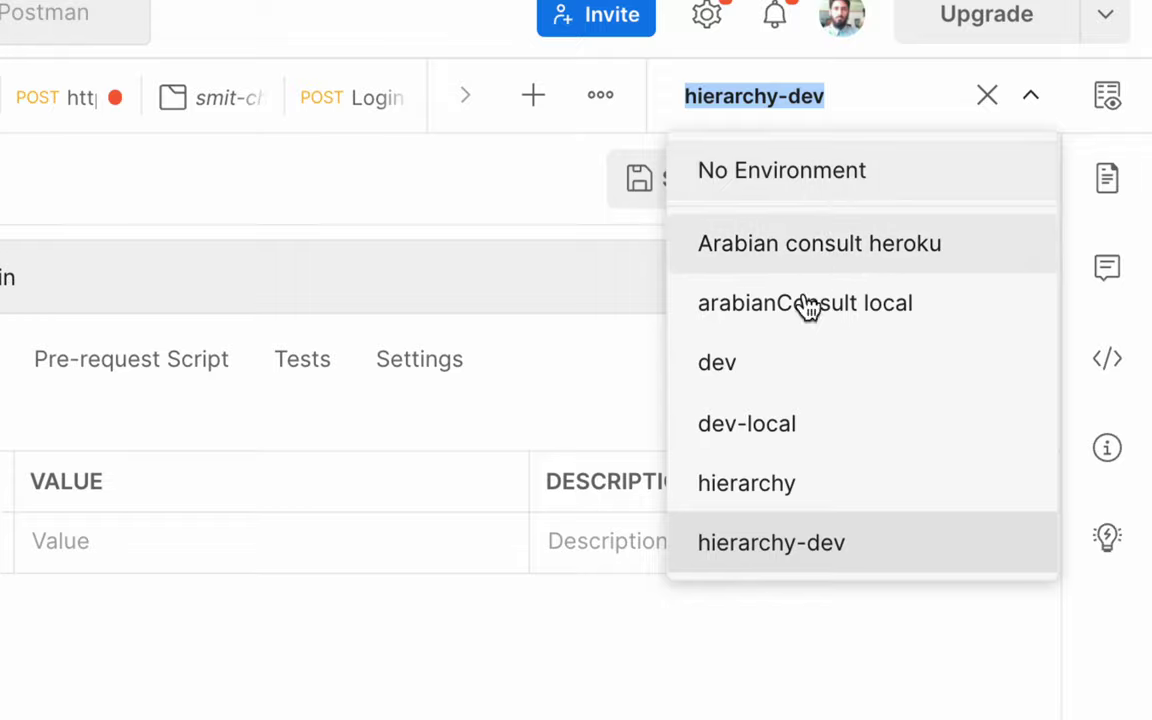
{"action": "right_click", "coordinate": [511, 192]}
{"action": "key", "text": "Escape"}
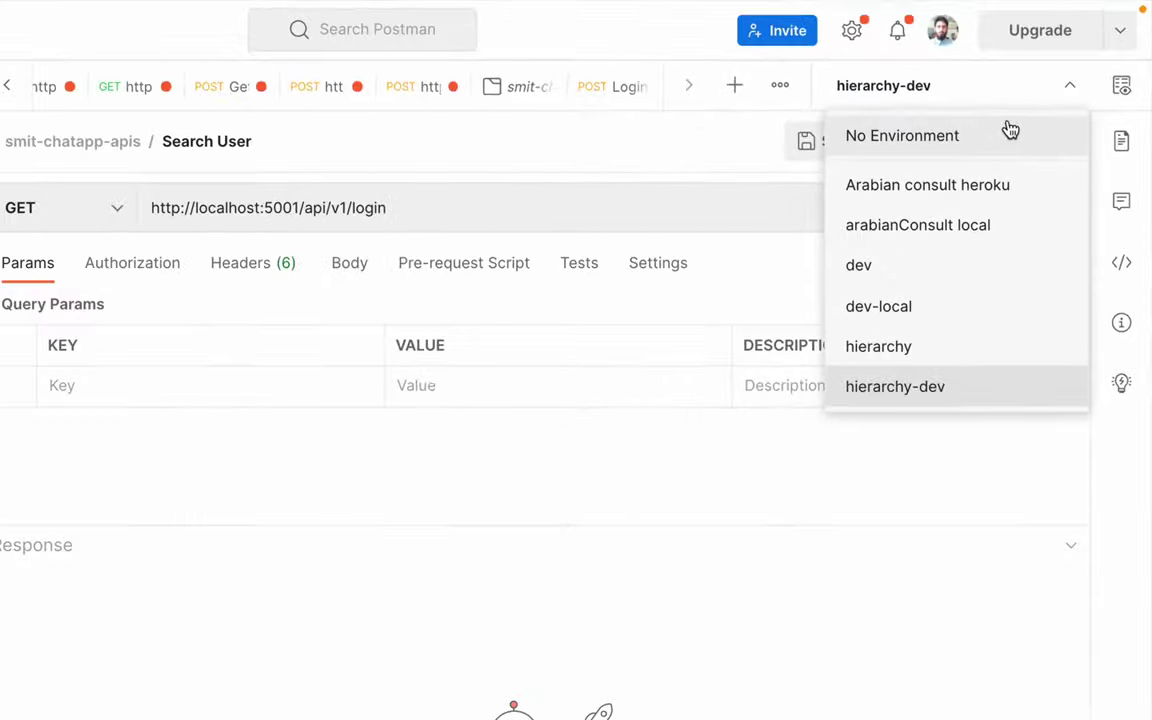
{"action": "left_click", "coordinate": [1068, 88]}
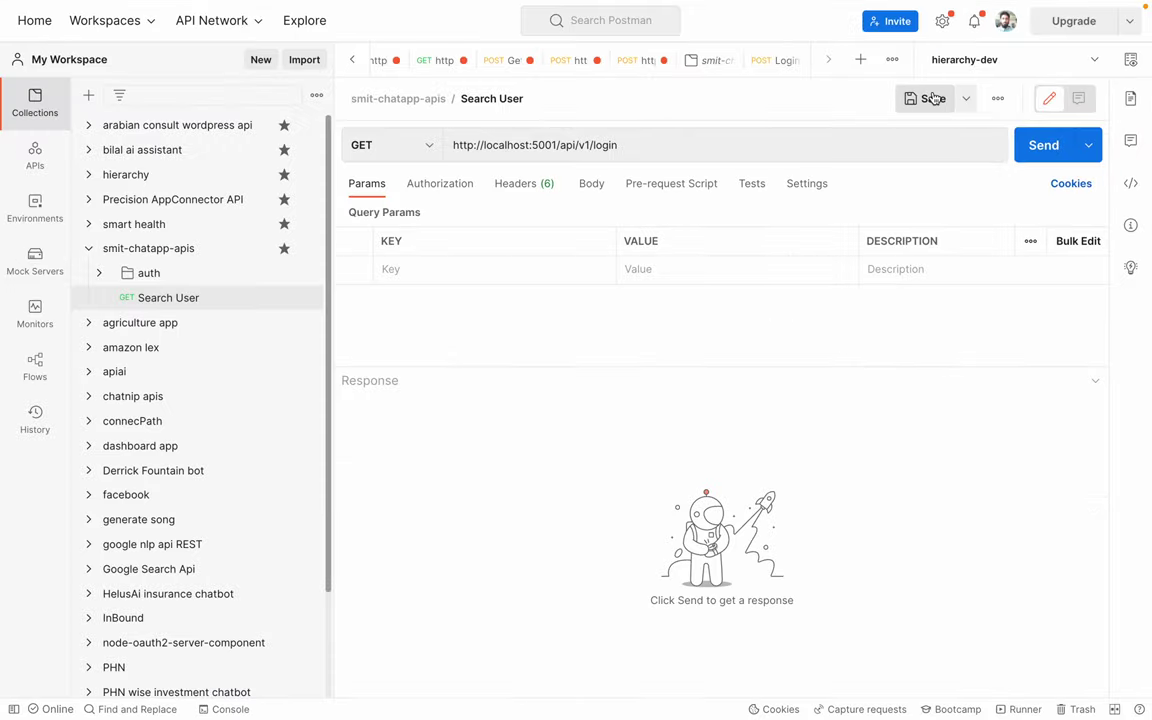
- Create a new environment named "smit-chat-env"
{"action": "left_click", "coordinate": [34, 209]}
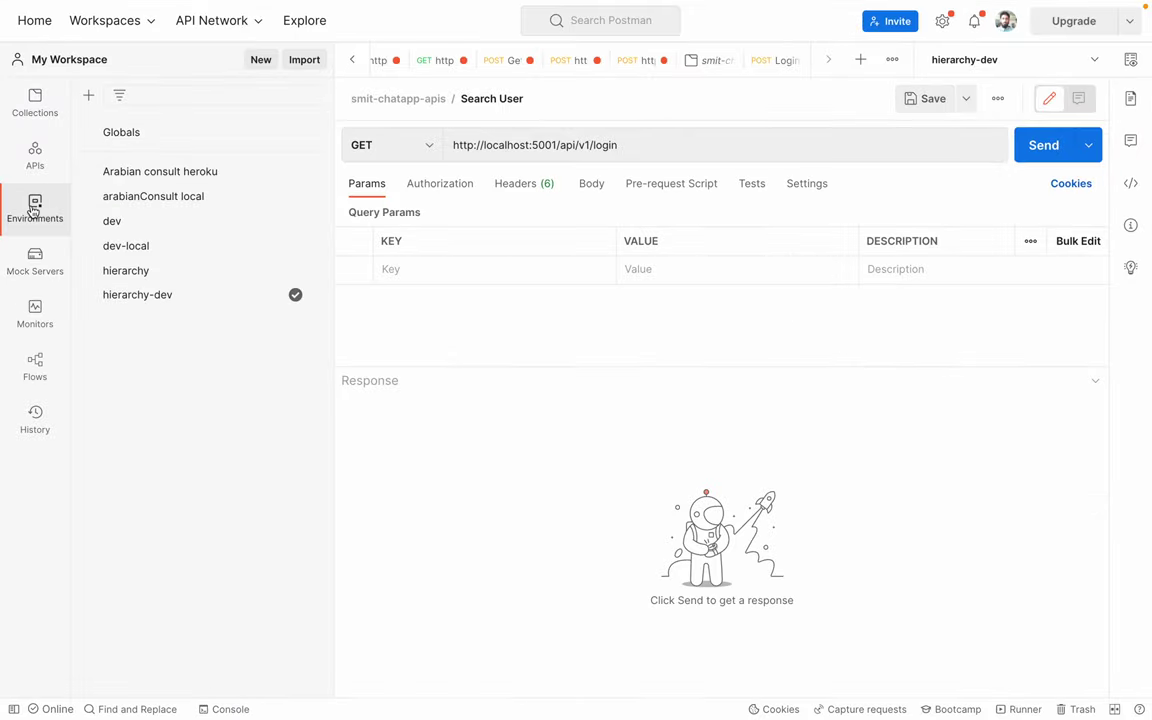
{"action": "left_click", "coordinate": [89, 96]}
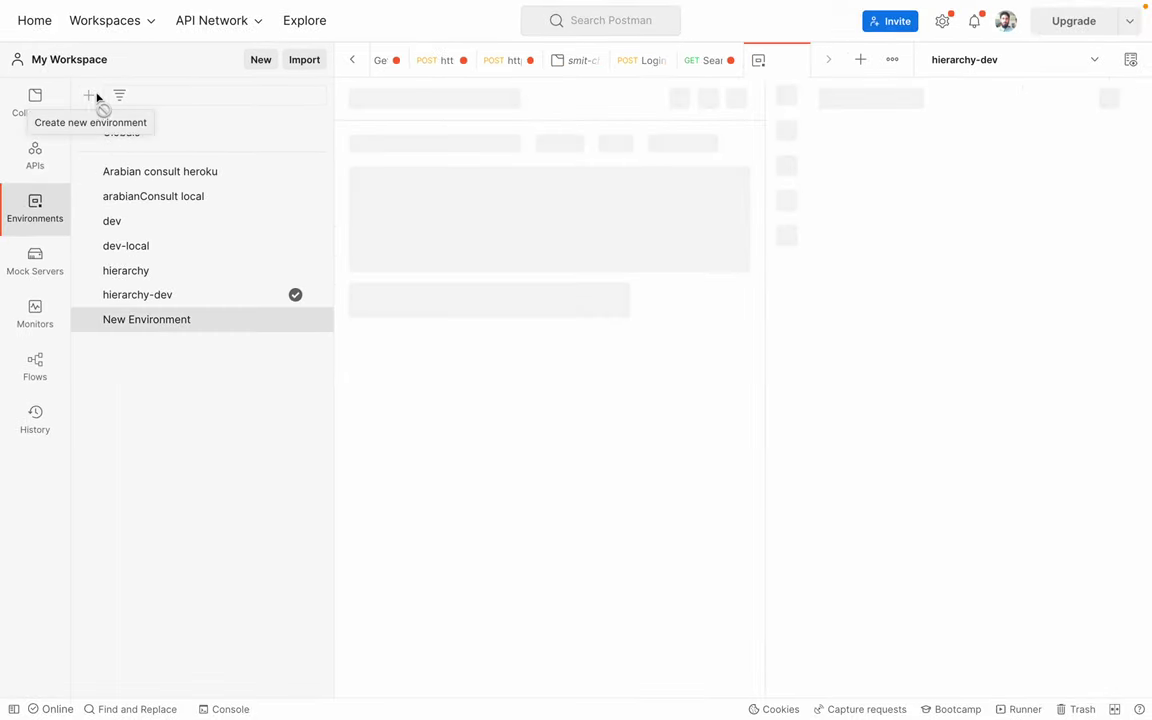
{"action": "key", "text": "BackSpace"}
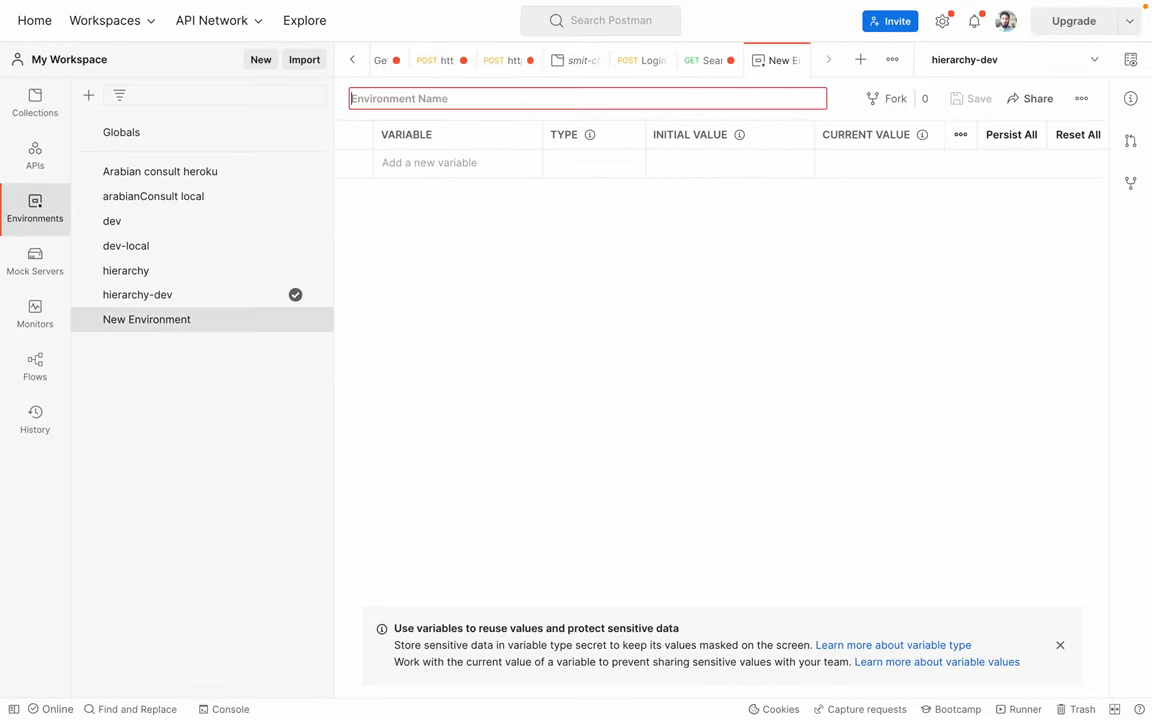
{"action": "type", "text": "smit-chat-env"}
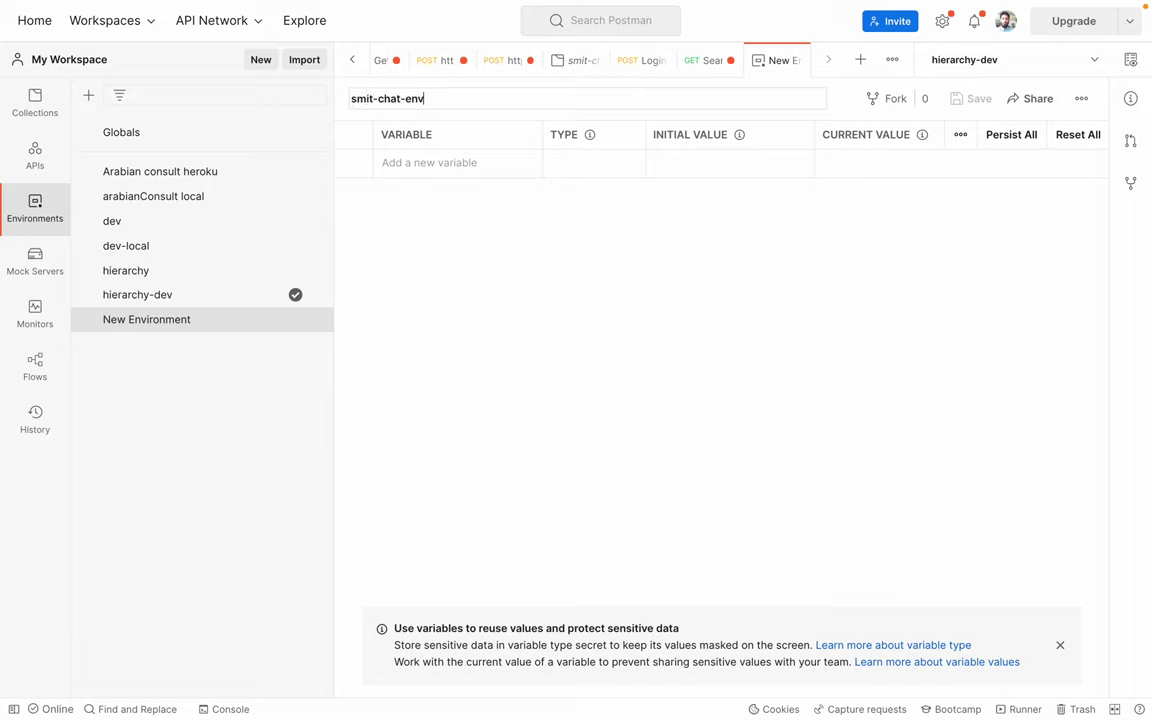
{"action": "key", "text": "Return"}
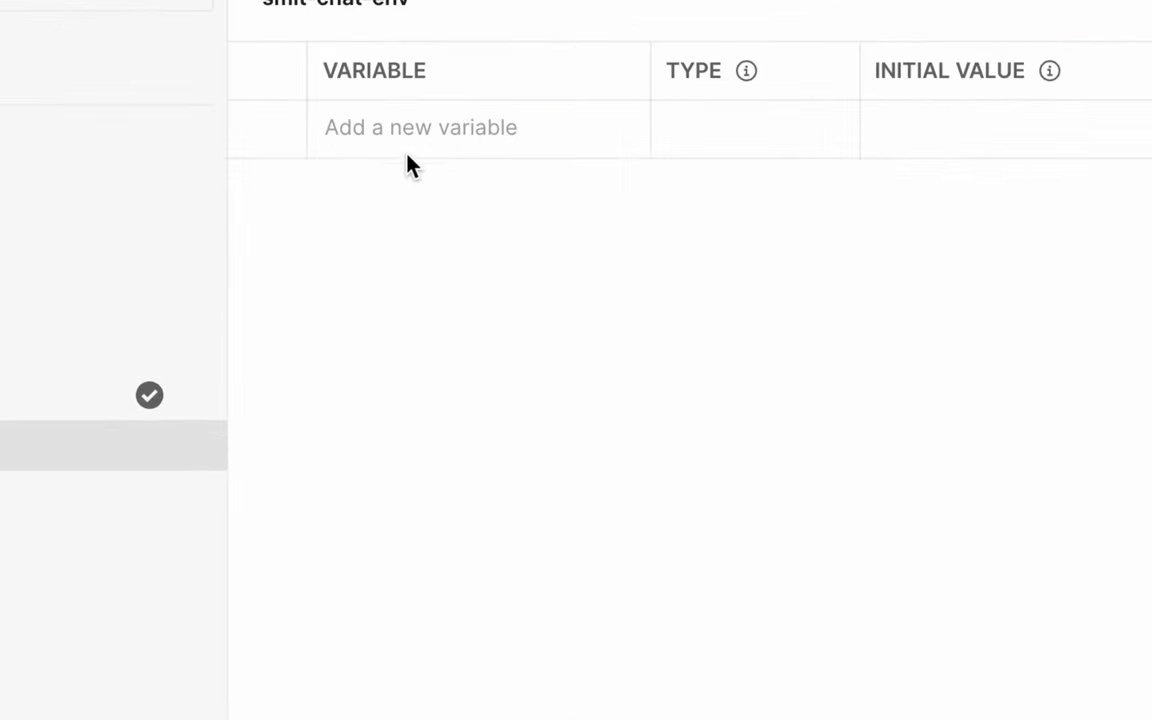
{"action": "left_click", "coordinate": [399, 134]}
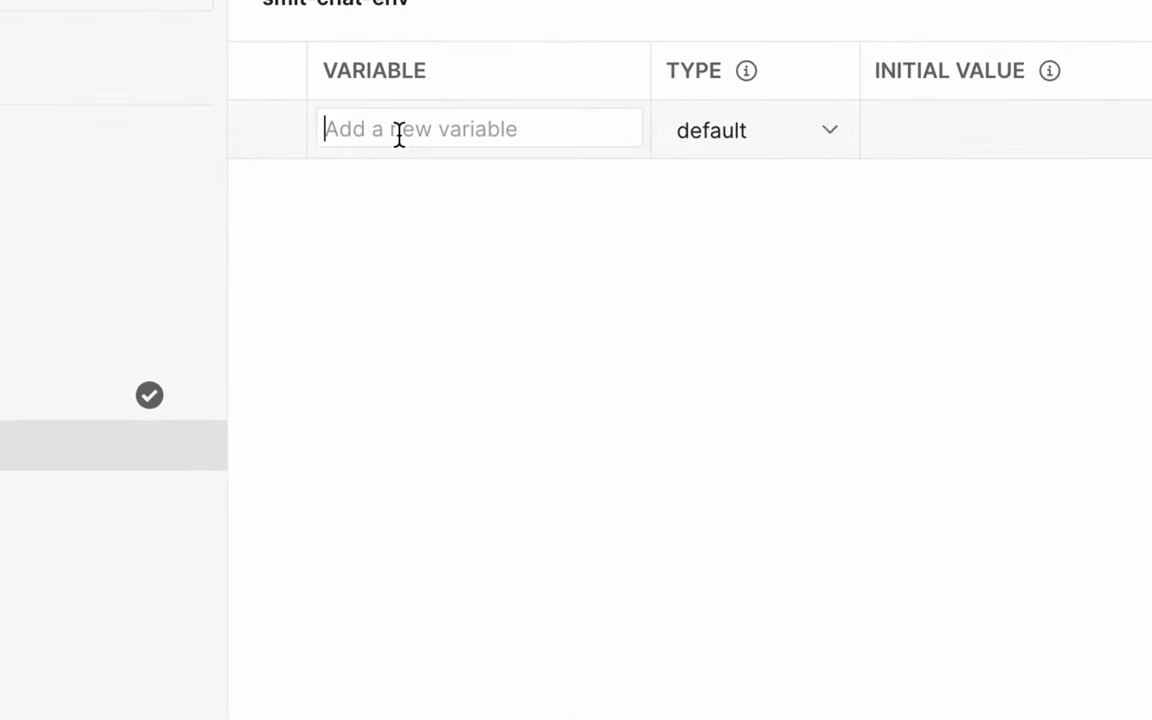
{"action": "type", "text": "baseUrl"}
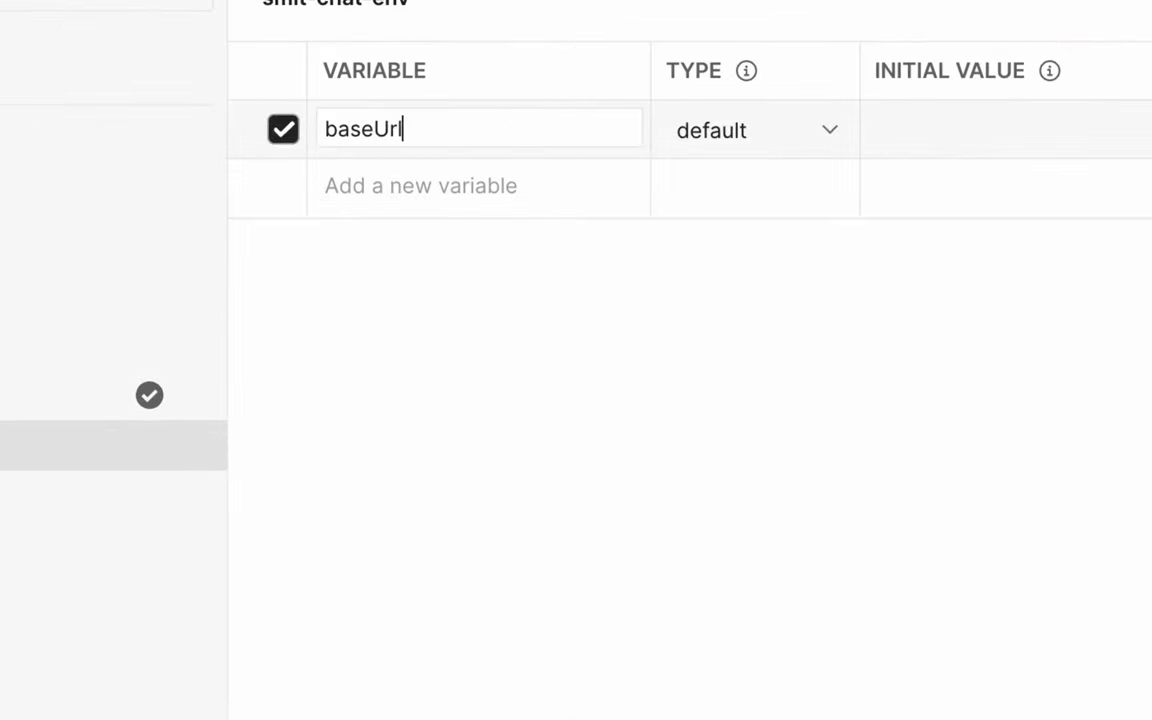
{"action": "left_click", "coordinate": [827, 134]}
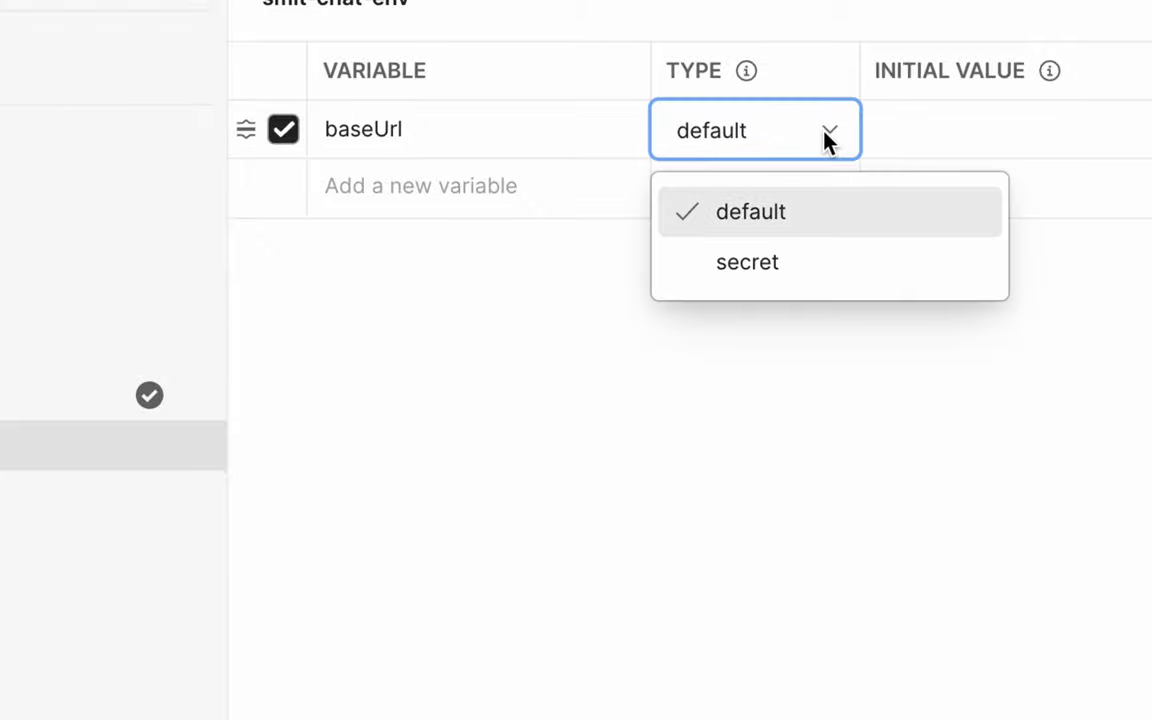
{"action": "left_click", "coordinate": [929, 122]}
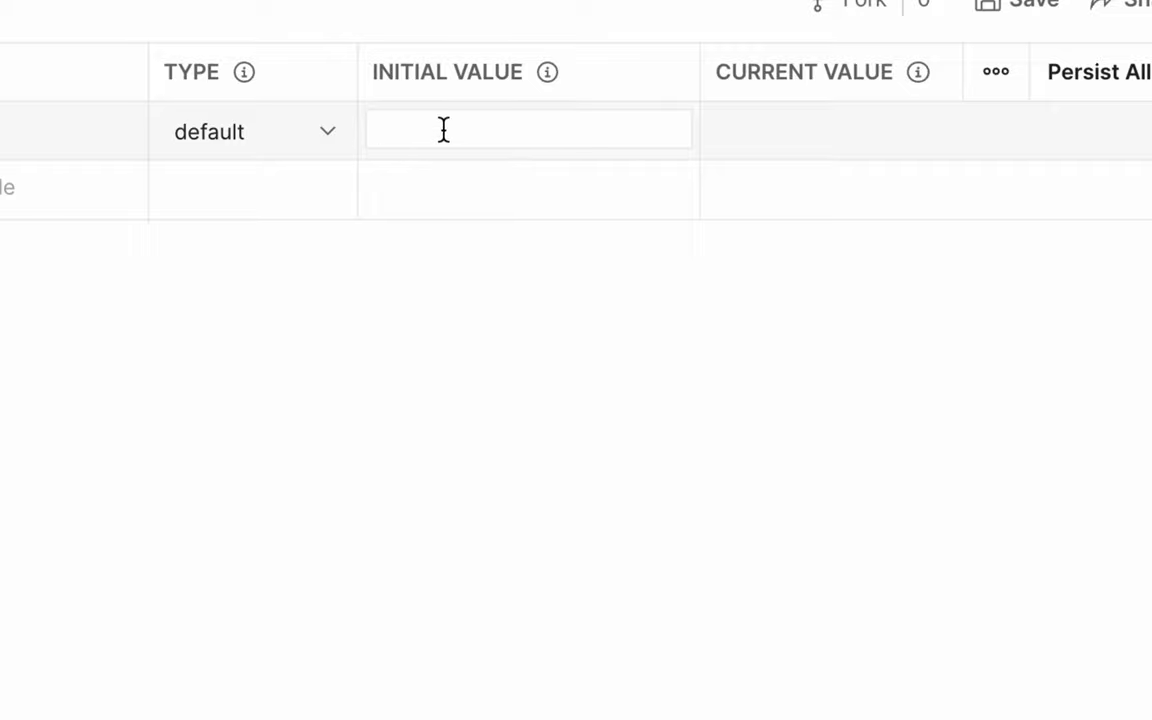
{"action": "type", "text": "http:"}
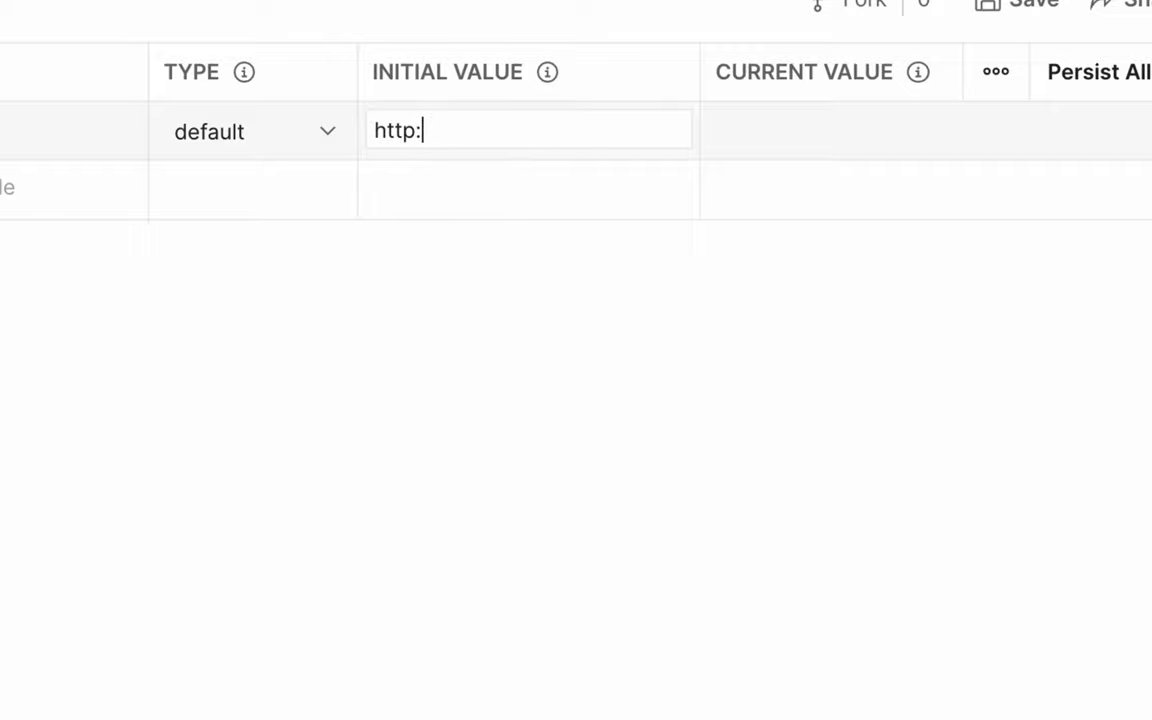
{"action": "type", "text": "//localhost:5001"}
{"action": "key", "text": "Return"}
{"action": "key", "text": "BackSpace"}
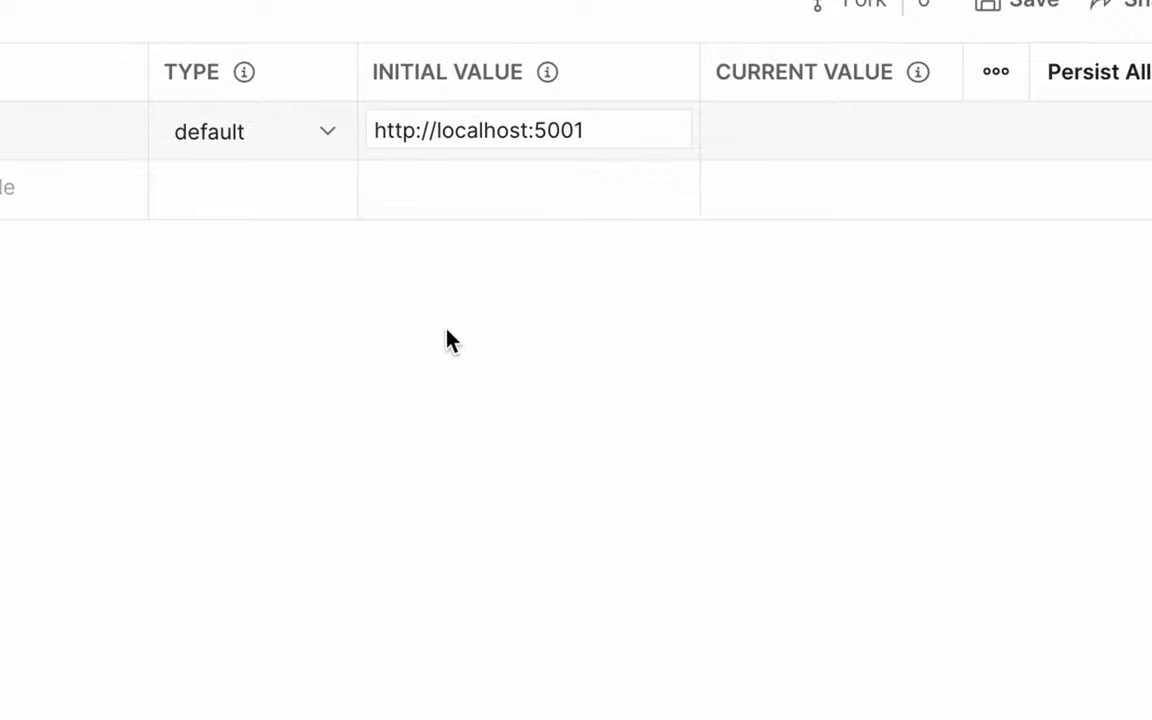
{"action": "left_click", "coordinate": [450, 350]}
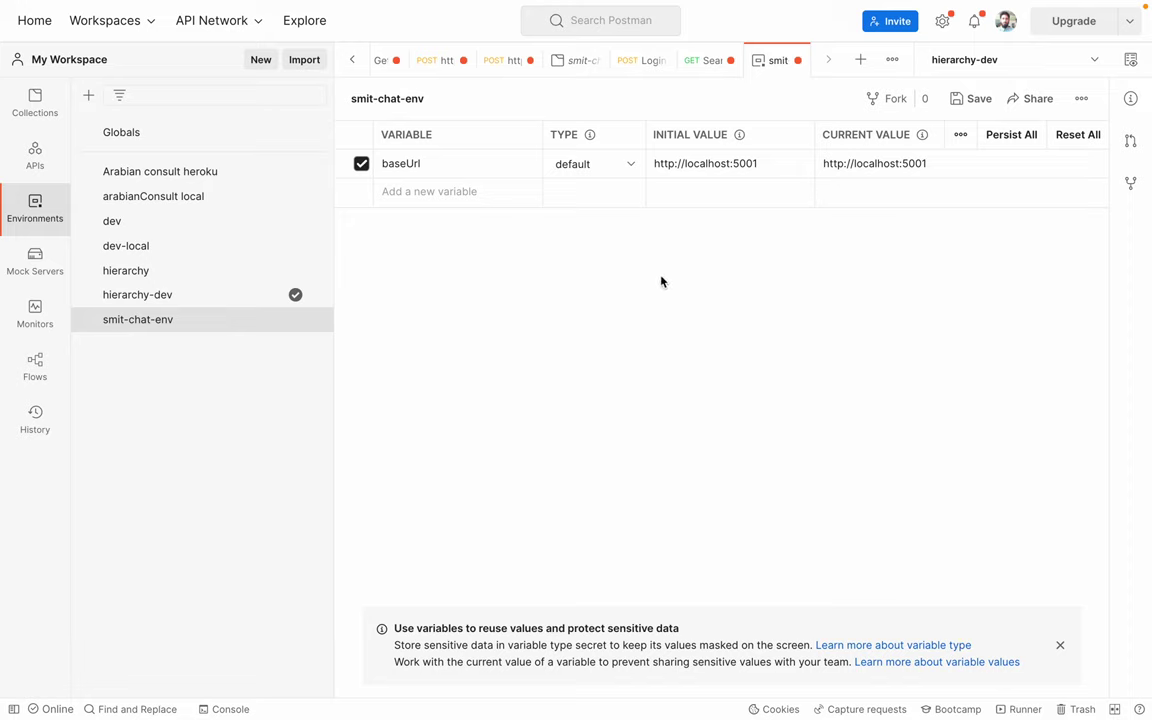
{"action": "key", "text": "ctrl+s"}
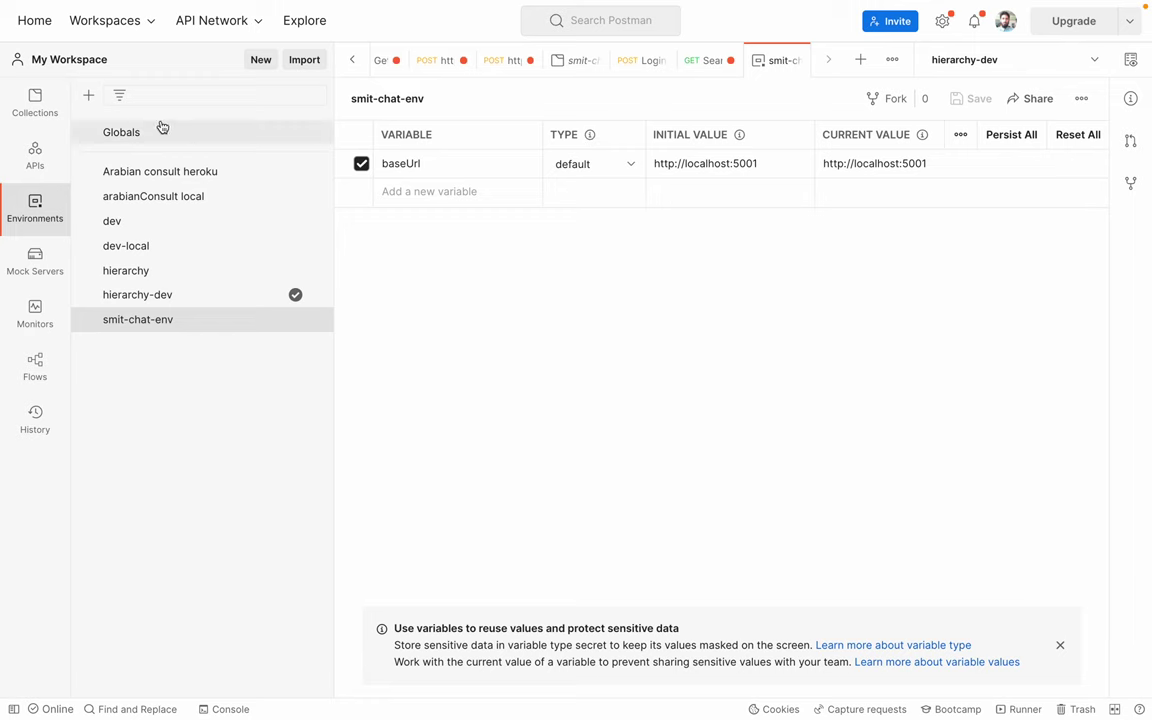
{"action": "left_click", "coordinate": [37, 105]}
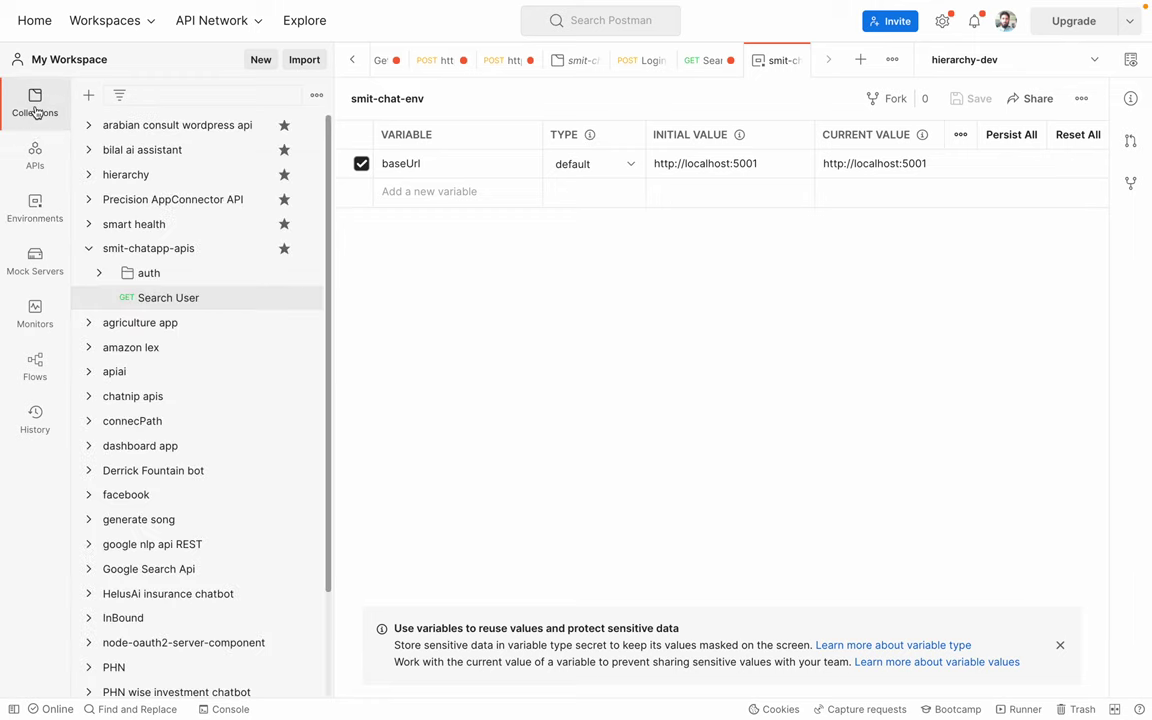
{"action": "left_click", "coordinate": [145, 298]}
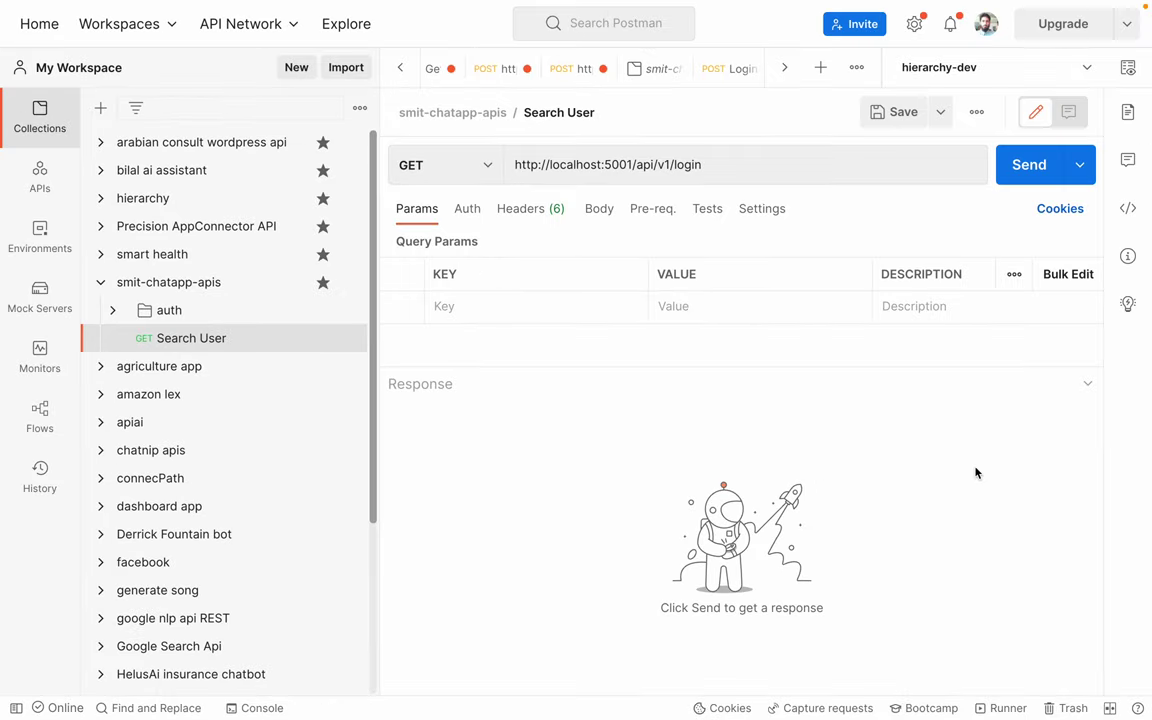
{"action": "left_click_drag", "start_coordinate": [379, 427], "coordinate": [197, 438]}
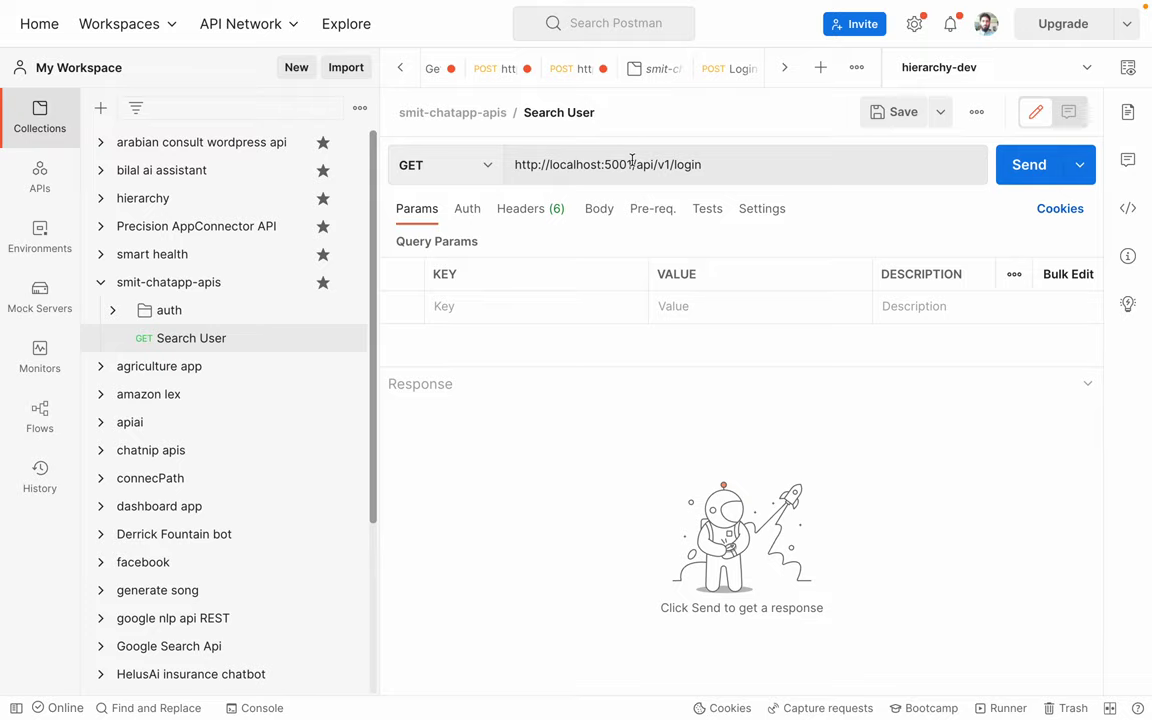
{"action": "left_click", "coordinate": [529, 163]}
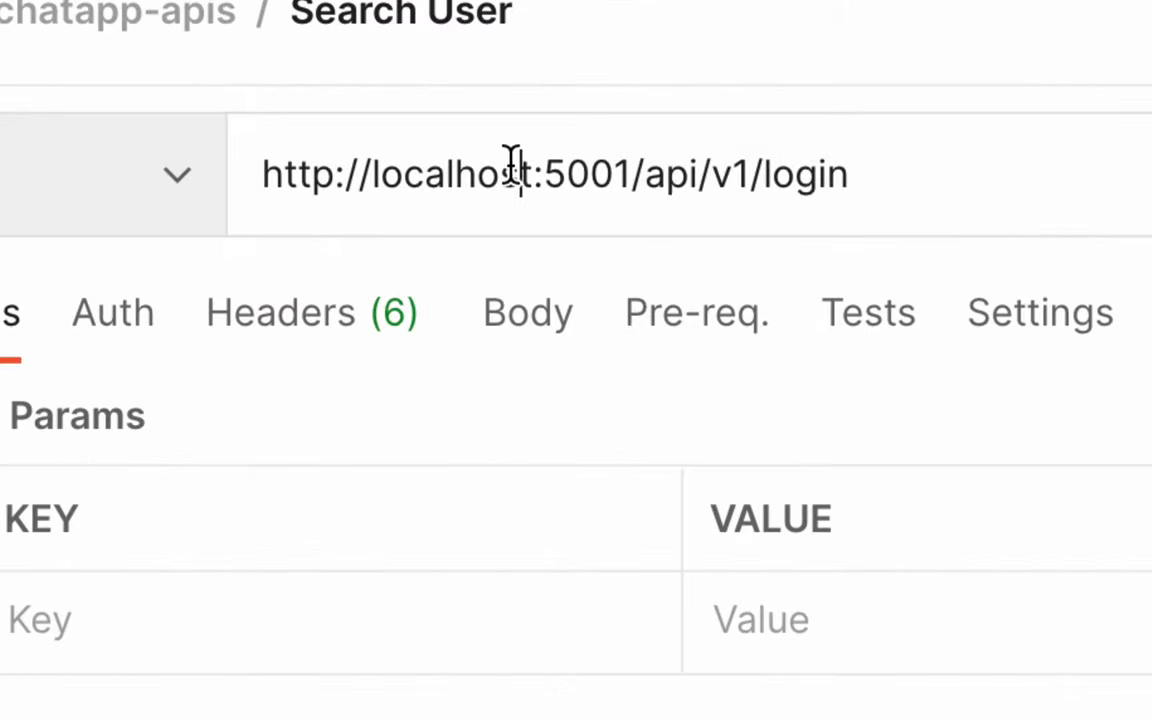
{"action": "left_click_drag", "start_coordinate": [627, 172], "coordinate": [234, 174]}
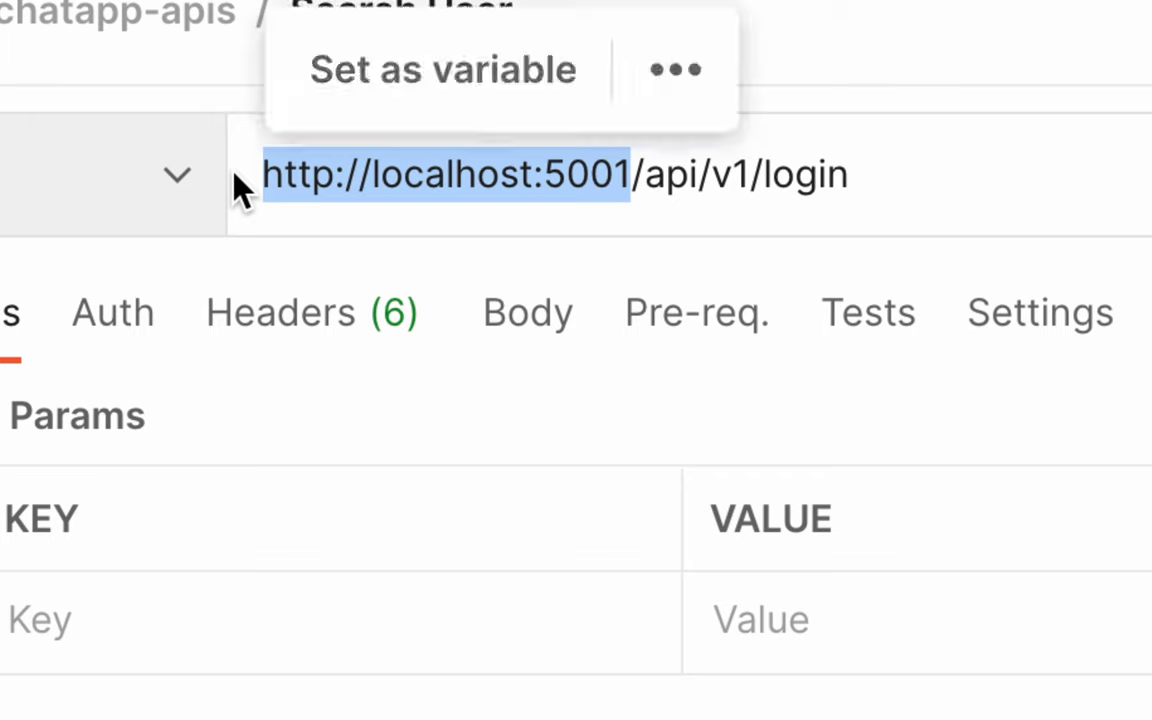
{"action": "key", "text": "BackSpace"}
{"action": "type", "text": "{}"}
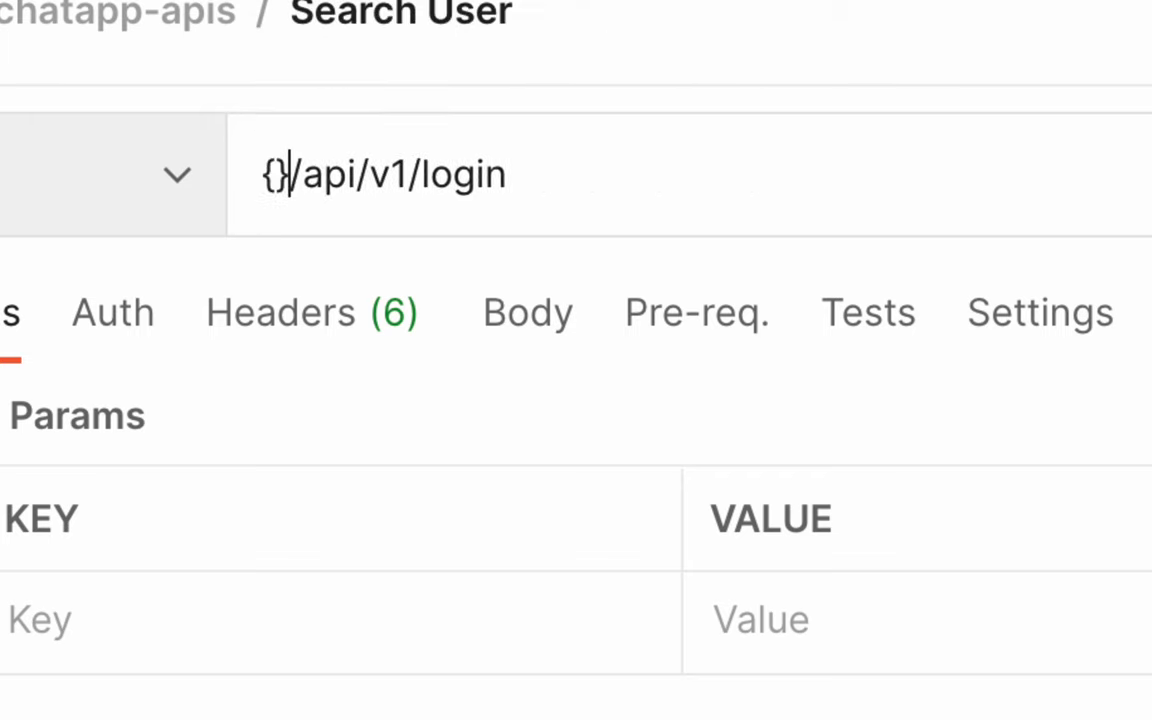
{"action": "key", "text": "Left"}
{"action": "key", "text": "Left"}
{"action": "type", "text": "$"}
{"action": "key", "text": "Right"}
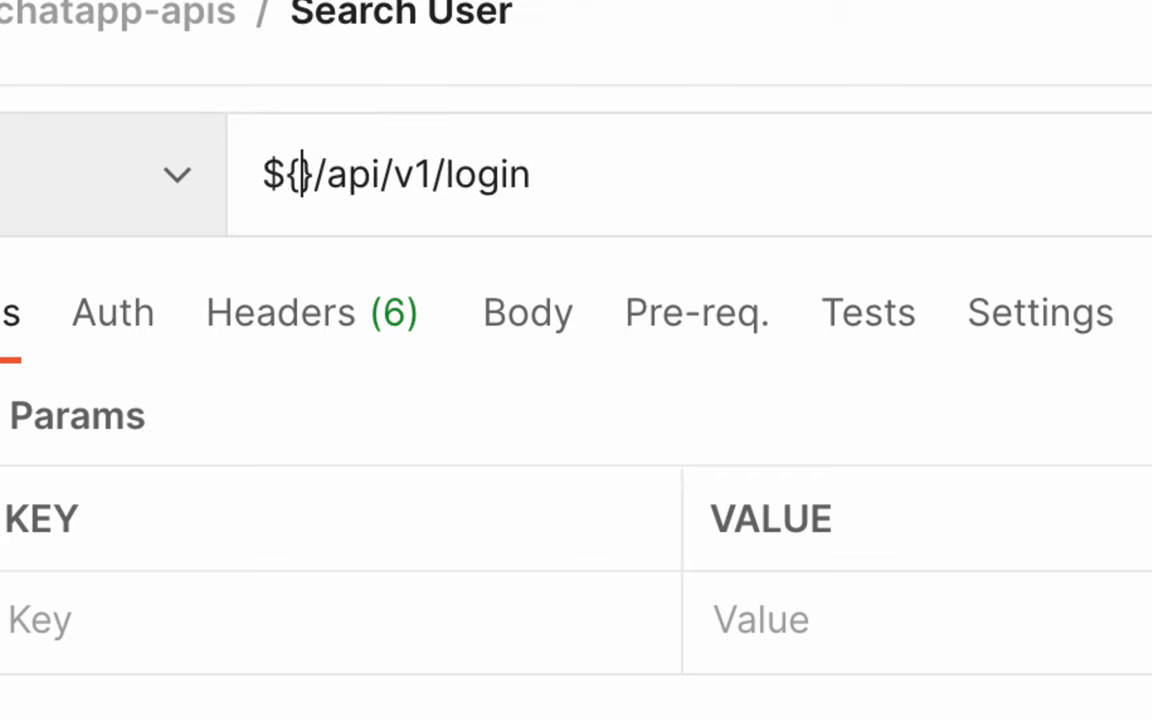
{"action": "key", "text": "Right"}
{"action": "key", "text": "BackSpace"}
{"action": "key", "text": "BackSpace"}
{"action": "key", "text": "BackSpace"}
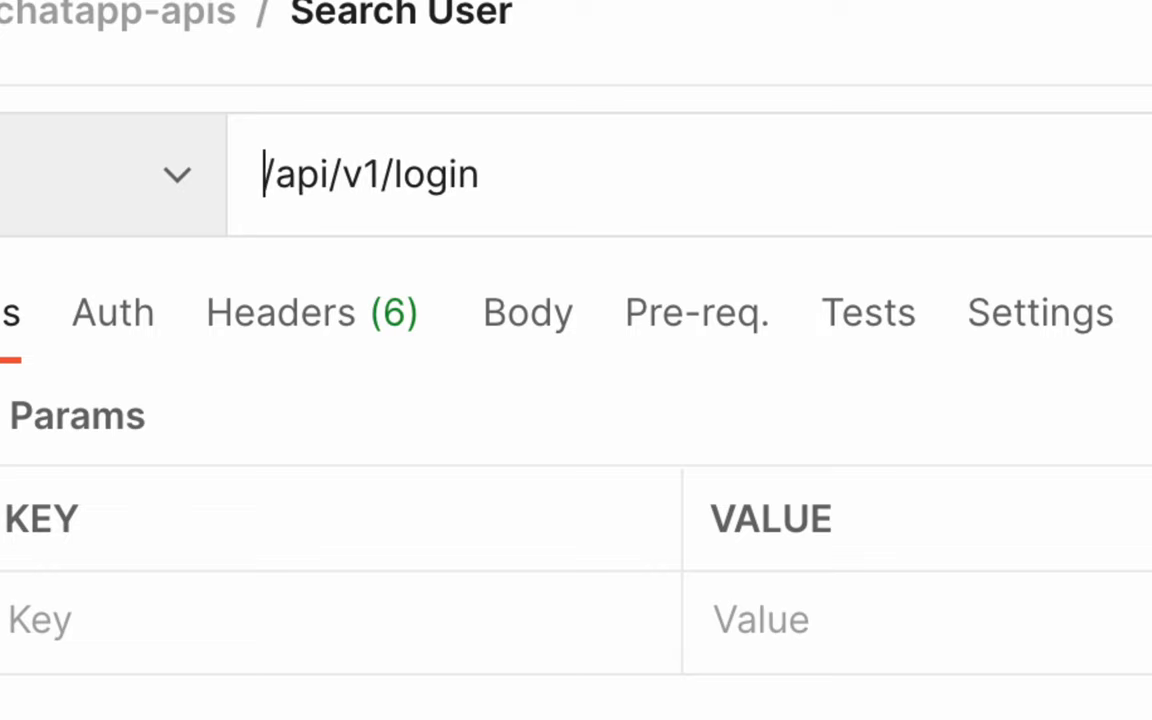
{"action": "type", "text": "b"}
{"action": "key", "text": "BackSpace"}
{"action": "type", "text": "{"}
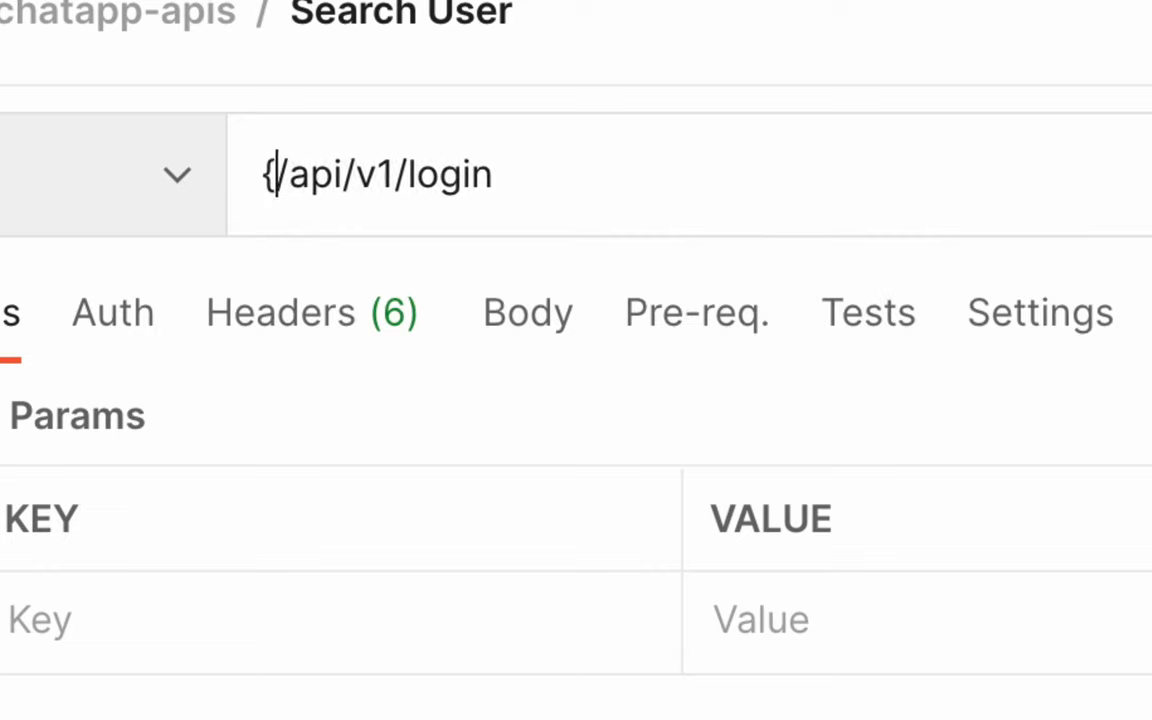
{"action": "type", "text": "}"}
{"action": "key", "text": "Left"}
{"action": "key", "text": "Left"}
{"action": "type", "text": "$"}
{"action": "key", "text": "Right"}
{"action": "key", "text": "Right"}
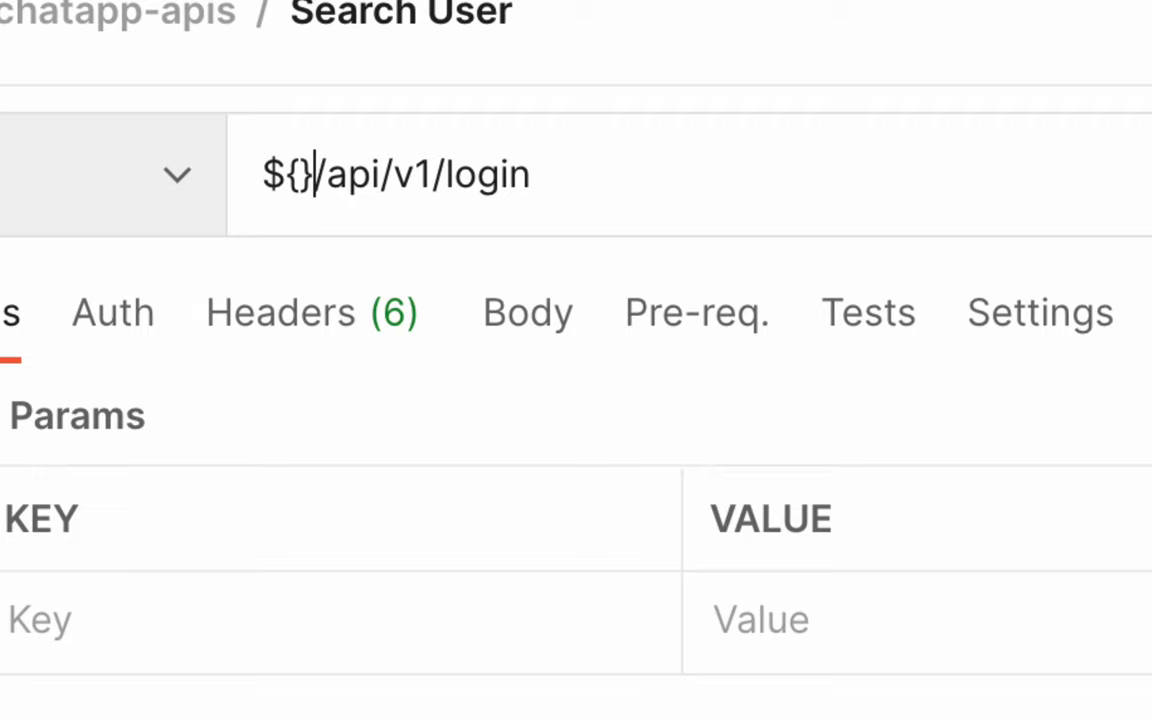
{"action": "key", "text": "BackSpace"}
{"action": "key", "text": "BackSpace"}
{"action": "key", "text": "BackSpace"}
{"action": "type", "text": "["}
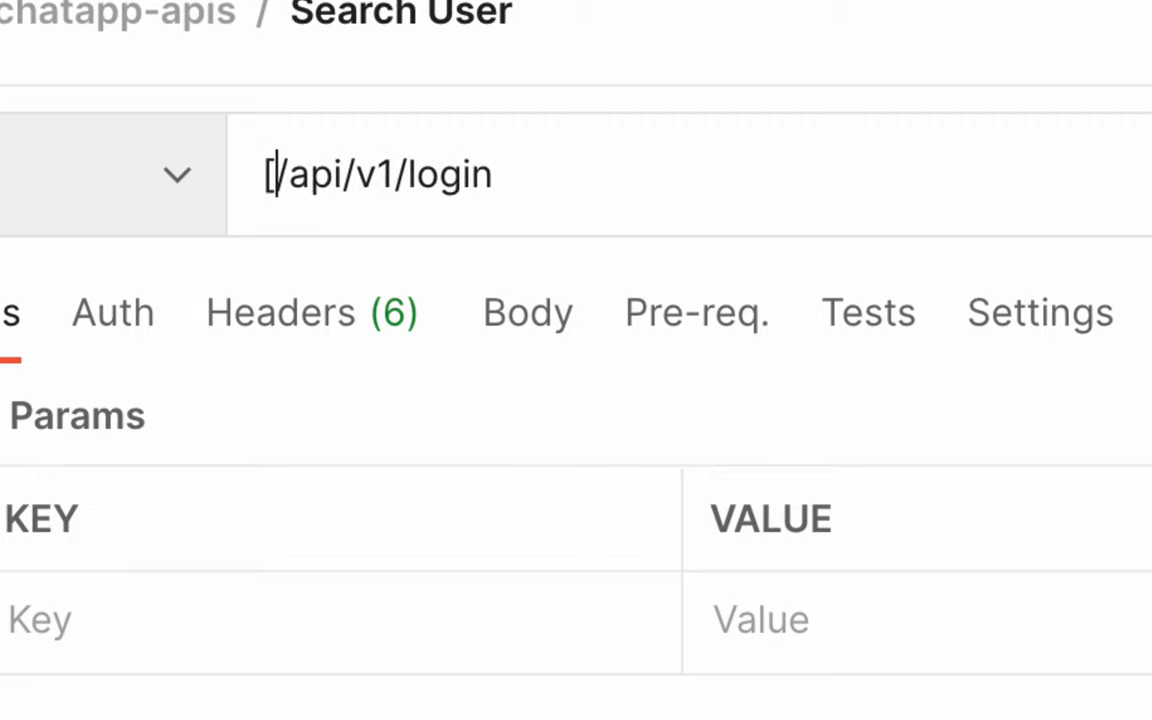
{"action": "key", "text": "BackSpace"}
- Insert the variable reference {{baseUrl}} in front of /api/v1/login in the Search User request's URL
{"action": "type", "text": "{{}}"}
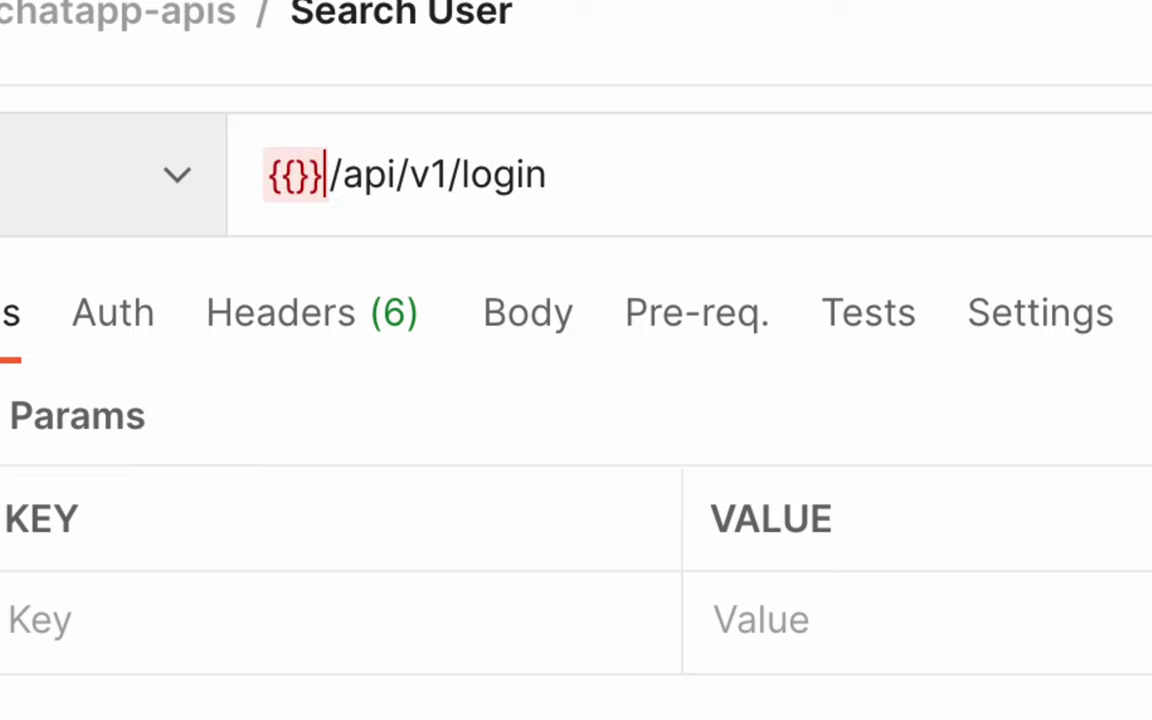
{"action": "key", "text": "Left"}
{"action": "key", "text": "Left"}
{"action": "type", "text": "base"}
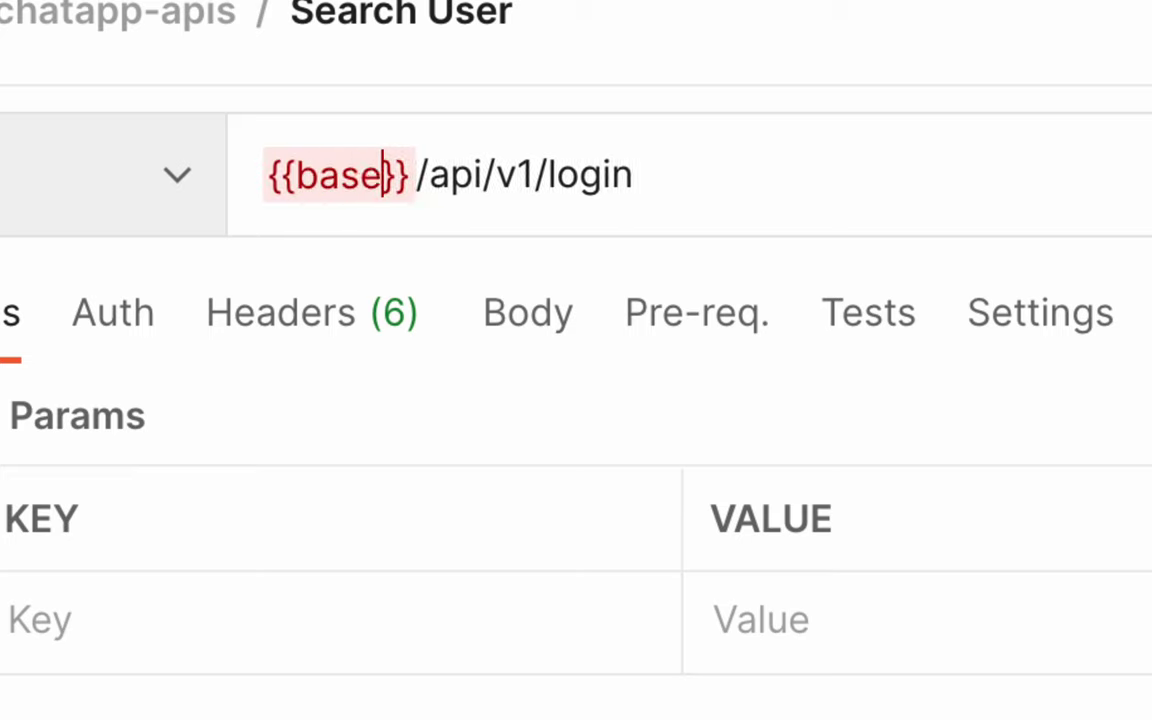
{"action": "type", "text": "Url"}
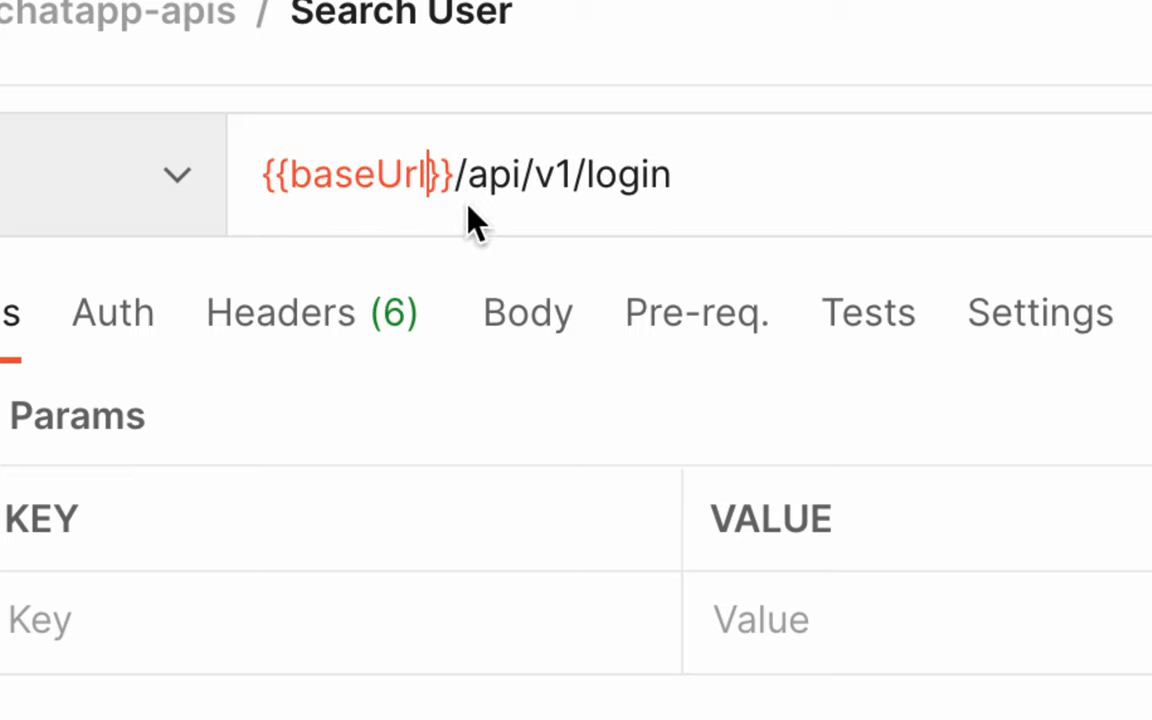
{"action": "left_click", "coordinate": [764, 184]}
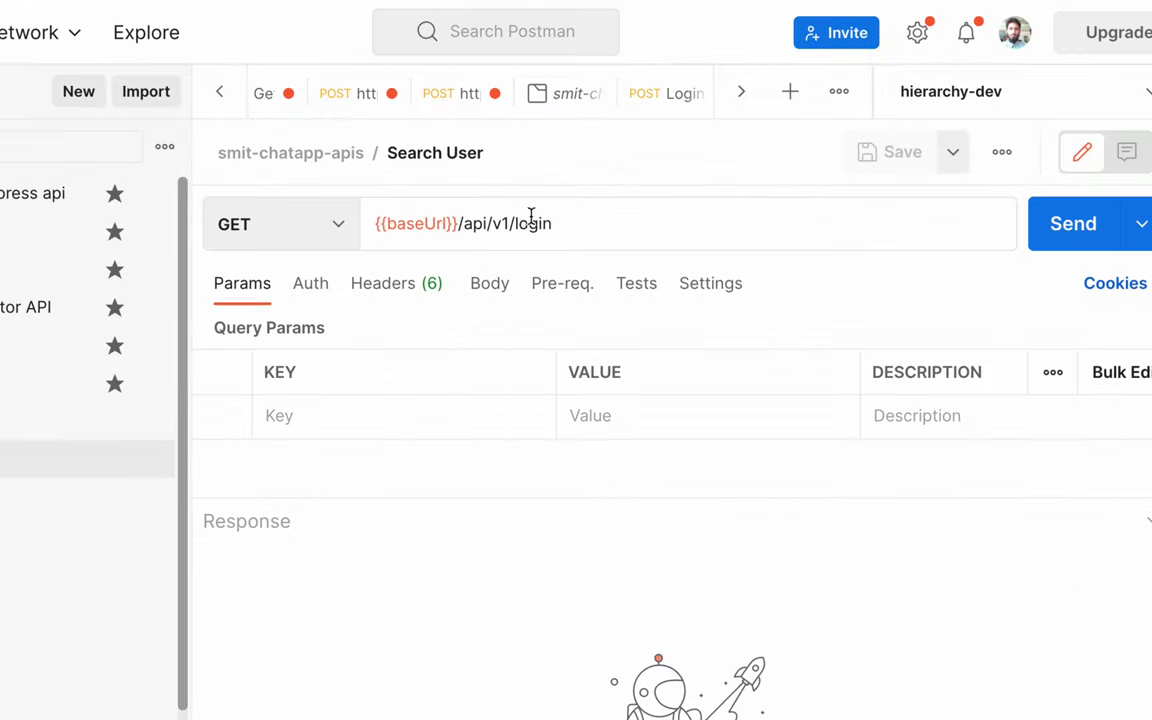
{"action": "left_click_drag", "start_coordinate": [462, 224], "coordinate": [567, 225]}
{"action": "left_click", "coordinate": [568, 225]}
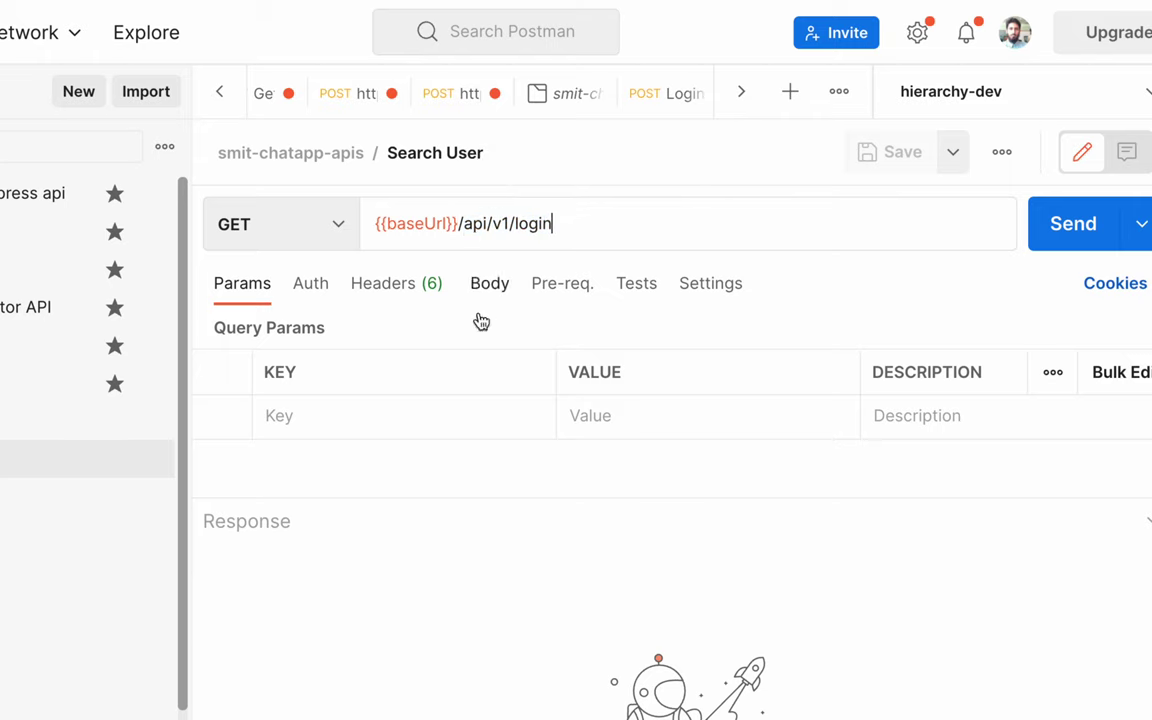